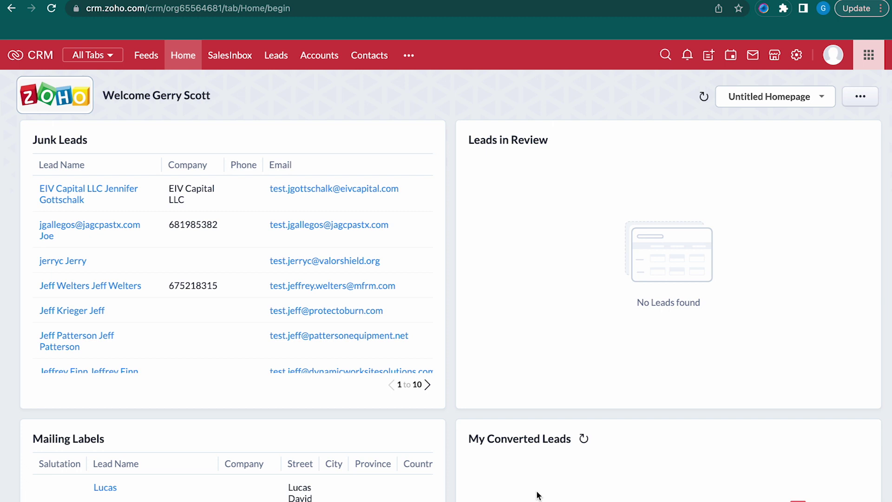
Go to Setup > Channels > Email > Email Parser and review Parser Settings without changing anything
{"action": "left_click", "coordinate": [796, 56]}
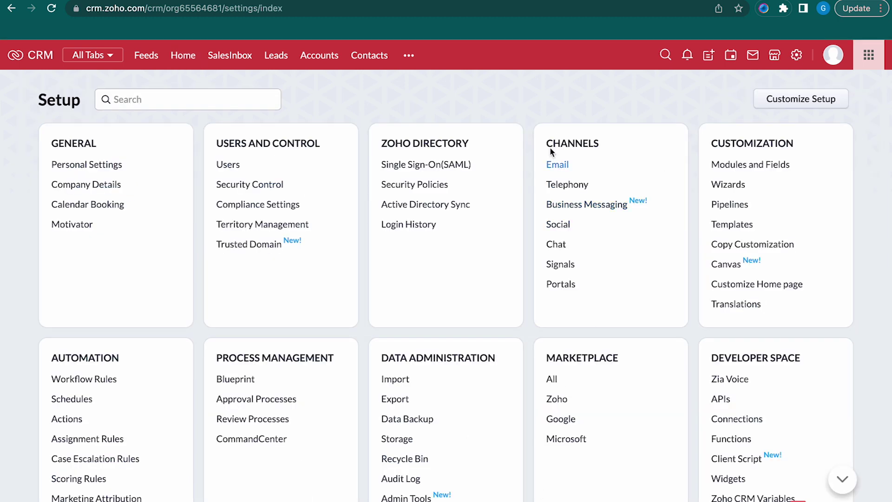
{"action": "left_click", "coordinate": [563, 165]}
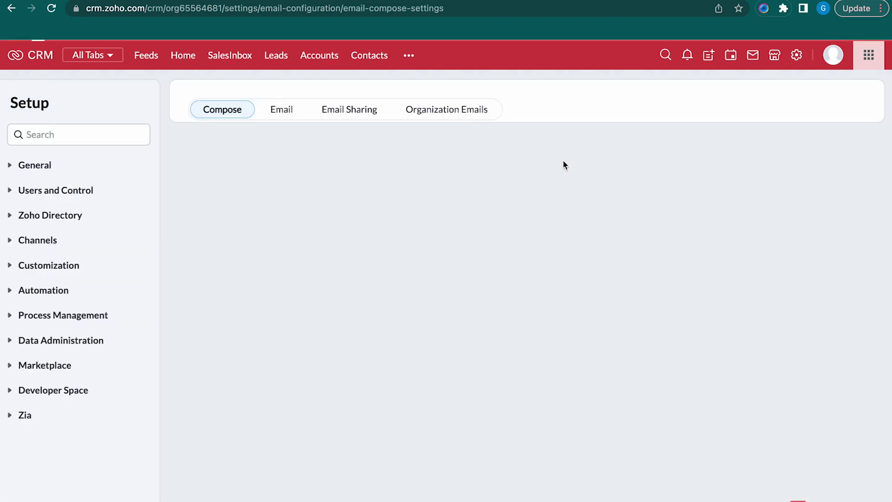
{"action": "scroll", "coordinate": [331, 158], "scroll_direction": "down", "scroll_amount": 4}
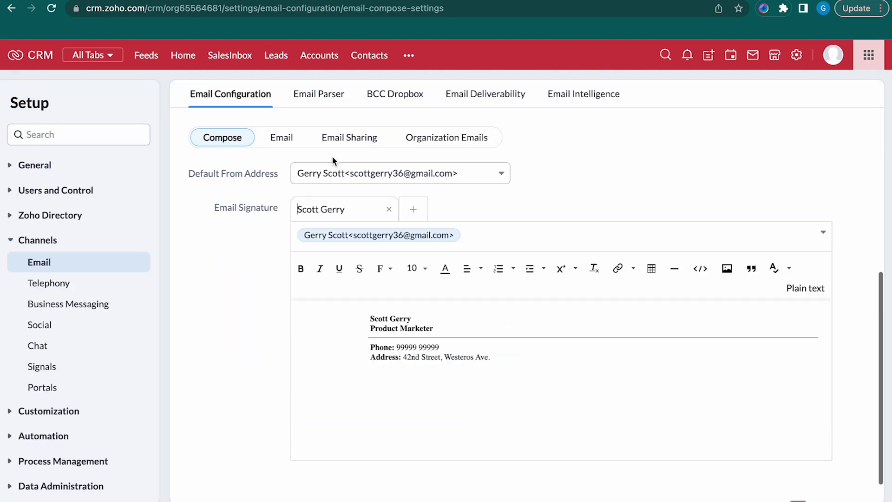
{"action": "left_click", "coordinate": [328, 94]}
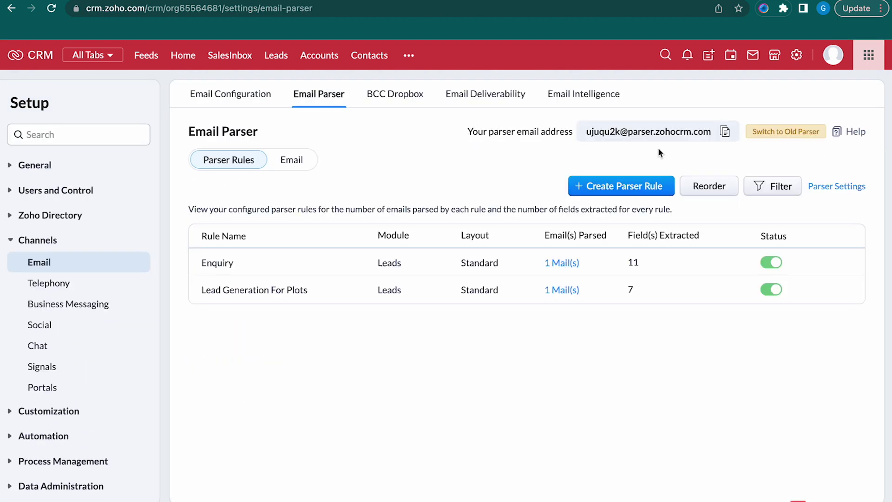
{"action": "left_click", "coordinate": [832, 186]}
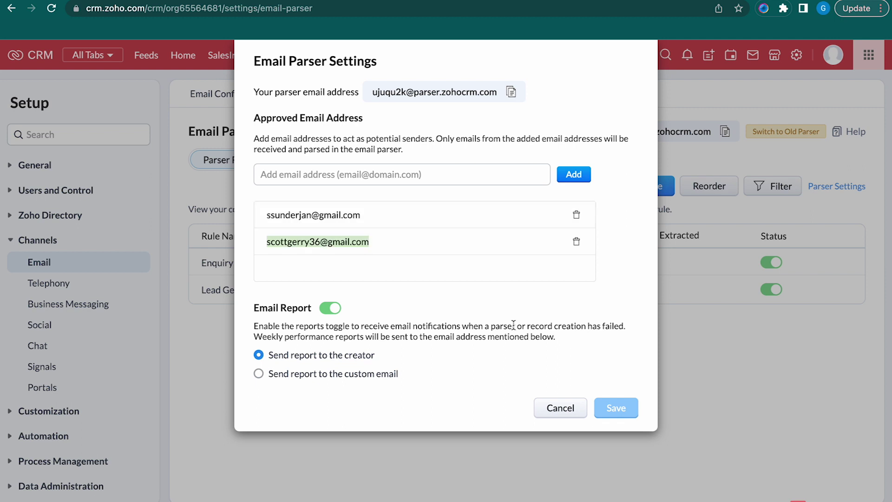
{"action": "left_click", "coordinate": [560, 408]}
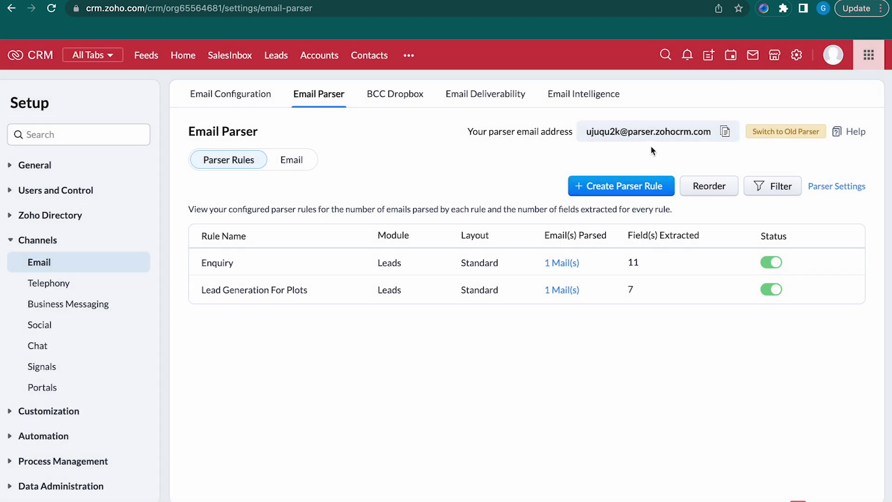
Address a new Gmail message to the copied parser address with subject 'Leads for Casa Square'
{"action": "left_click", "coordinate": [725, 133]}
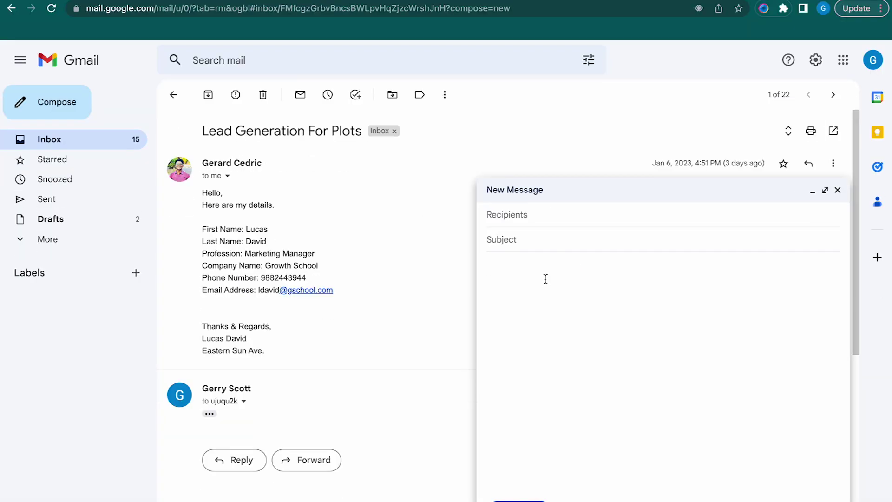
{"action": "left_click", "coordinate": [549, 221]}
{"action": "type", "text": "u"}
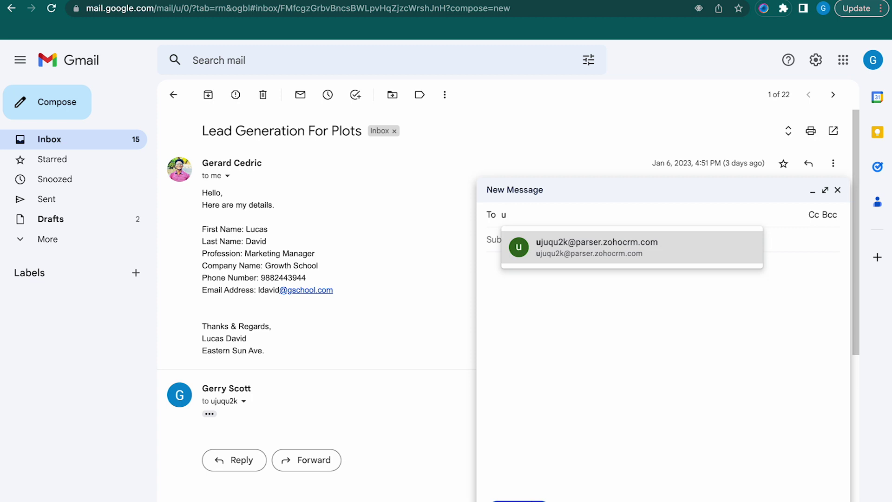
{"action": "left_click", "coordinate": [611, 242]}
{"action": "left_click", "coordinate": [541, 259]}
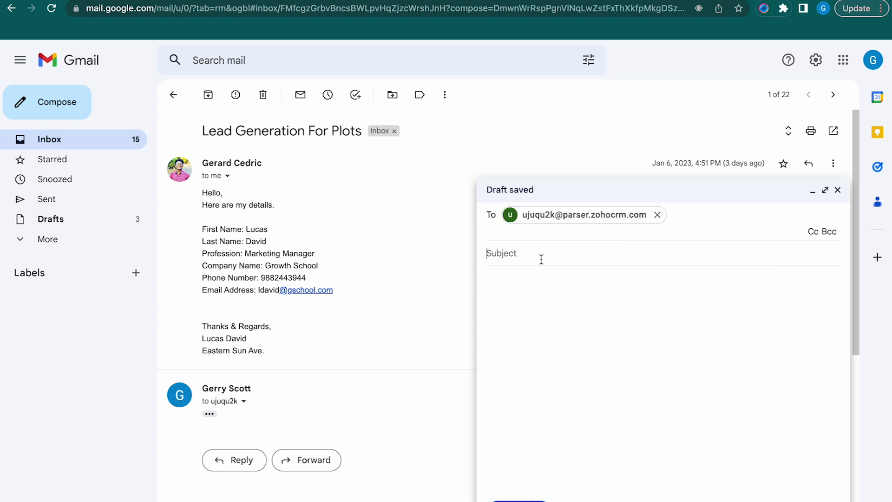
{"action": "type", "text": "Leads for C"}
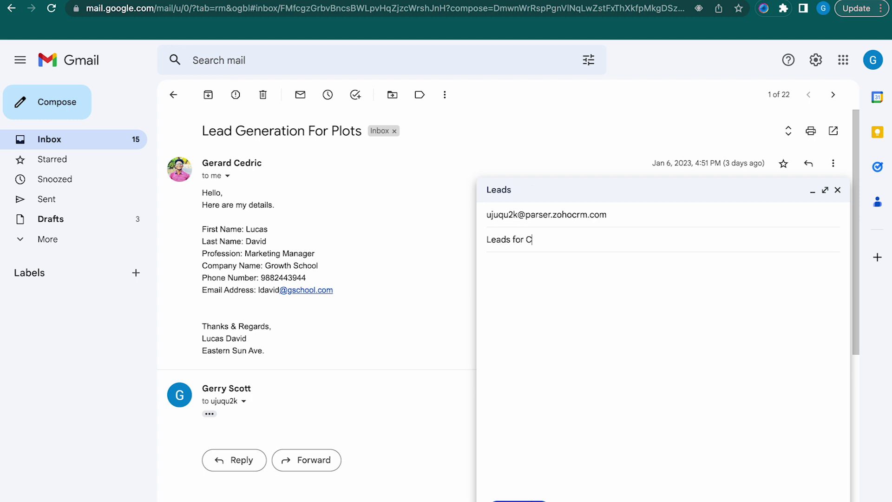
{"action": "type", "text": "asa Square"}
Paste the sample lead details into the message body and send it
{"action": "left_click", "coordinate": [549, 295]}
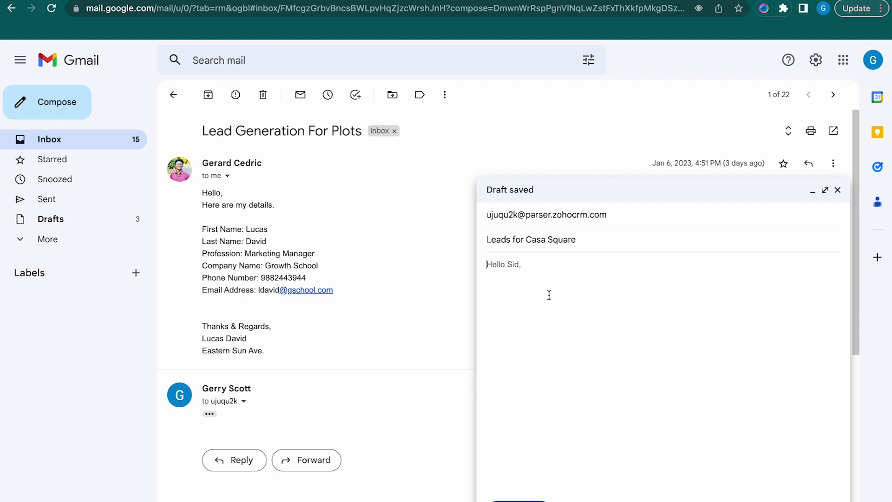
{"action": "key", "text": "ctrl+v"}
{"action": "left_click", "coordinate": [553, 267]}
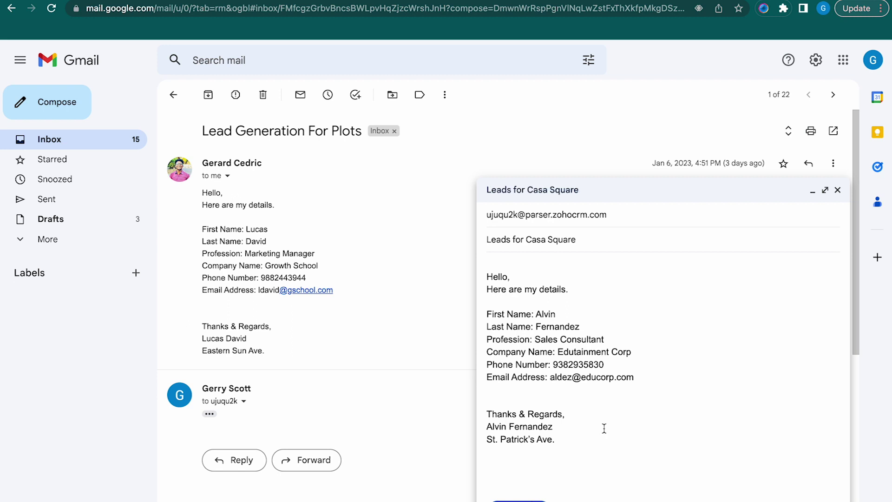
{"action": "left_click", "coordinate": [518, 499]}
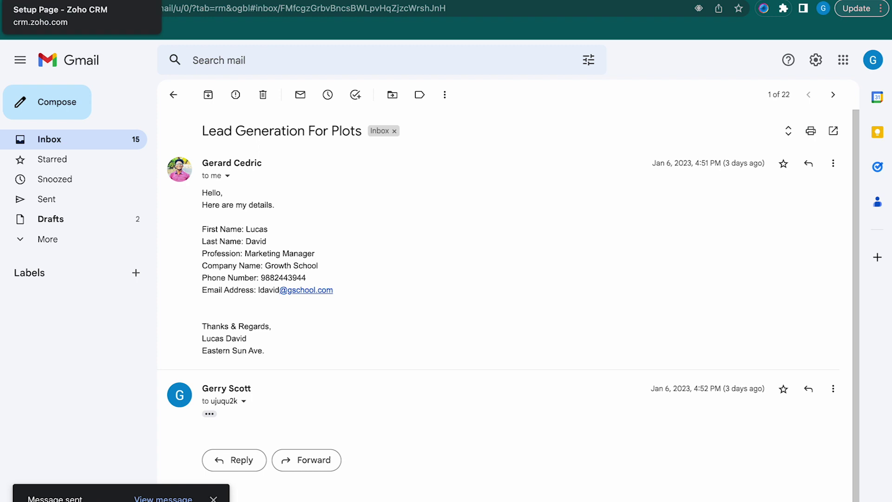
{"action": "left_click", "coordinate": [56, 0]}
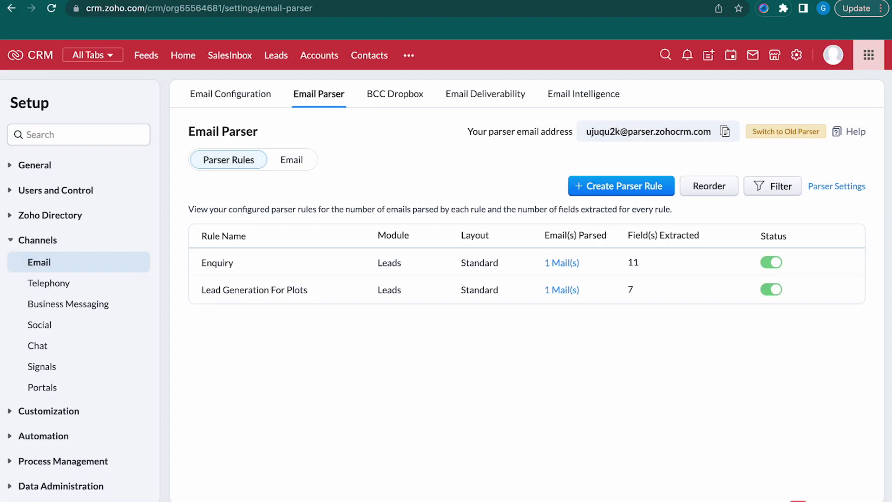
Create a parser rule from the refreshed 'Leads for Casa Square' sample email
{"action": "left_click", "coordinate": [607, 187]}
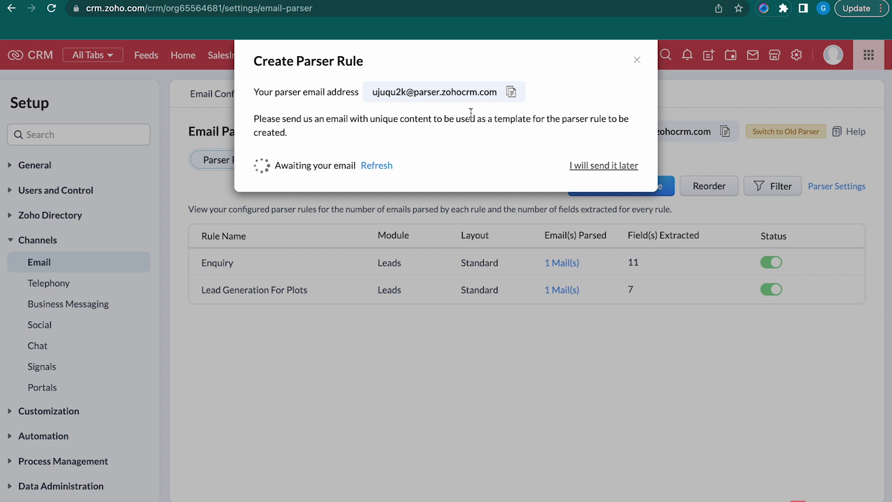
{"action": "left_click", "coordinate": [375, 166]}
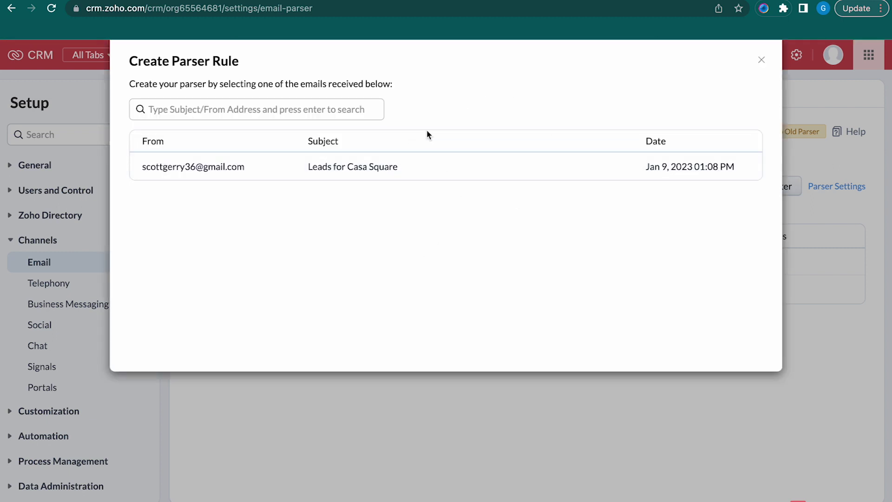
{"action": "left_click", "coordinate": [394, 173]}
{"action": "left_click", "coordinate": [278, 164]}
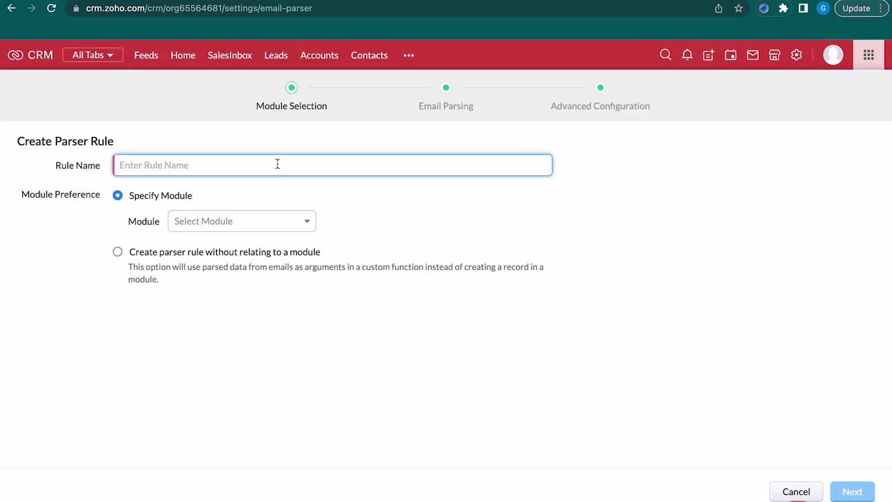
Name the rule 'Leads for Casa Square', choose module Leads and layout Standard, then continue
{"action": "type", "text": "Leads for Casa Sqa"}
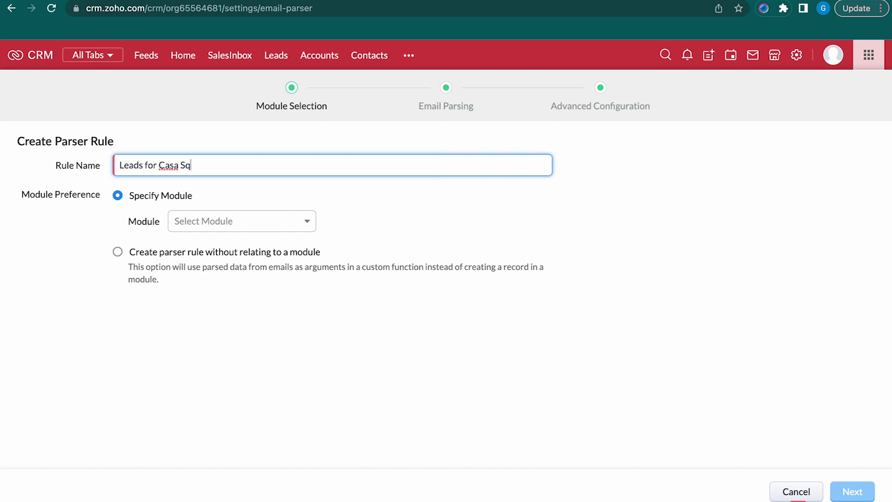
{"action": "key", "text": "BackSpace"}
{"action": "type", "text": "uare"}
{"action": "left_click", "coordinate": [253, 221]}
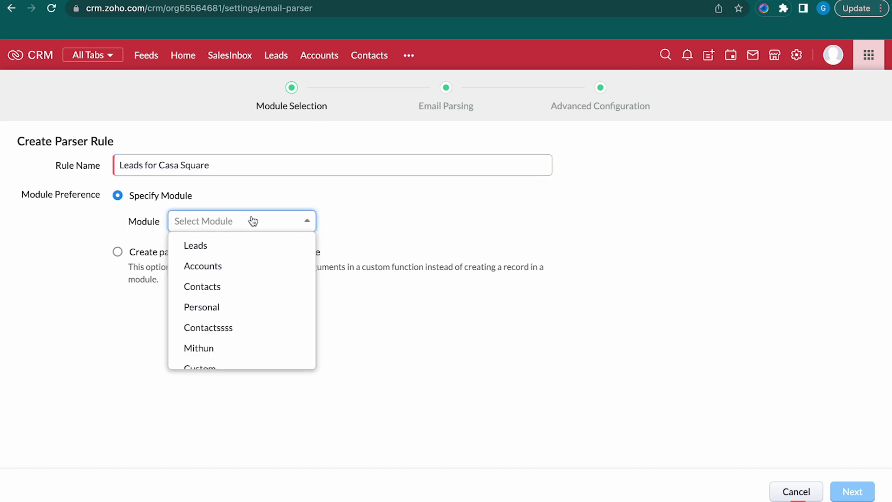
{"action": "left_click", "coordinate": [251, 247]}
{"action": "left_click", "coordinate": [454, 222]}
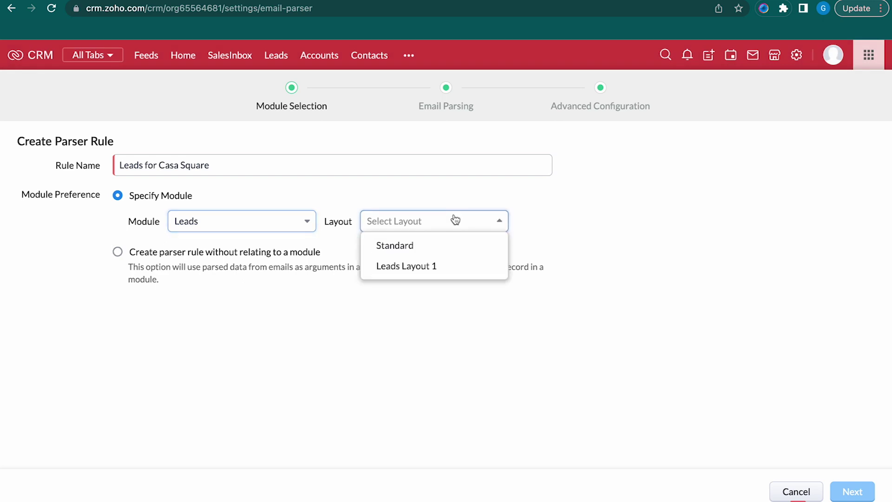
{"action": "left_click", "coordinate": [485, 250]}
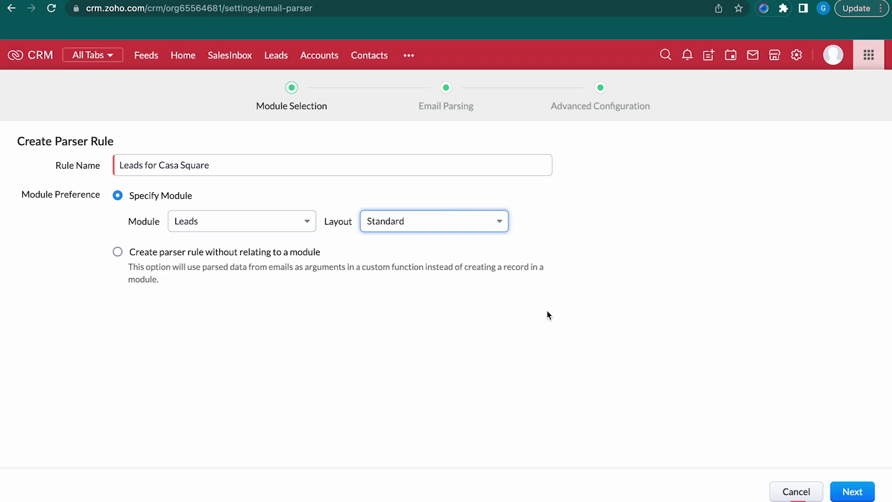
{"action": "left_click", "coordinate": [851, 492]}
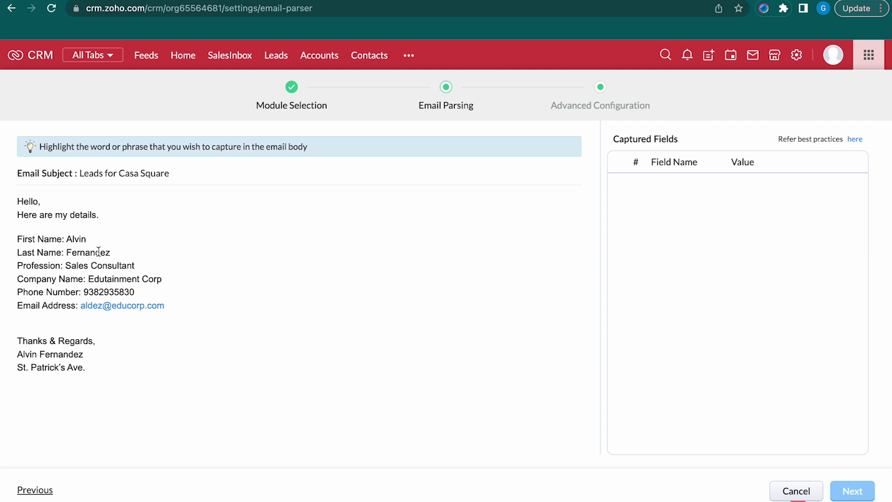
Map the email's first name, last name, Sales Consultant (Title) and Edutainment Corp (Company) to lead fields
{"action": "left_click_drag", "start_coordinate": [64, 240], "coordinate": [86, 240]}
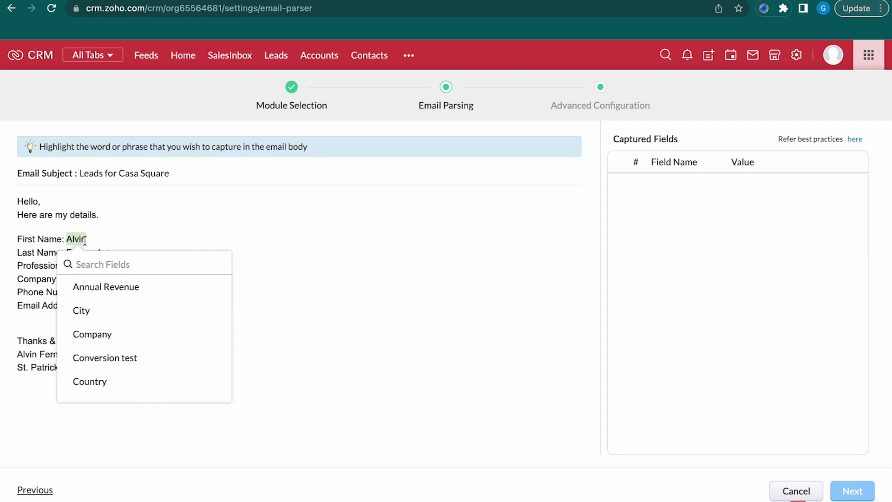
{"action": "type", "text": "fir"}
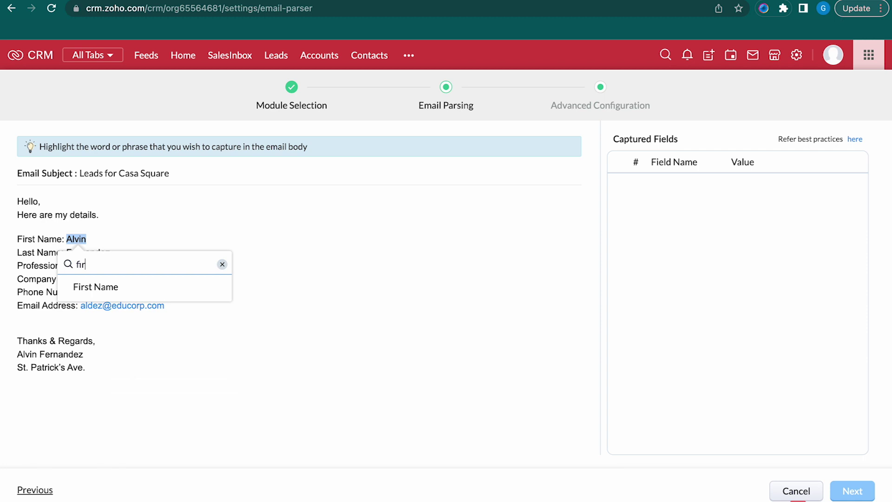
{"action": "left_click", "coordinate": [100, 286]}
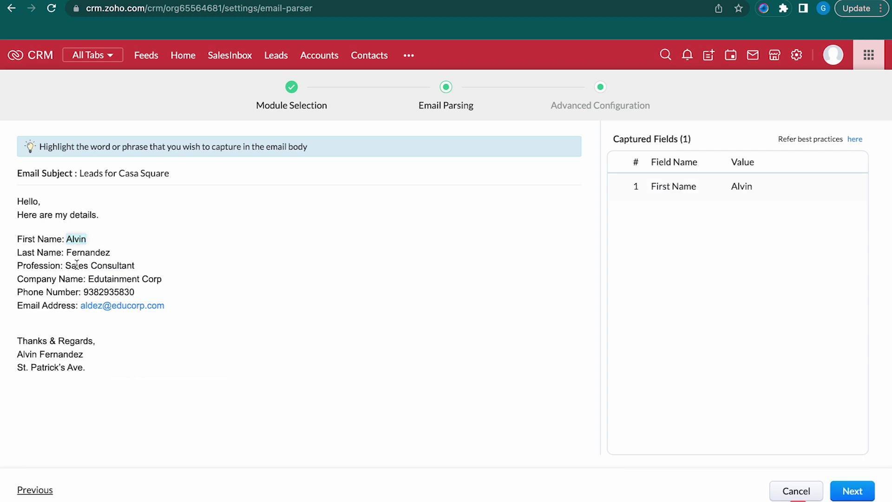
{"action": "left_click_drag", "start_coordinate": [66, 253], "coordinate": [111, 252]}
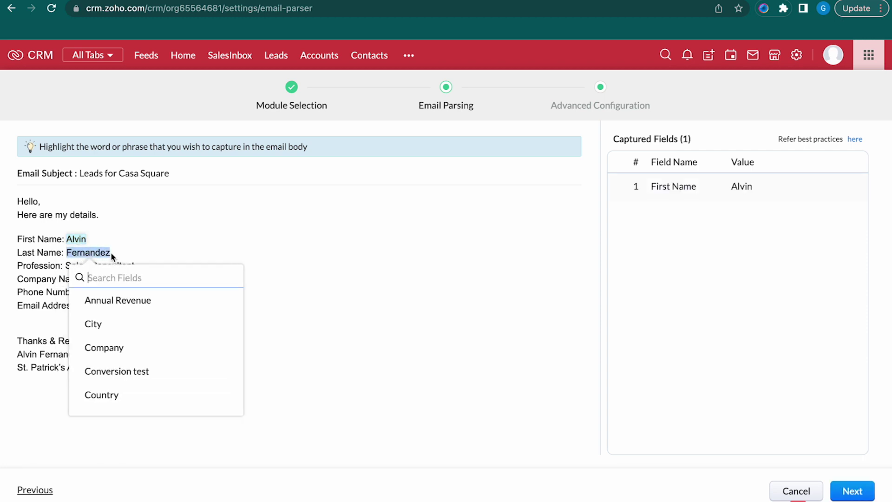
{"action": "type", "text": "las"}
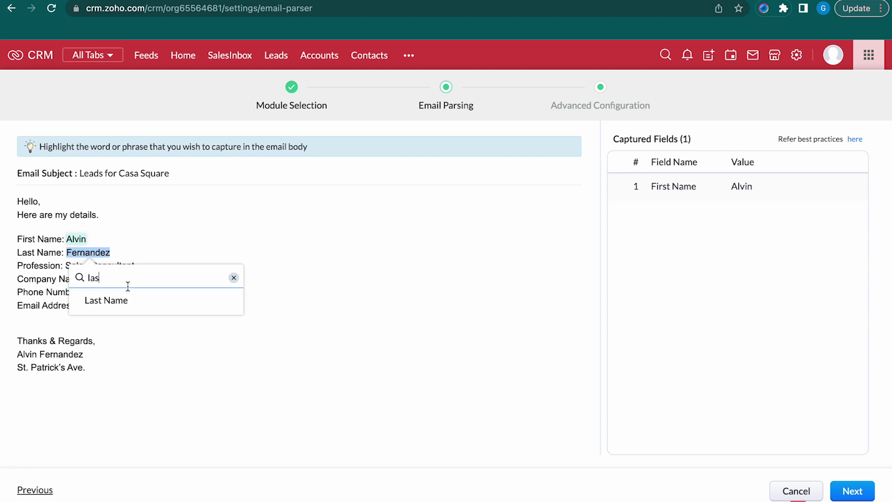
{"action": "left_click", "coordinate": [117, 300]}
{"action": "left_click_drag", "start_coordinate": [66, 265], "coordinate": [135, 268]}
{"action": "type", "text": "tit"}
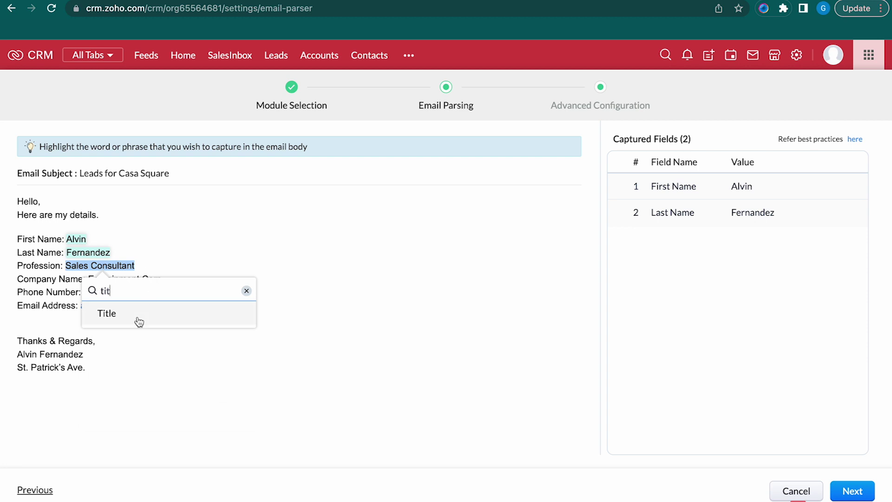
{"action": "left_click", "coordinate": [139, 319]}
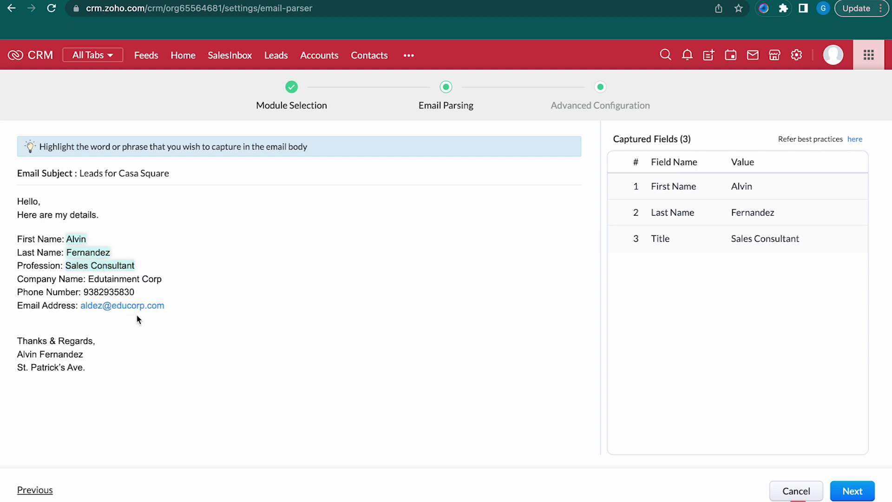
{"action": "left_click_drag", "start_coordinate": [88, 279], "coordinate": [165, 280]}
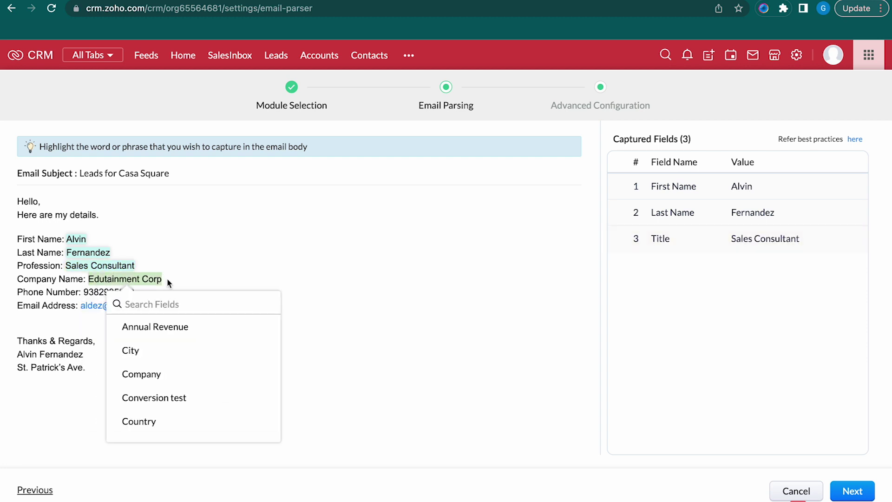
{"action": "left_click", "coordinate": [149, 373]}
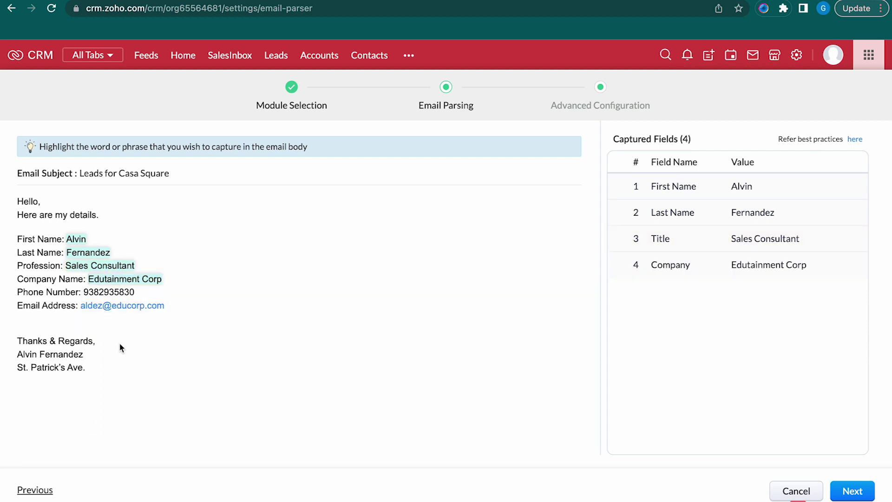
Map the email's phone number, email address and street address to Phone, Email and Street
{"action": "left_click_drag", "start_coordinate": [135, 292], "coordinate": [84, 291]}
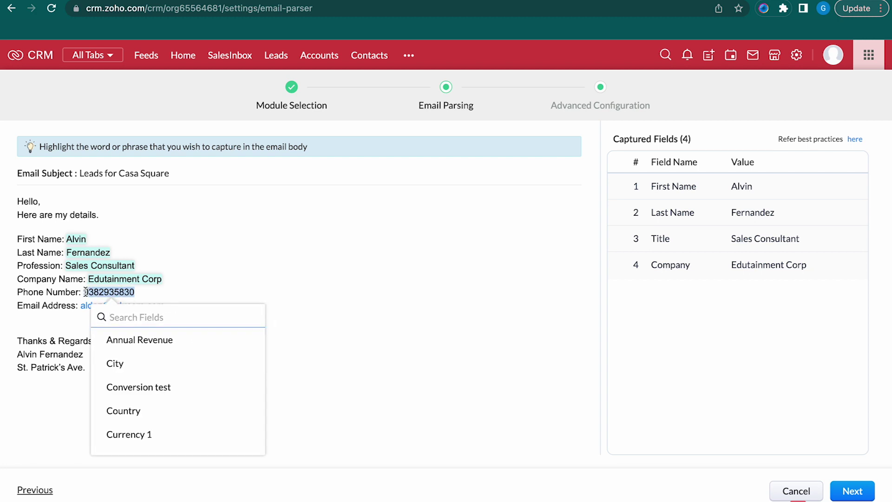
{"action": "type", "text": "pho"}
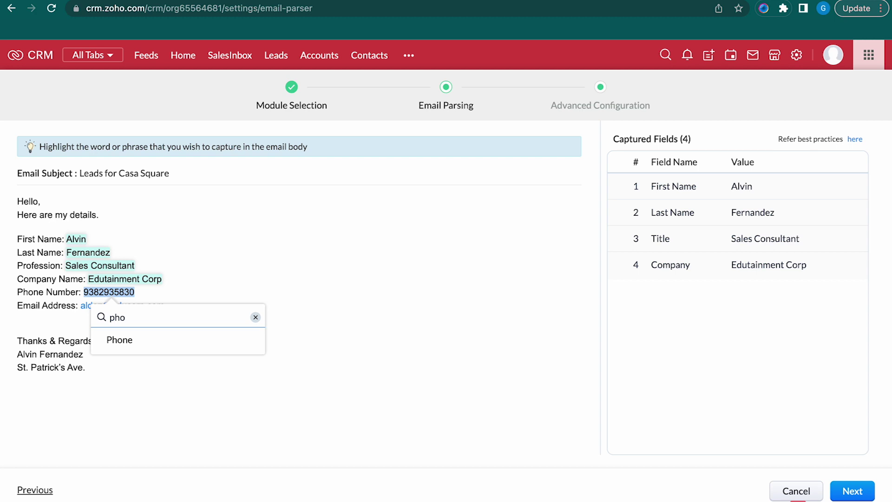
{"action": "left_click", "coordinate": [119, 339]}
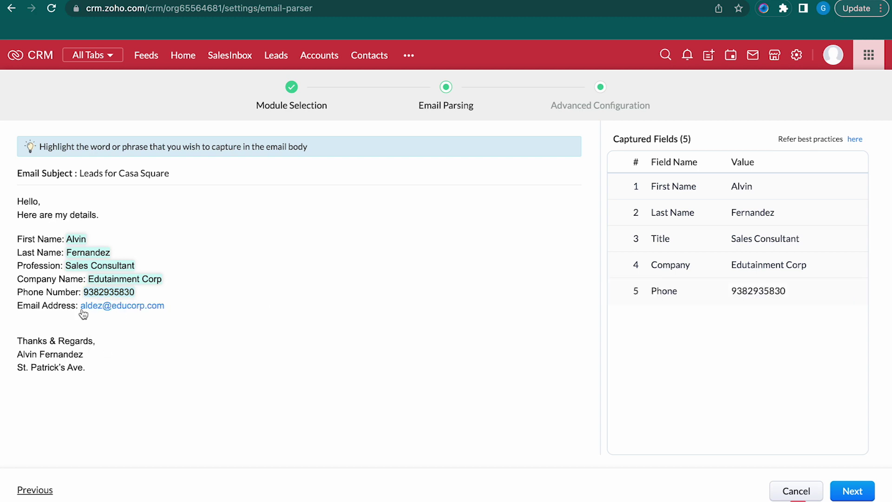
{"action": "left_click_drag", "start_coordinate": [82, 311], "coordinate": [281, 250]}
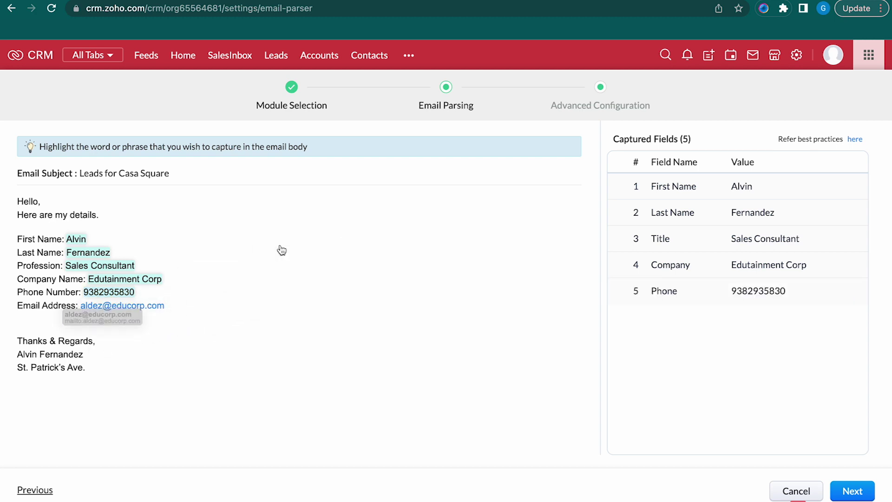
{"action": "left_click_drag", "start_coordinate": [164, 307], "coordinate": [113, 311]}
{"action": "left_click_drag", "start_coordinate": [92, 309], "coordinate": [84, 314]}
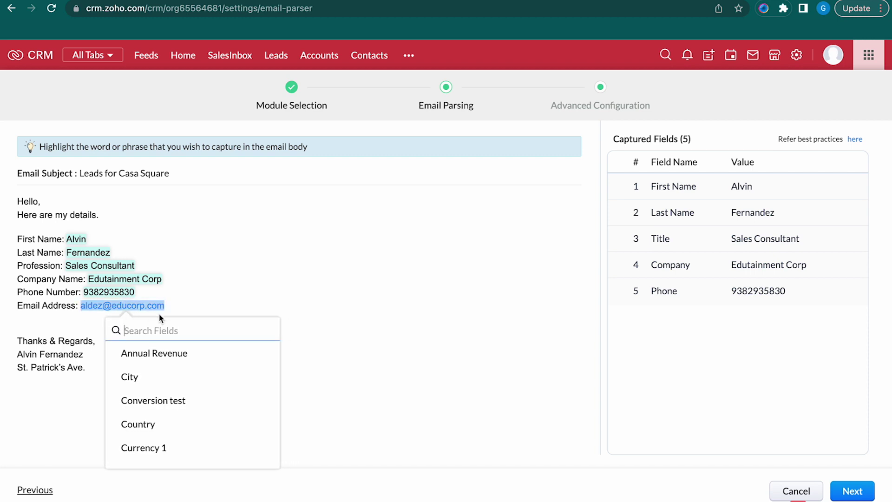
{"action": "type", "text": "em"}
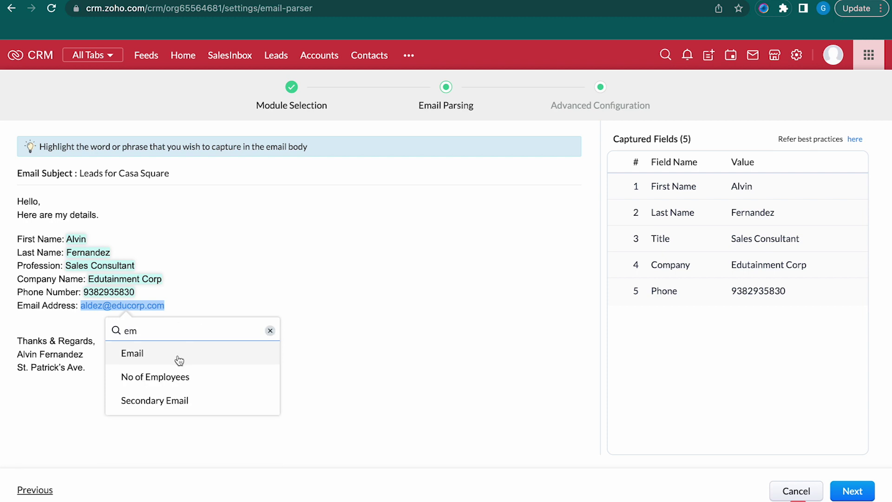
{"action": "left_click", "coordinate": [180, 361]}
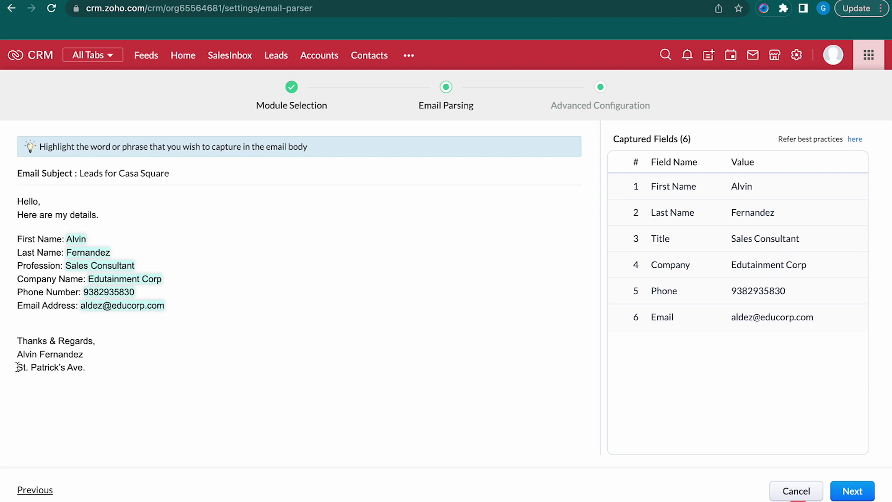
{"action": "left_click_drag", "start_coordinate": [17, 367], "coordinate": [82, 370]}
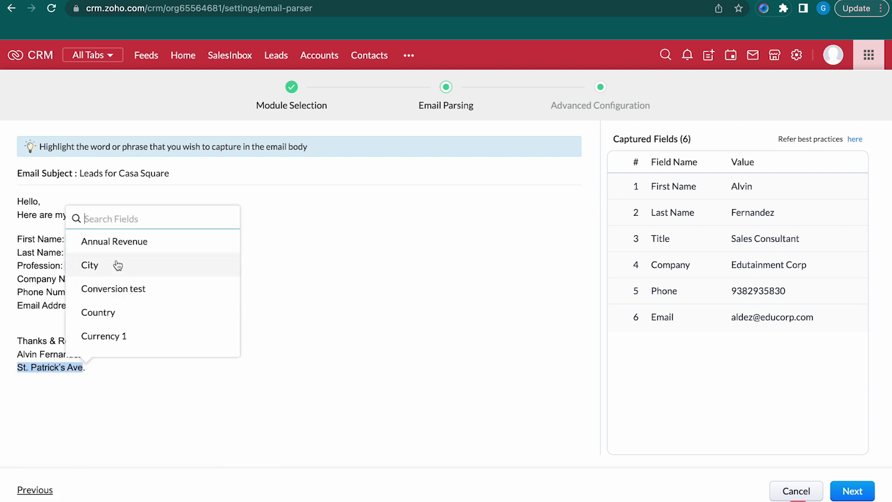
{"action": "left_click", "coordinate": [127, 219]}
{"action": "type", "text": "str"}
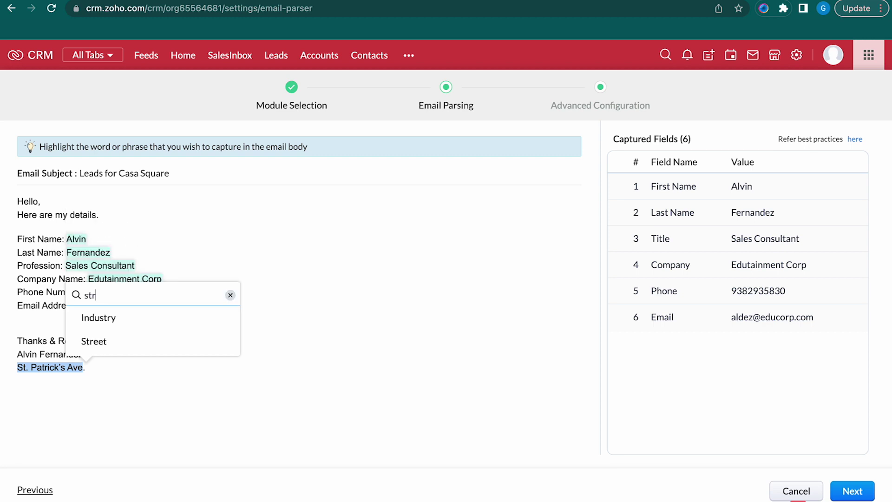
{"action": "left_click", "coordinate": [122, 348]}
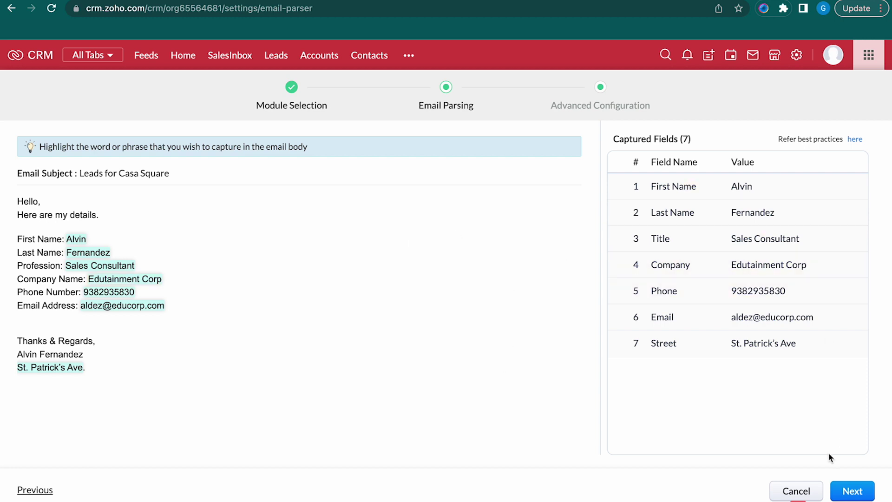
Set the subject condition to 'contains', add attachments to records, assign owners round robin, and finish
{"action": "left_click", "coordinate": [855, 492]}
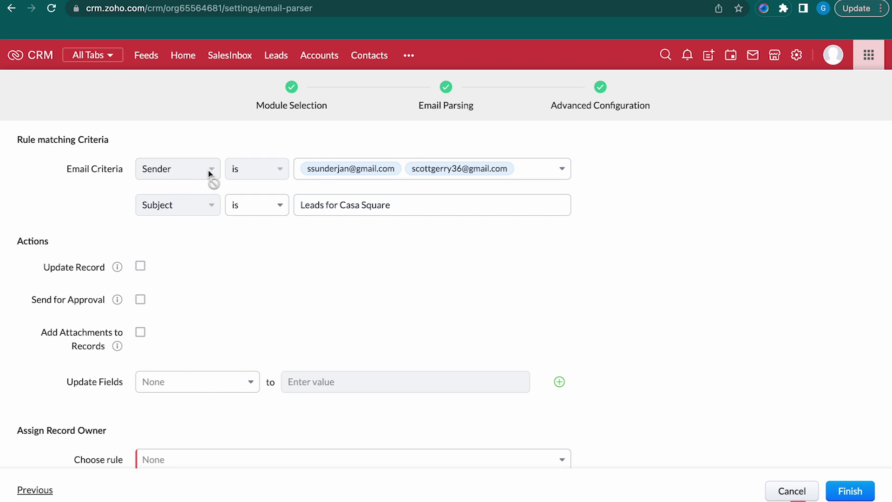
{"action": "left_click", "coordinate": [269, 209]}
{"action": "left_click", "coordinate": [255, 229]}
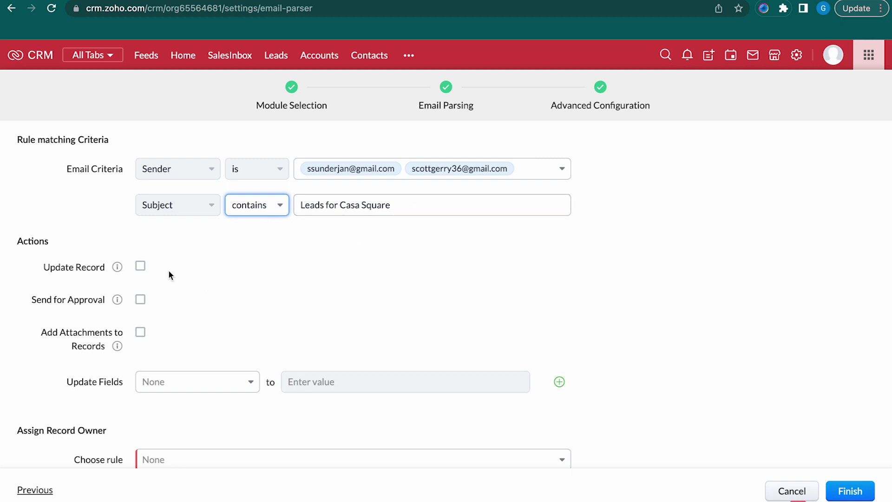
{"action": "scroll", "coordinate": [163, 266], "scroll_direction": "down", "scroll_amount": 2}
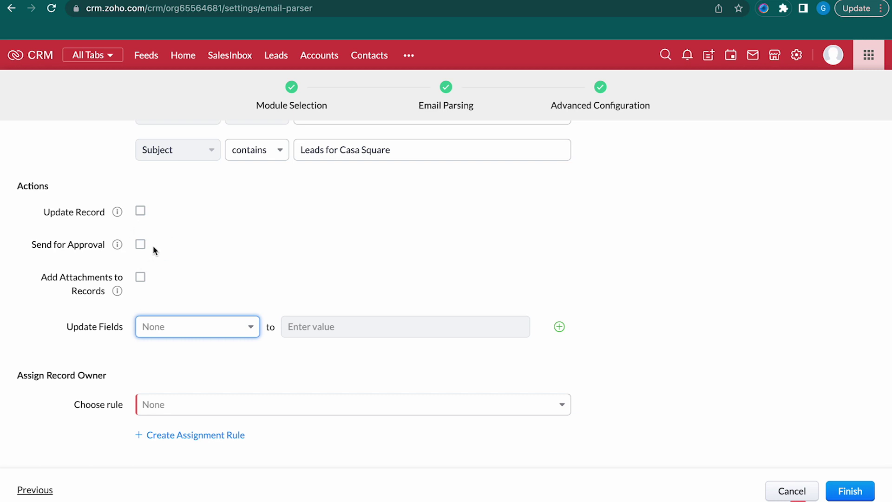
{"action": "left_click", "coordinate": [140, 277]}
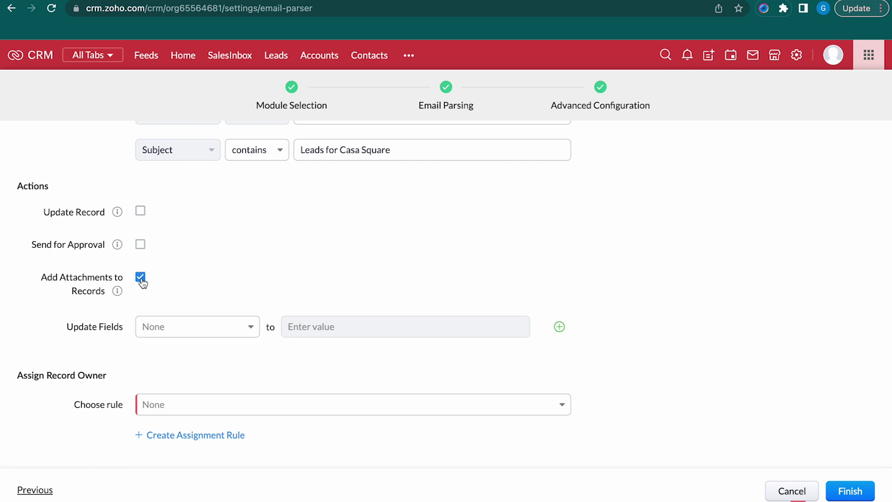
{"action": "left_click", "coordinate": [245, 326]}
{"action": "left_click", "coordinate": [248, 327]}
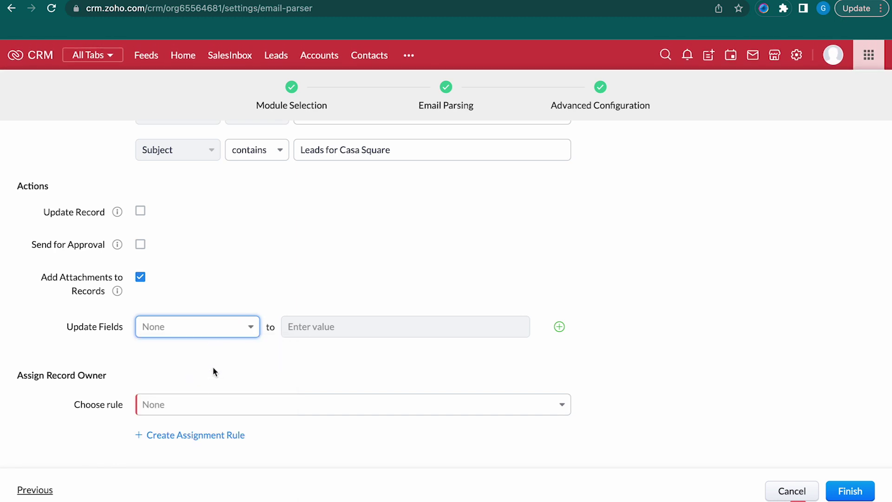
{"action": "left_click", "coordinate": [278, 408]}
{"action": "left_click", "coordinate": [229, 361]}
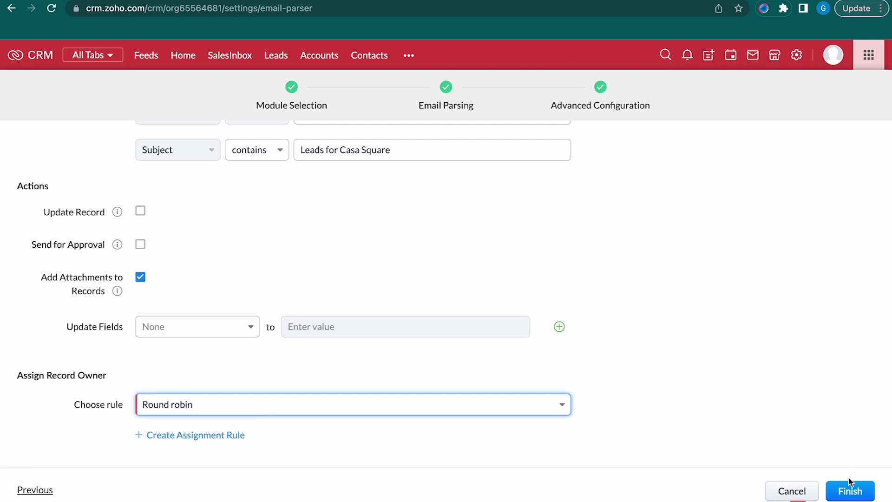
{"action": "left_click", "coordinate": [844, 495]}
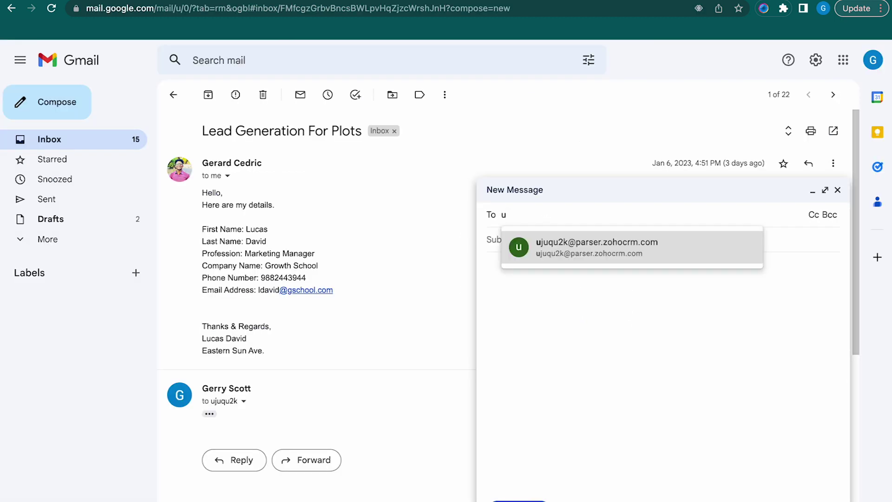
Send a 'Leads for Casa Square' email with the Eco-life Limited lead details to the parser
{"action": "left_click", "coordinate": [602, 251]}
{"action": "left_click", "coordinate": [556, 255]}
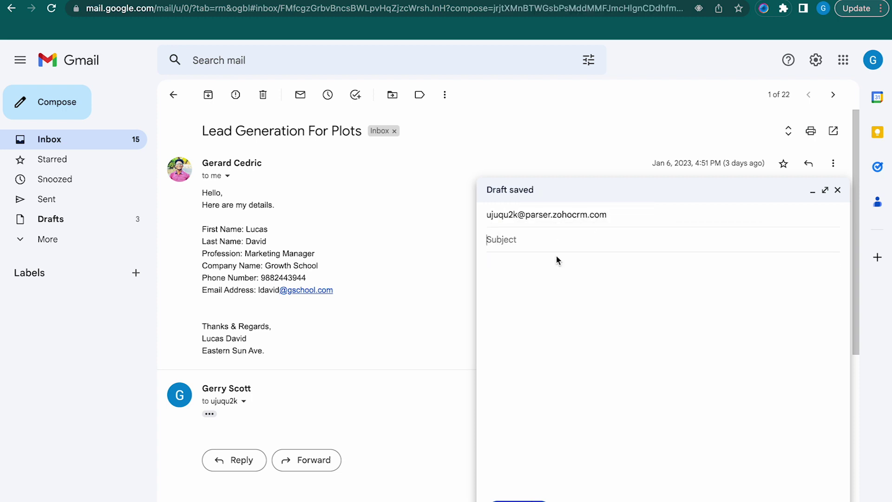
{"action": "type", "text": "Leads for Casa Square"}
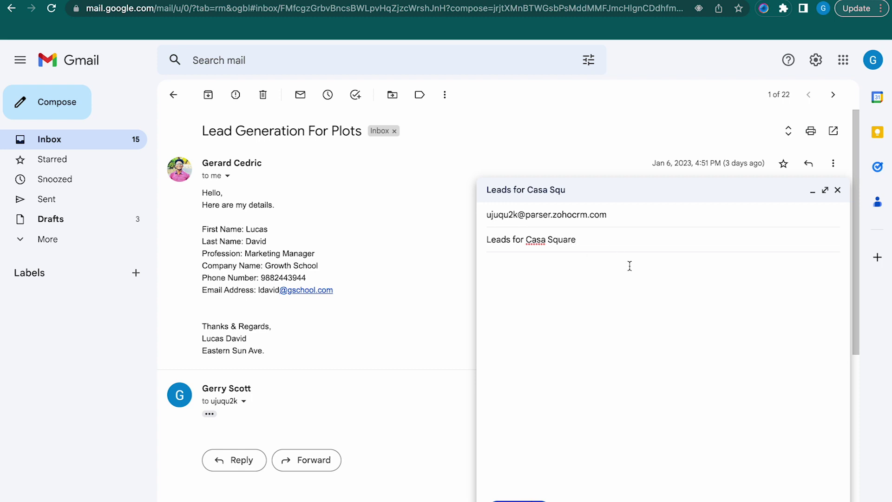
{"action": "left_click", "coordinate": [558, 267]}
{"action": "key", "text": "ctrl+v"}
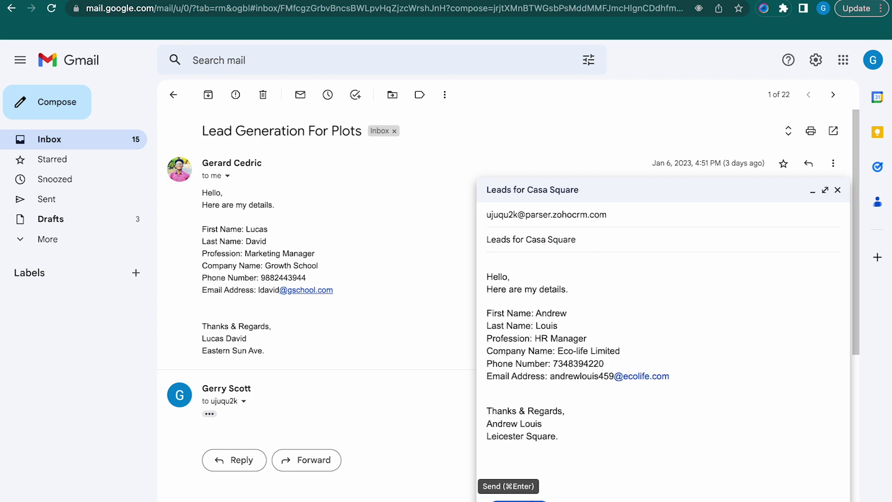
{"action": "left_click", "coordinate": [518, 499]}
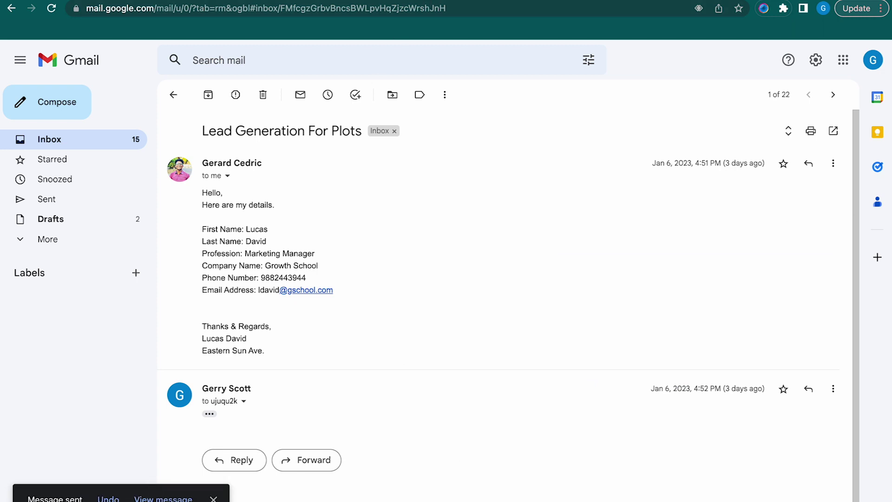
Start another email to the parser address with subject 'Leads for Casa Square'
{"action": "left_click", "coordinate": [492, 0]}
{"action": "scroll", "coordinate": [386, 334], "scroll_direction": "down", "scroll_amount": 9}
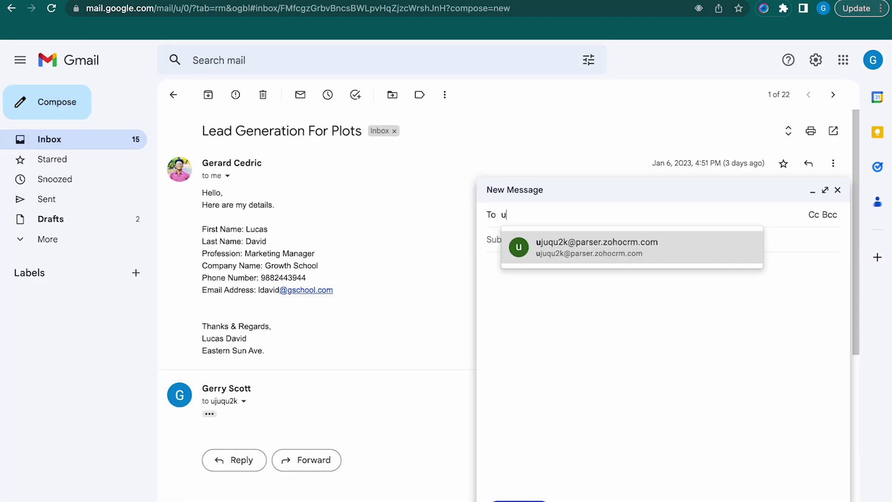
{"action": "type", "text": "j"}
{"action": "left_click", "coordinate": [522, 247]}
{"action": "type", "text": "Leads fr"}
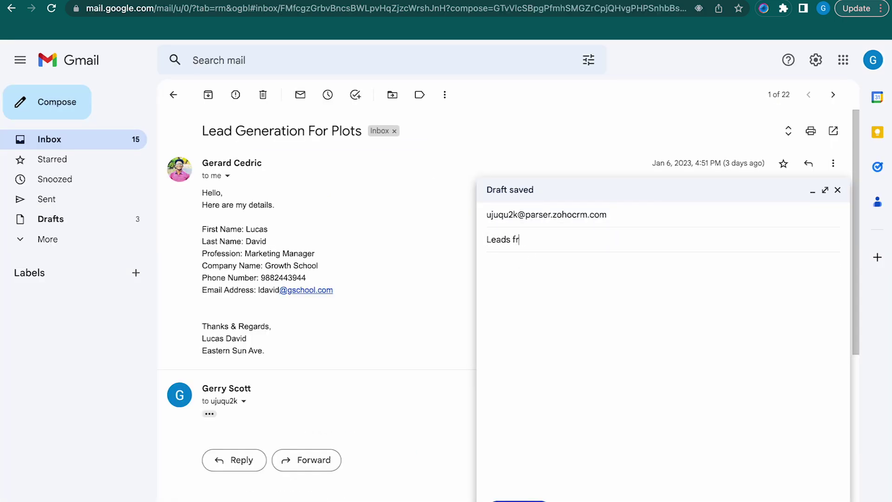
{"action": "key", "text": "BackSpace"}
{"action": "type", "text": "or Casa Square"}
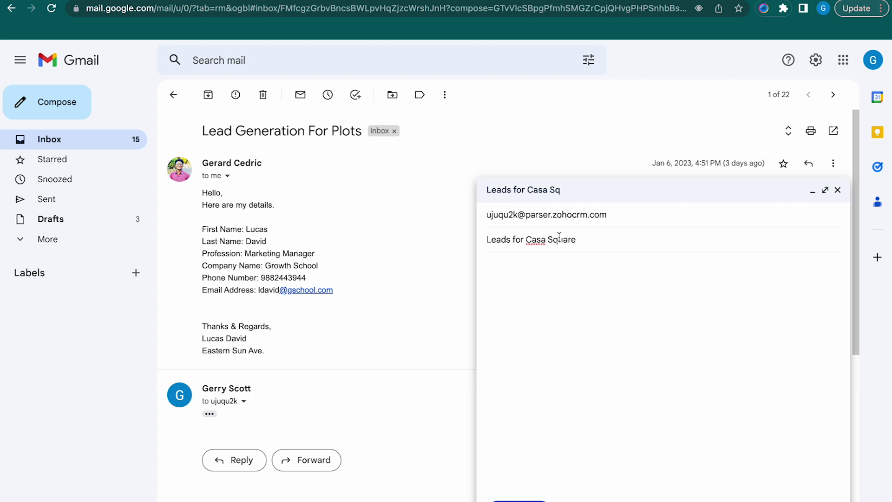
{"action": "left_click", "coordinate": [557, 271]}
Select the Lead 3 details in the leads document and return to the draft
{"action": "left_click", "coordinate": [472, 0]}
{"action": "scroll", "coordinate": [400, 374], "scroll_direction": "down", "scroll_amount": 4}
{"action": "scroll", "coordinate": [401, 374], "scroll_direction": "up", "scroll_amount": 5}
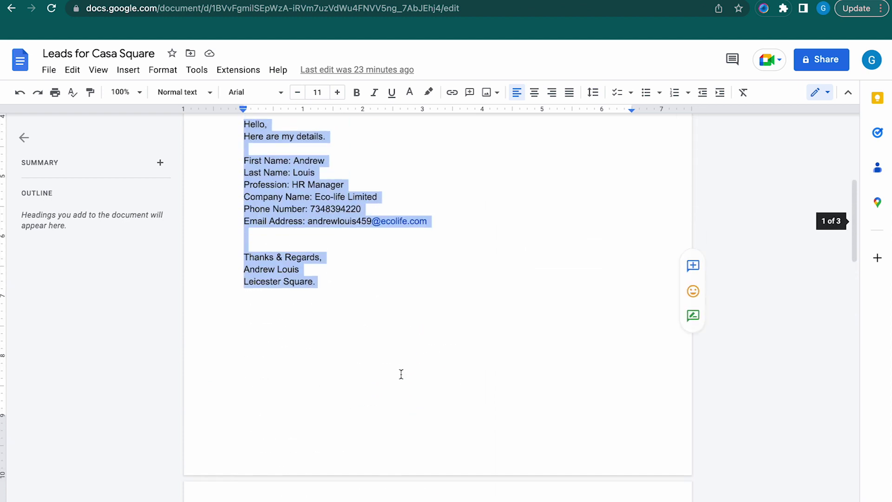
{"action": "scroll", "coordinate": [401, 373], "scroll_direction": "down", "scroll_amount": 6}
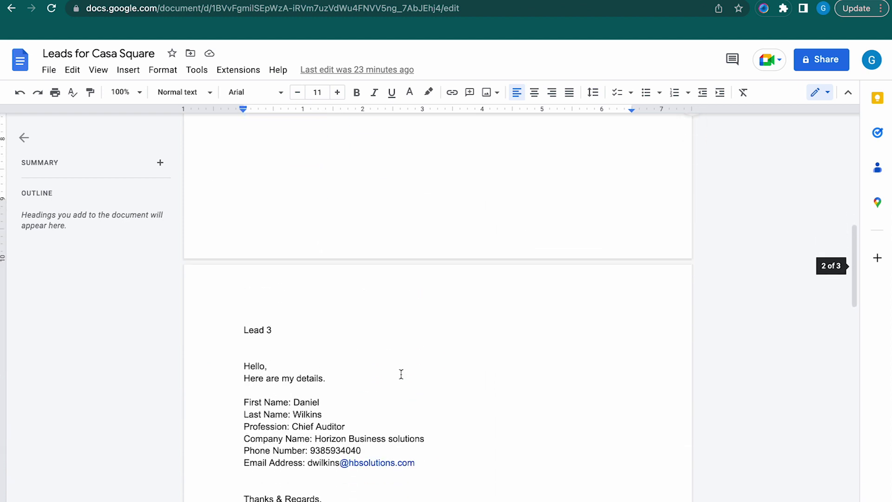
{"action": "left_click_drag", "start_coordinate": [313, 403], "coordinate": [234, 246]}
{"action": "key", "text": "ctrl+c"}
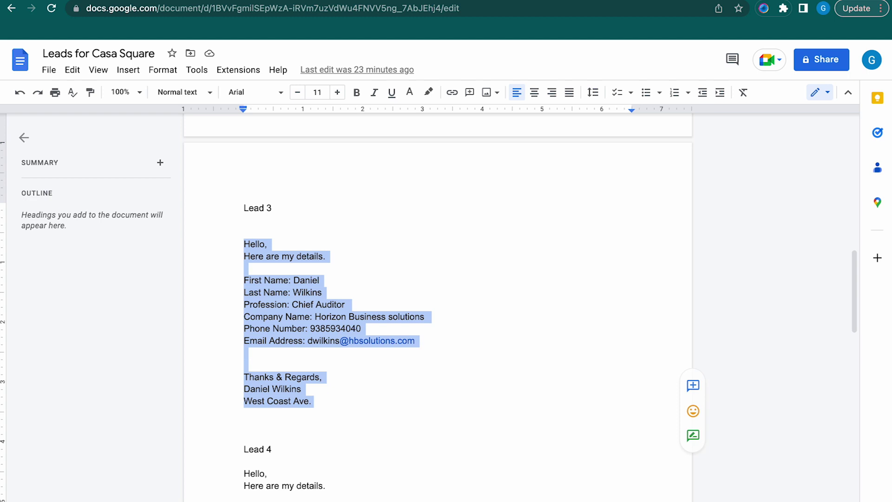
{"action": "key", "text": "ctrl+Tab"}
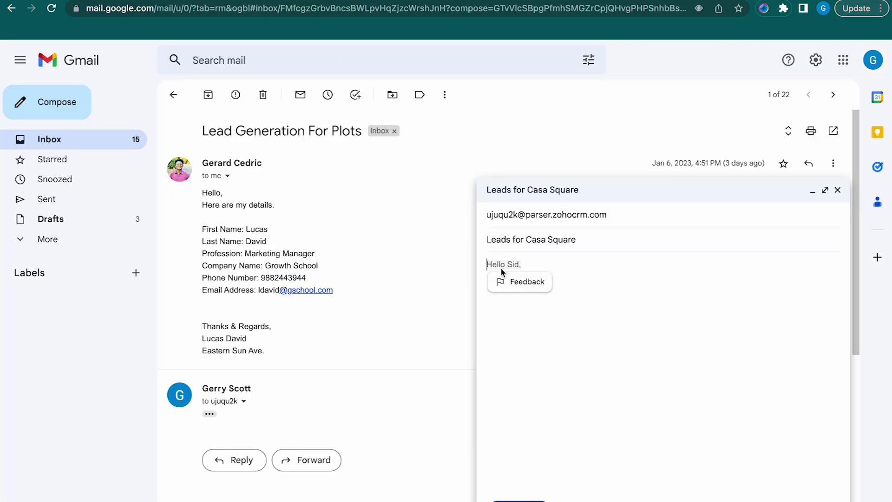
Paste the Horizon Business solutions lead details into the draft and send it
{"action": "key", "text": "ctrl+v"}
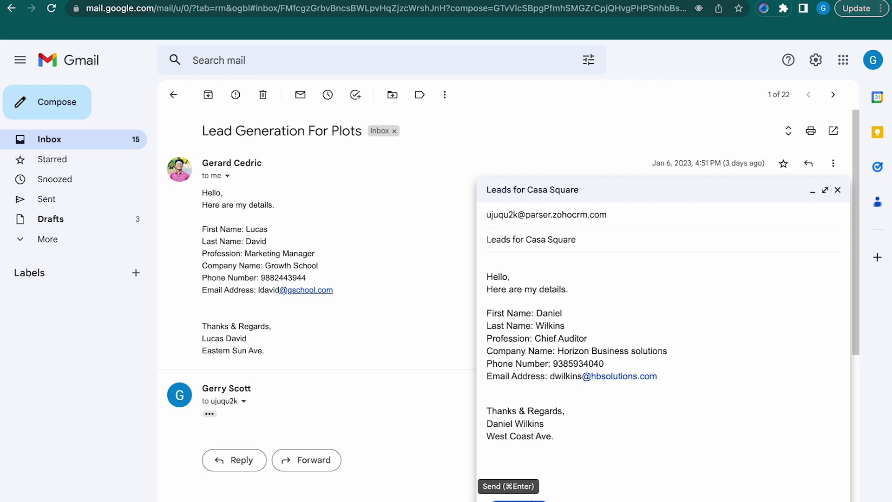
{"action": "left_click", "coordinate": [519, 500]}
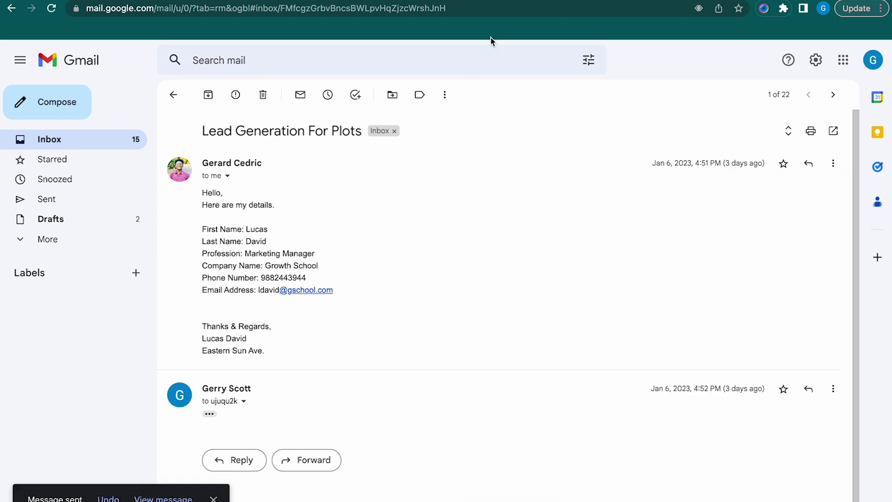
{"action": "key", "text": "ctrl+Tab"}
Select the Lead 4 Western Times details in the leads document, then return to Gmail
{"action": "scroll", "coordinate": [444, 344], "scroll_direction": "down", "scroll_amount": 4}
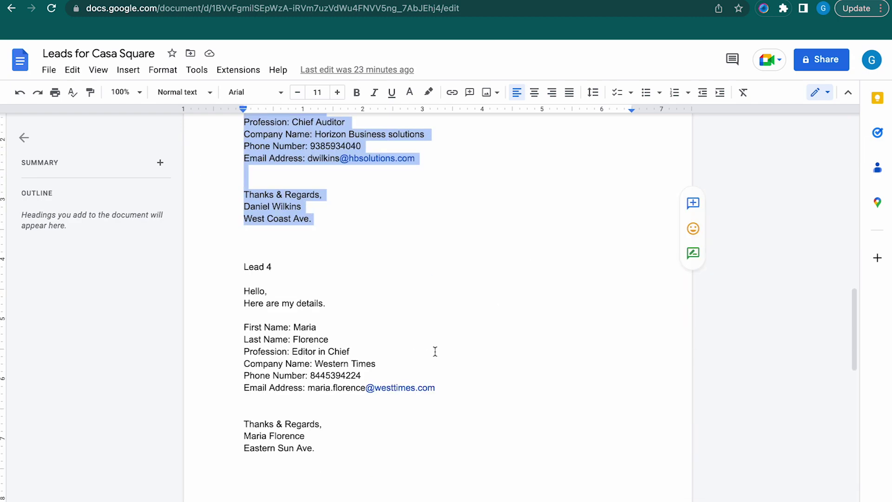
{"action": "left_click_drag", "start_coordinate": [325, 448], "coordinate": [232, 293]}
{"action": "key", "text": "ctrl+c"}
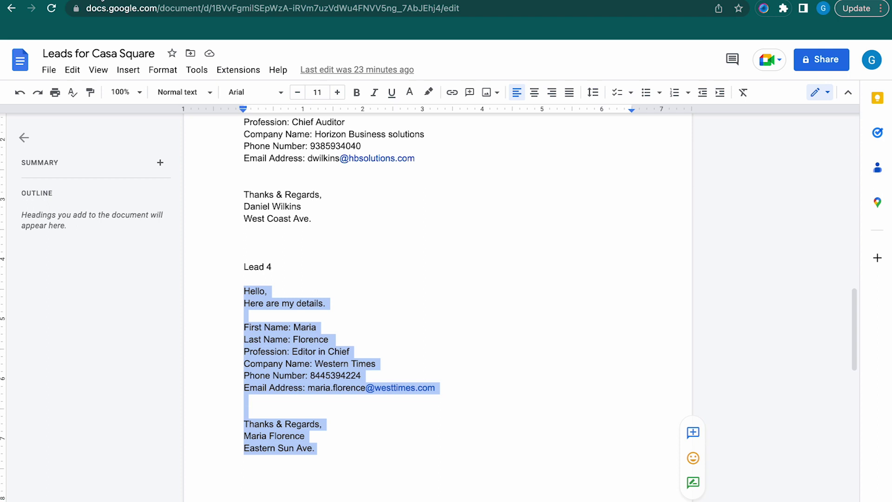
{"action": "left_click", "coordinate": [101, 0]}
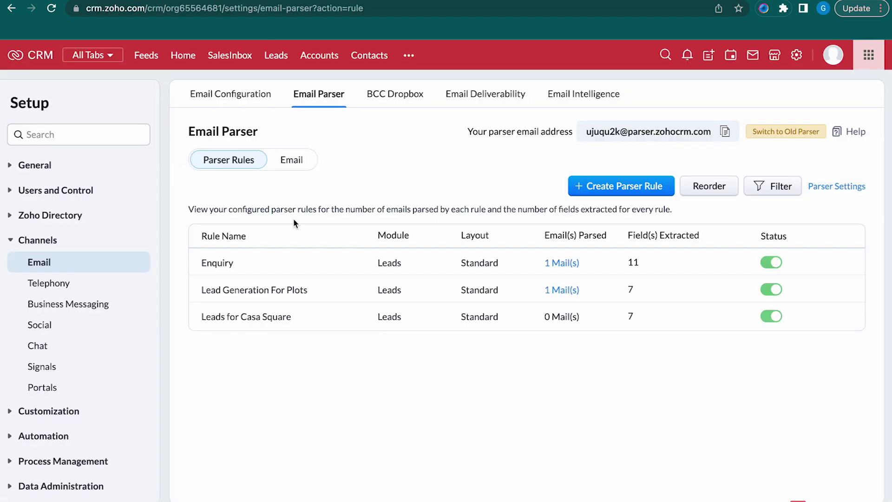
{"action": "left_click", "coordinate": [256, 1]}
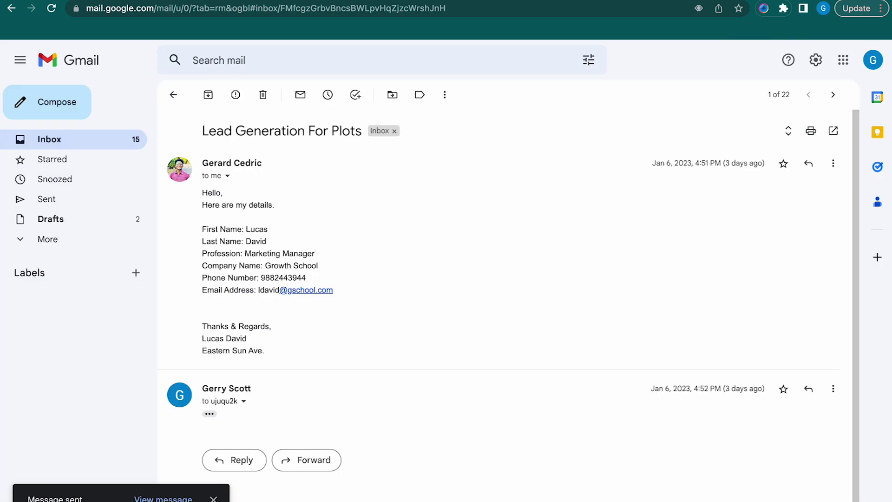
Send a 'Leads for Casa Square' email with the Western Times lead details to the parser
{"action": "left_click", "coordinate": [72, 115]}
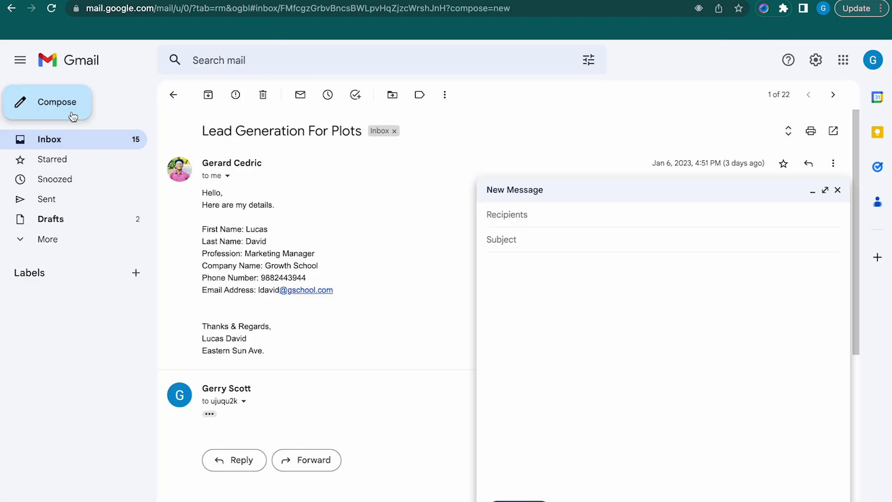
{"action": "type", "text": "uj"}
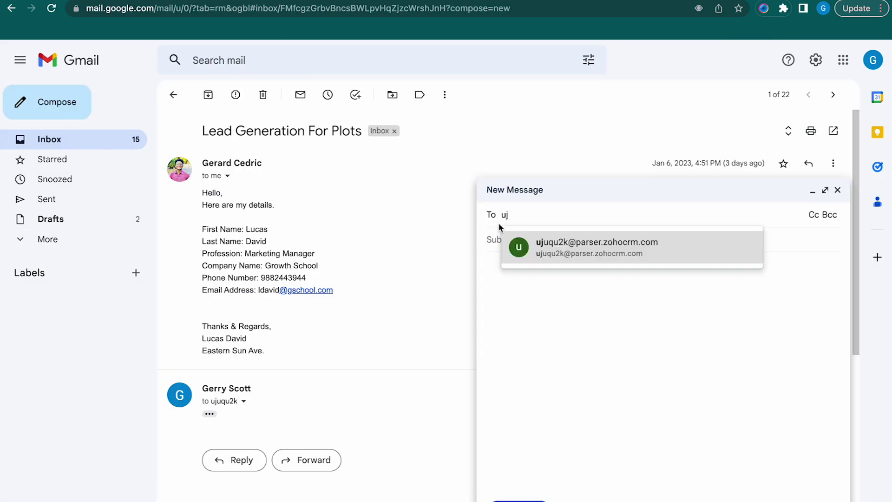
{"action": "left_click", "coordinate": [548, 251]}
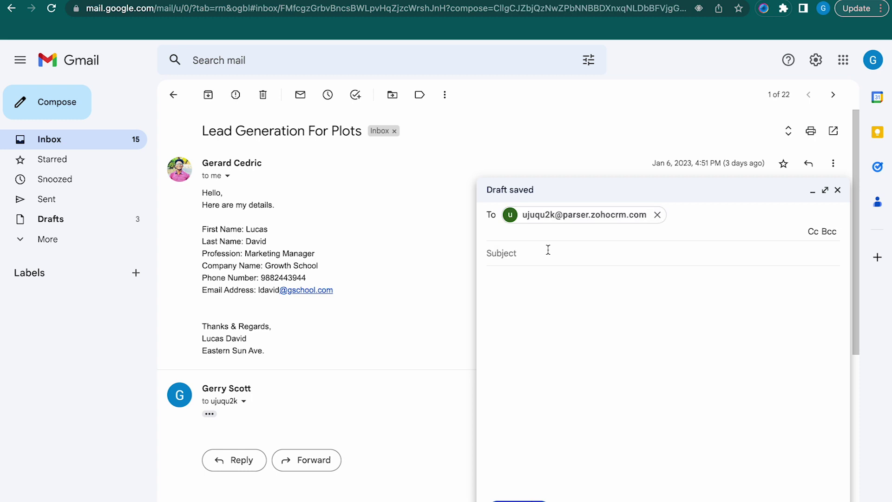
{"action": "left_click", "coordinate": [540, 254]}
{"action": "type", "text": "Leads"}
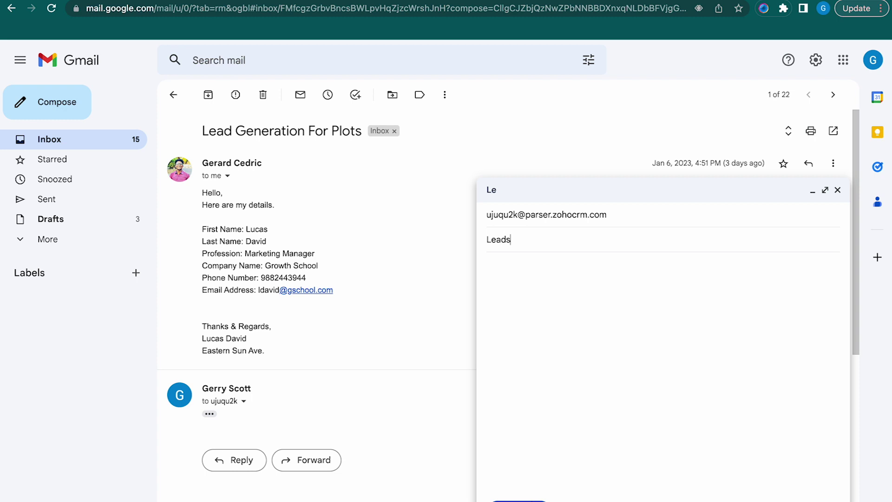
{"action": "type", "text": " for Casa Square"}
{"action": "left_click", "coordinate": [555, 274]}
{"action": "key", "text": "ctrl+v"}
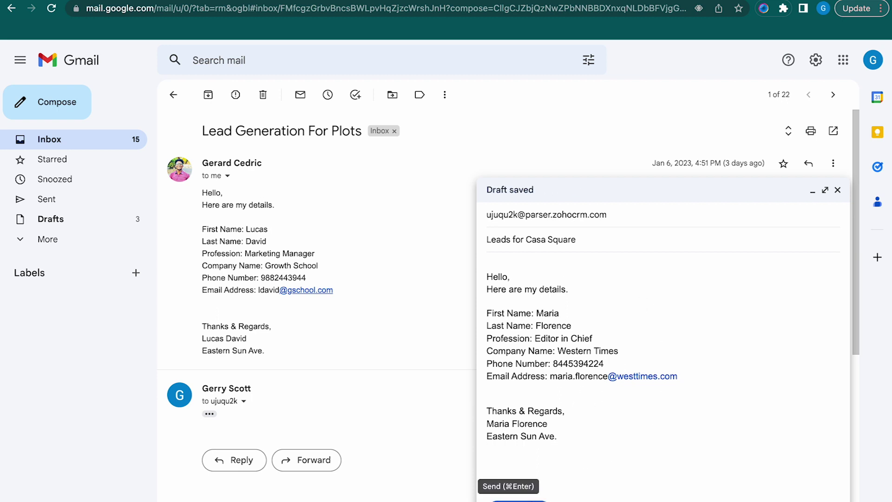
{"action": "left_click", "coordinate": [519, 500]}
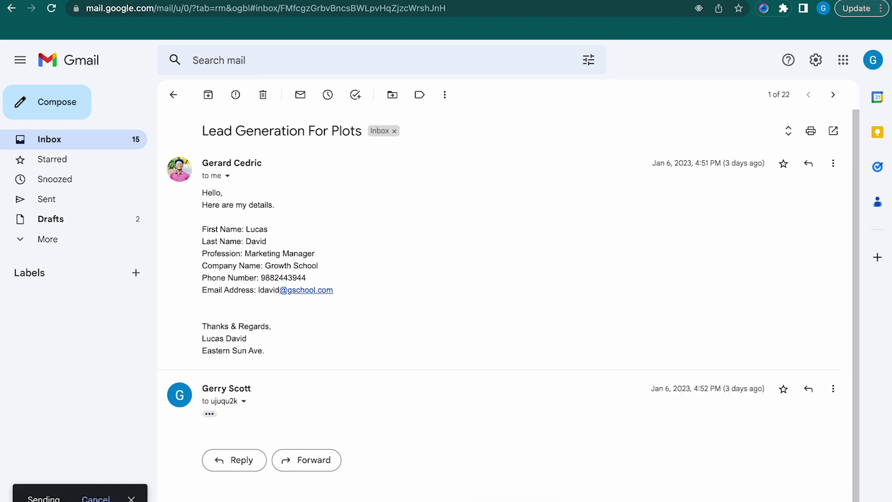
Glance over the leads document, then bring up the Zoho CRM Email Parser rules list
{"action": "left_click", "coordinate": [513, 0]}
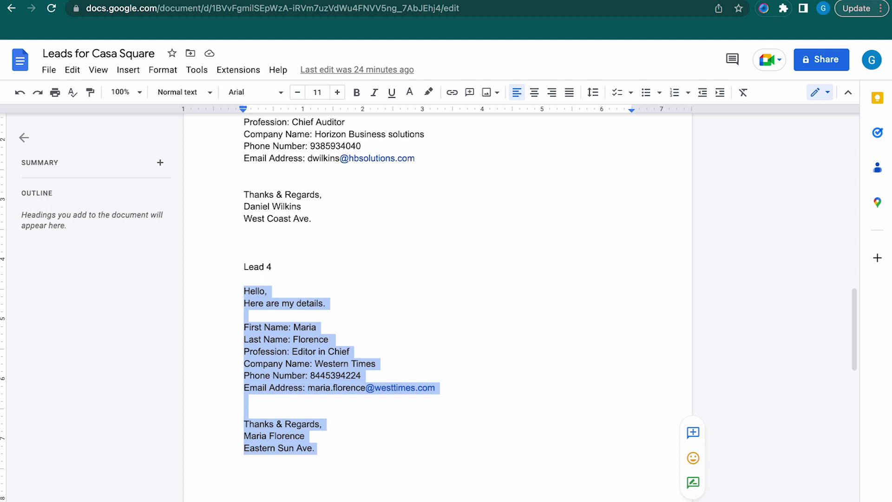
{"action": "scroll", "coordinate": [409, 243], "scroll_direction": "up", "scroll_amount": 2}
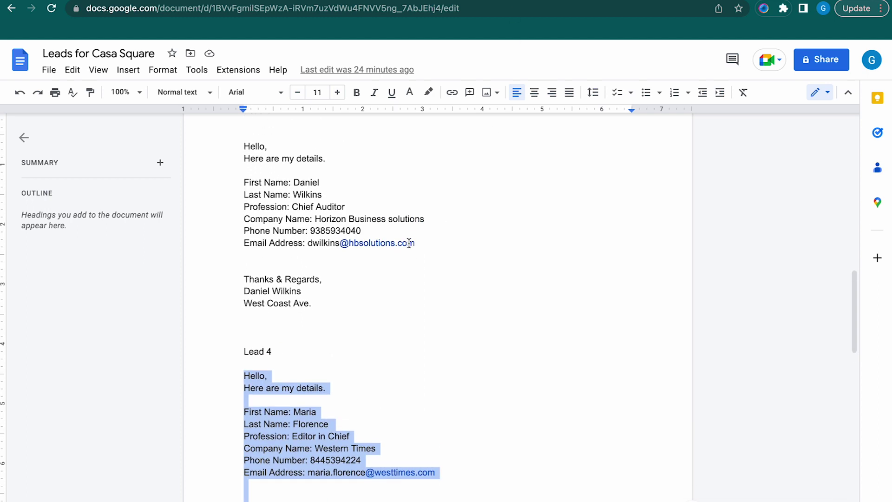
{"action": "scroll", "coordinate": [409, 243], "scroll_direction": "down", "scroll_amount": 1}
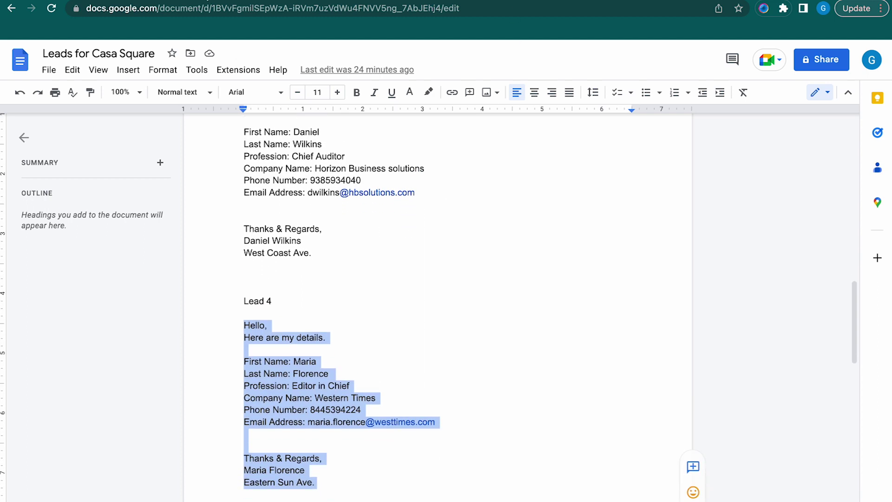
{"action": "left_click", "coordinate": [399, 1]}
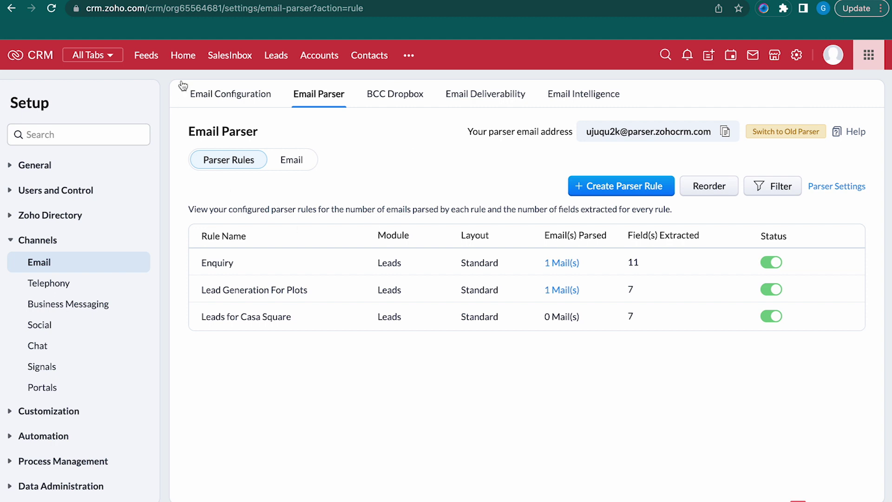
Reload Email Parser and confirm Leads for Casa Square parsed 3 mails into 3 new records
{"action": "left_click", "coordinate": [51, 9]}
{"action": "left_click", "coordinate": [560, 320]}
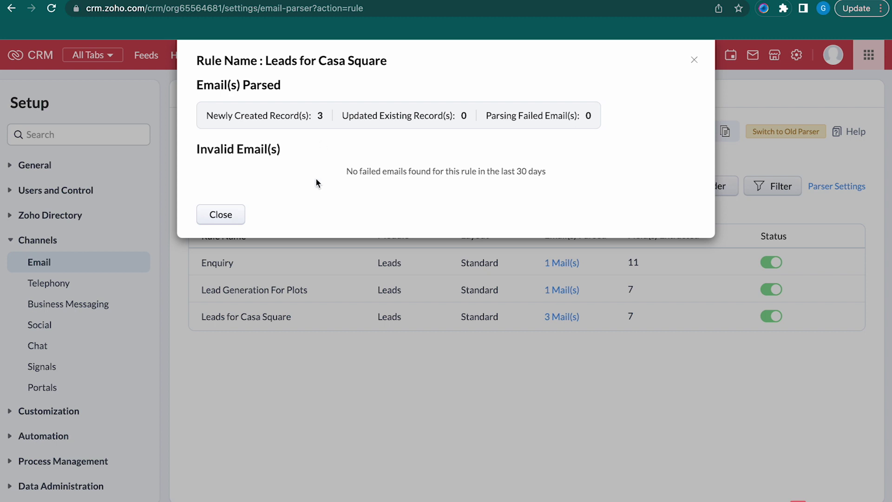
{"action": "left_click", "coordinate": [212, 215]}
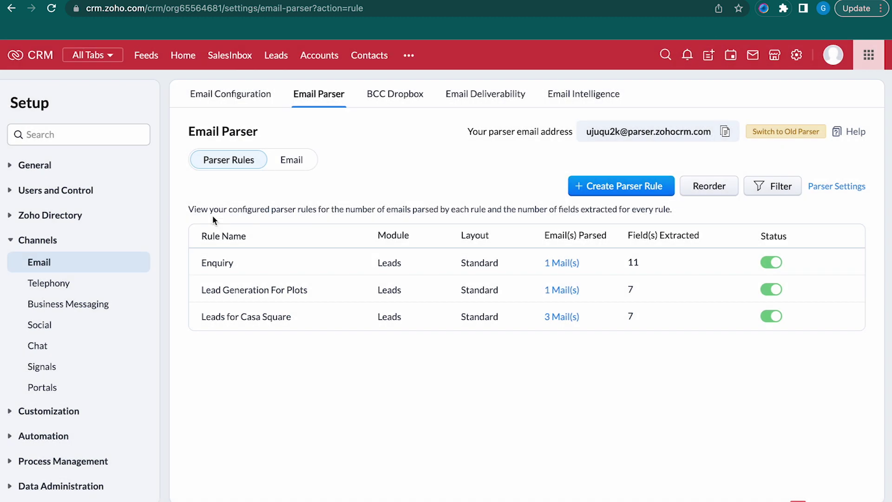
Open the Leads list, showing 3606 total lead records
{"action": "left_click", "coordinate": [276, 56]}
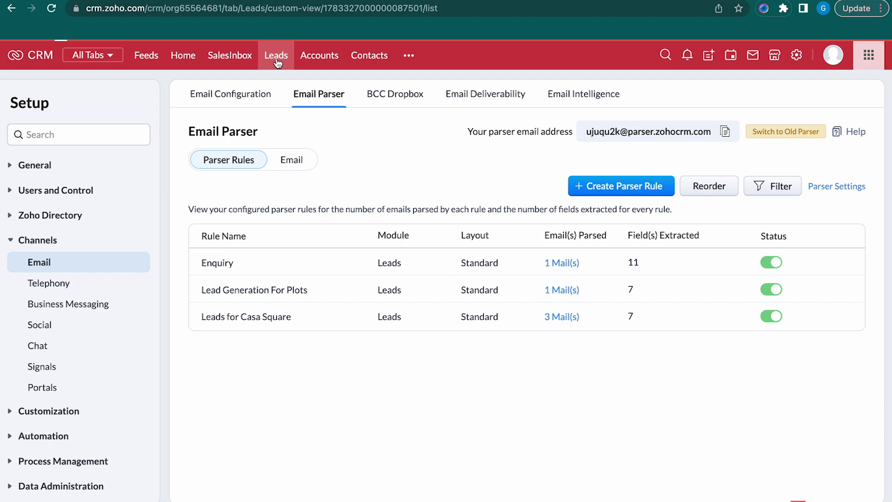
{"action": "key", "text": "alt+Left"}
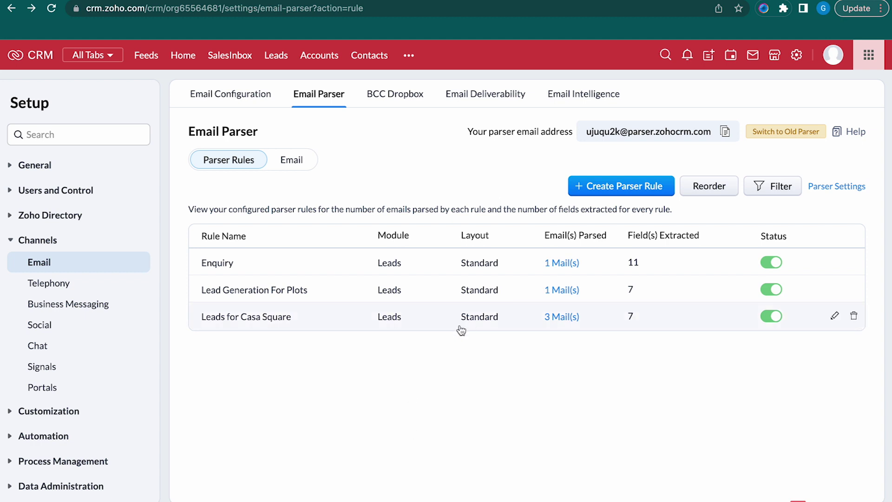
{"action": "left_click", "coordinate": [276, 57]}
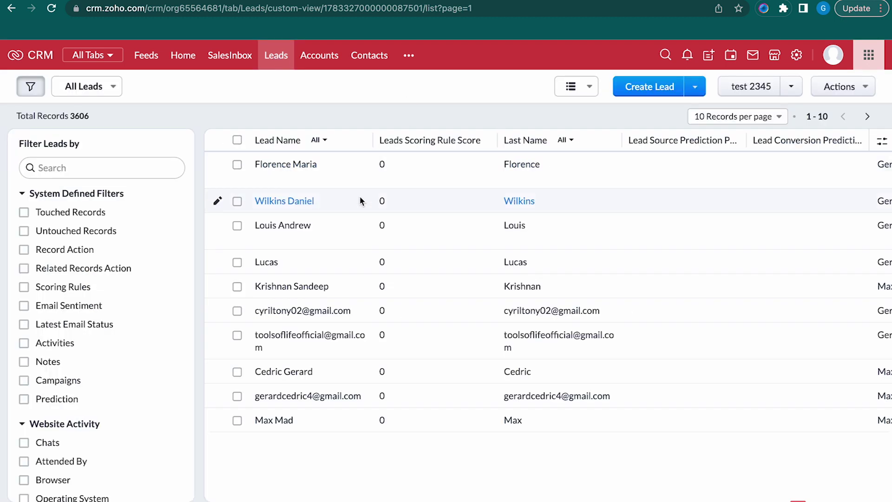
{"action": "left_click", "coordinate": [356, 266]}
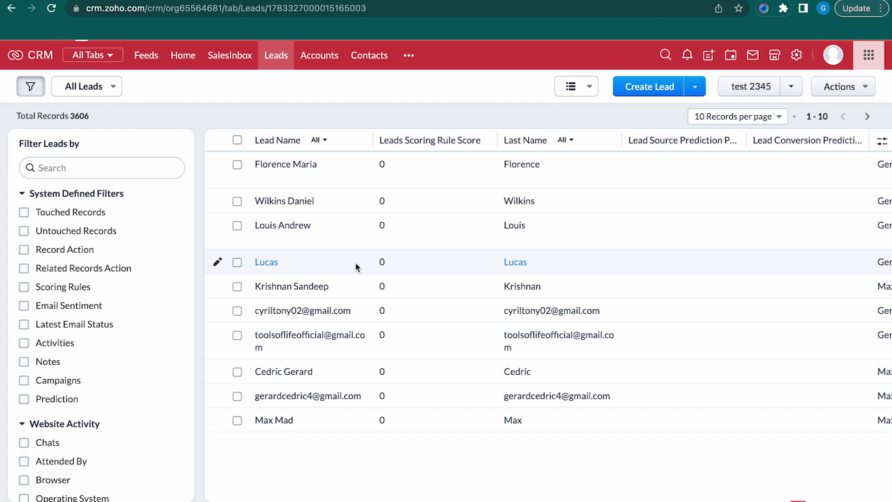
{"action": "scroll", "coordinate": [550, 352], "scroll_direction": "down", "scroll_amount": 5}
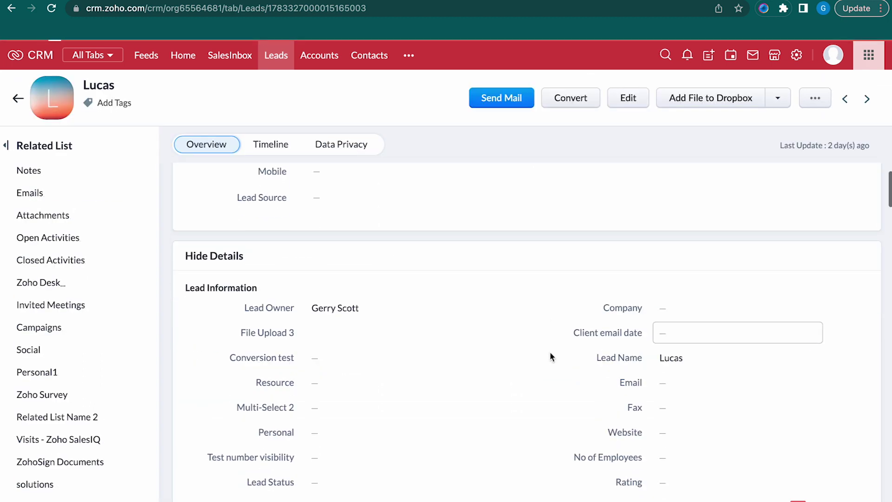
{"action": "scroll", "coordinate": [551, 356], "scroll_direction": "down", "scroll_amount": 1}
{"action": "scroll", "coordinate": [551, 357], "scroll_direction": "up", "scroll_amount": 3}
{"action": "scroll", "coordinate": [551, 357], "scroll_direction": "down", "scroll_amount": 6}
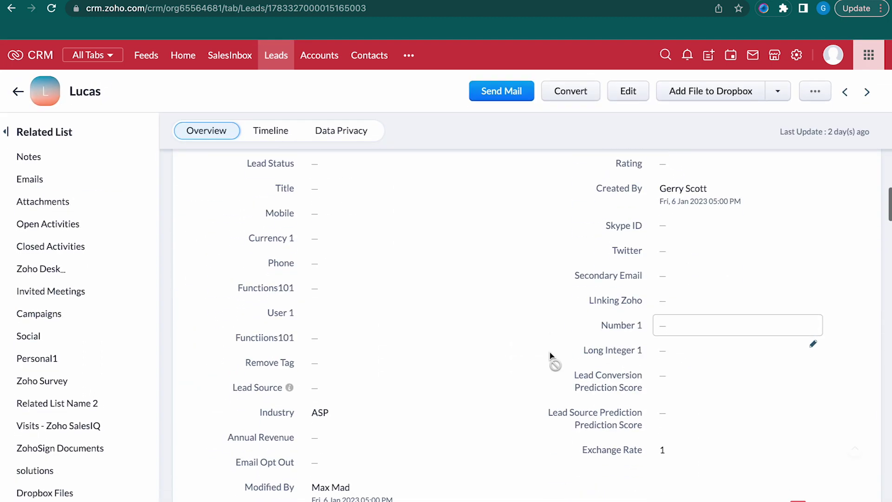
{"action": "scroll", "coordinate": [550, 357], "scroll_direction": "up", "scroll_amount": 10}
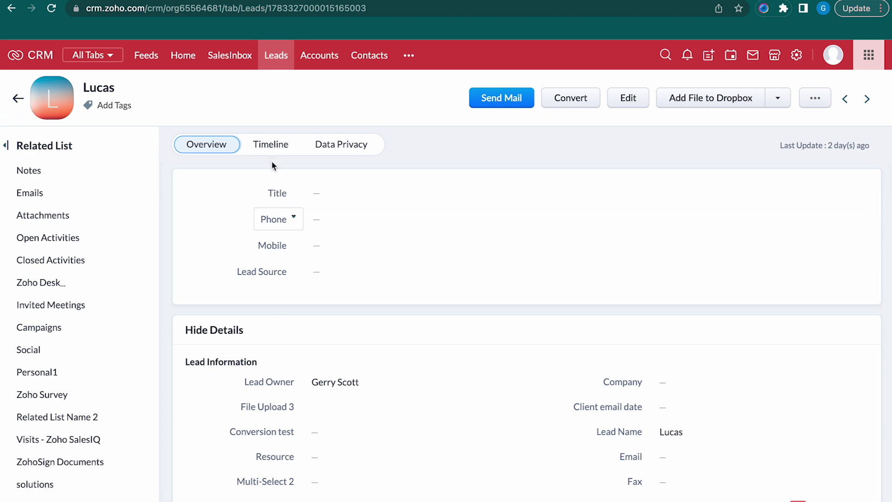
{"action": "left_click", "coordinate": [16, 99]}
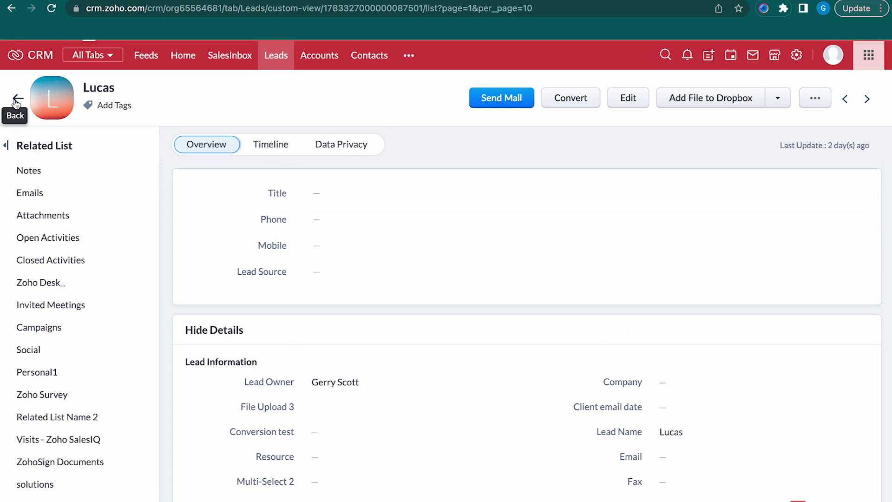
{"action": "left_click", "coordinate": [296, 227]}
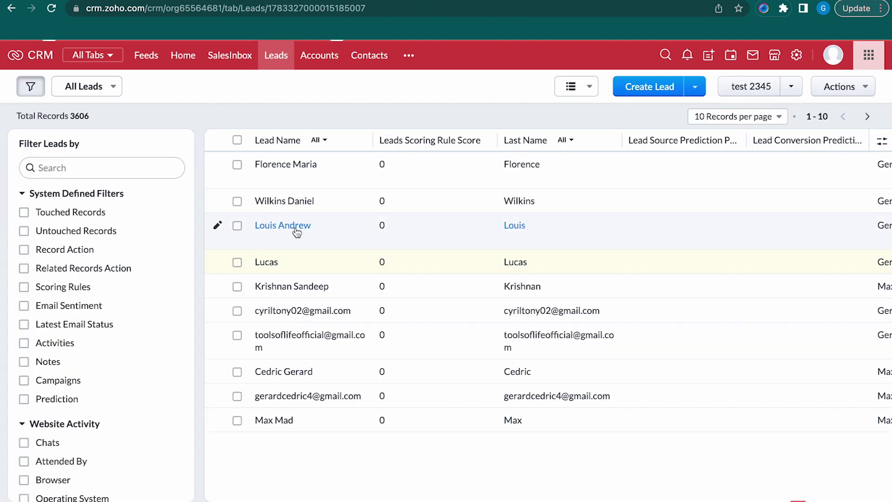
{"action": "scroll", "coordinate": [519, 302], "scroll_direction": "down", "scroll_amount": 3}
{"action": "scroll", "coordinate": [519, 298], "scroll_direction": "down", "scroll_amount": 2}
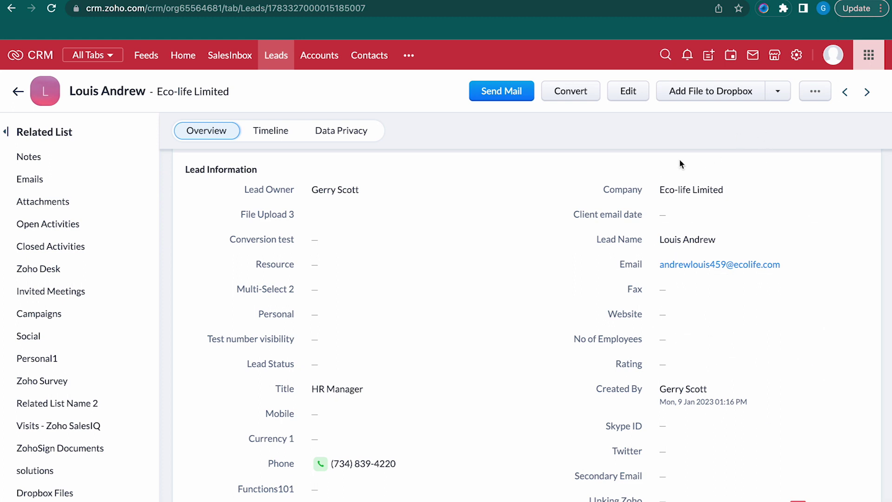
{"action": "scroll", "coordinate": [678, 343], "scroll_direction": "up", "scroll_amount": 5}
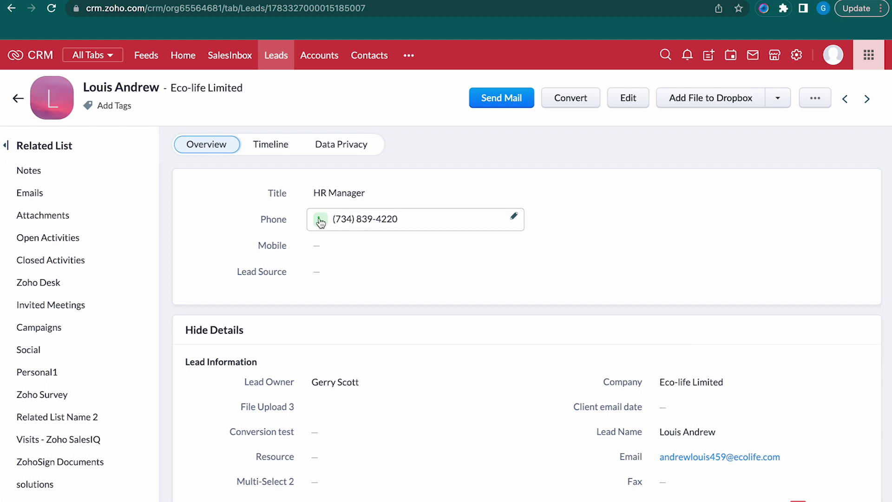
{"action": "left_click", "coordinate": [17, 98]}
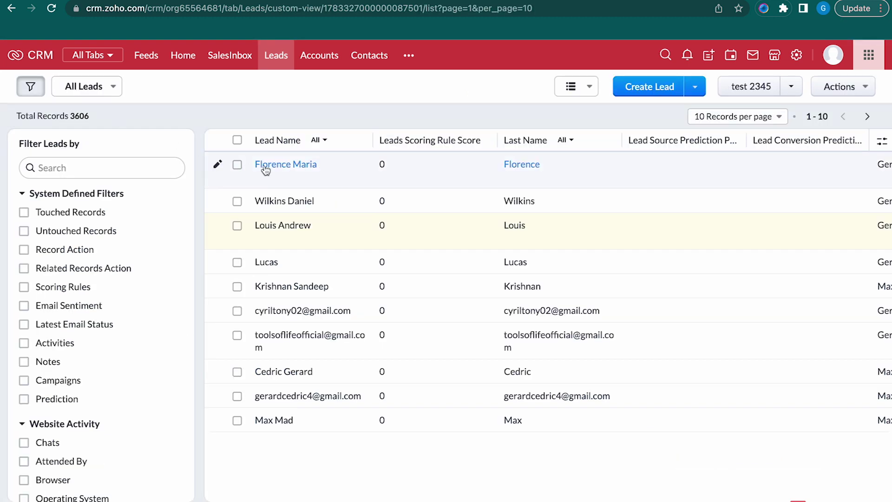
Review the parsed fields on the Horizon Business solutions lead record, then return to the list
{"action": "left_click", "coordinate": [276, 201]}
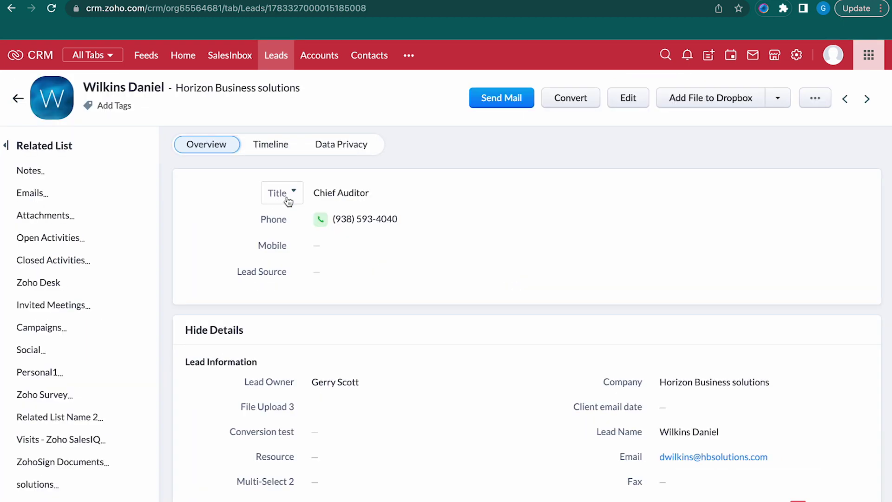
{"action": "scroll", "coordinate": [486, 361], "scroll_direction": "down", "scroll_amount": 3}
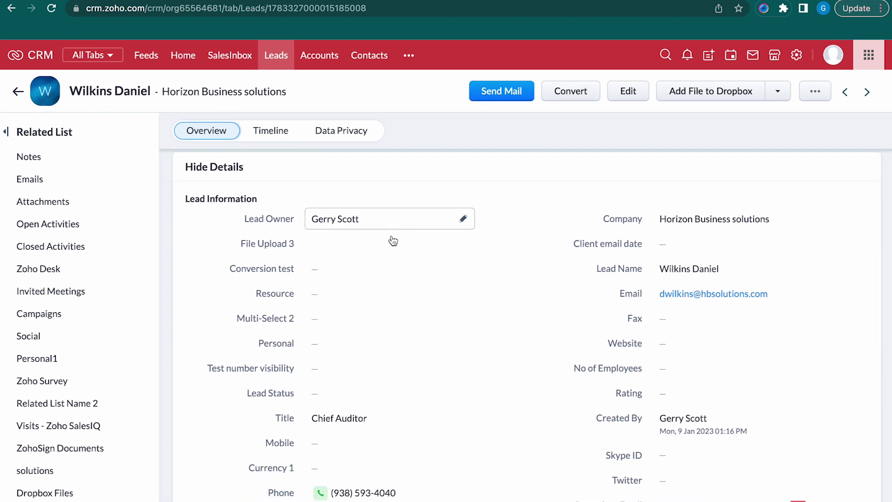
{"action": "scroll", "coordinate": [435, 342], "scroll_direction": "down", "scroll_amount": 3}
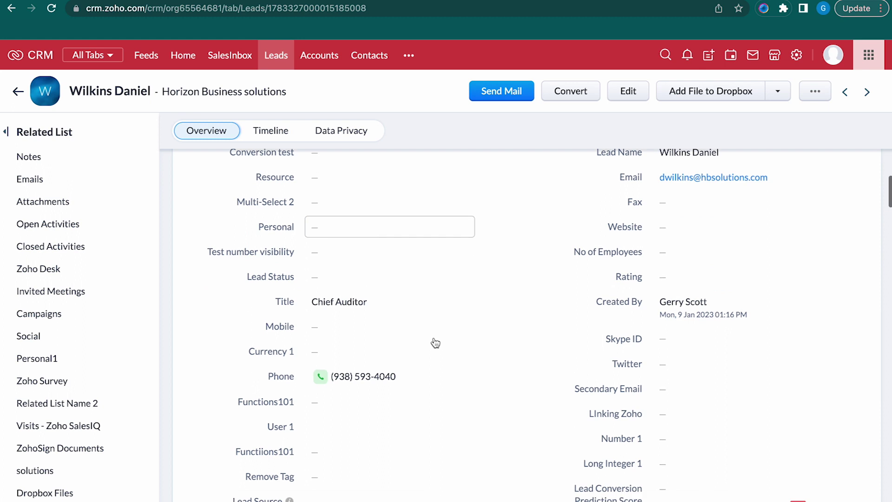
{"action": "scroll", "coordinate": [434, 343], "scroll_direction": "up", "scroll_amount": 6}
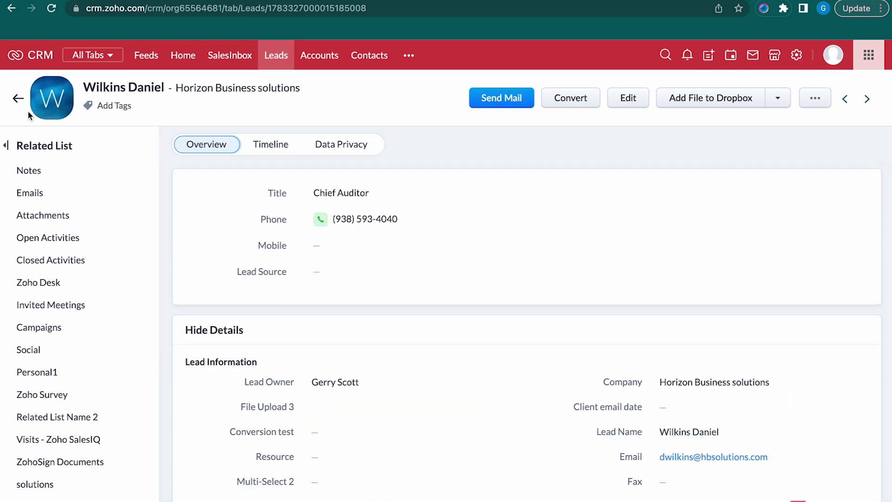
{"action": "left_click", "coordinate": [17, 99]}
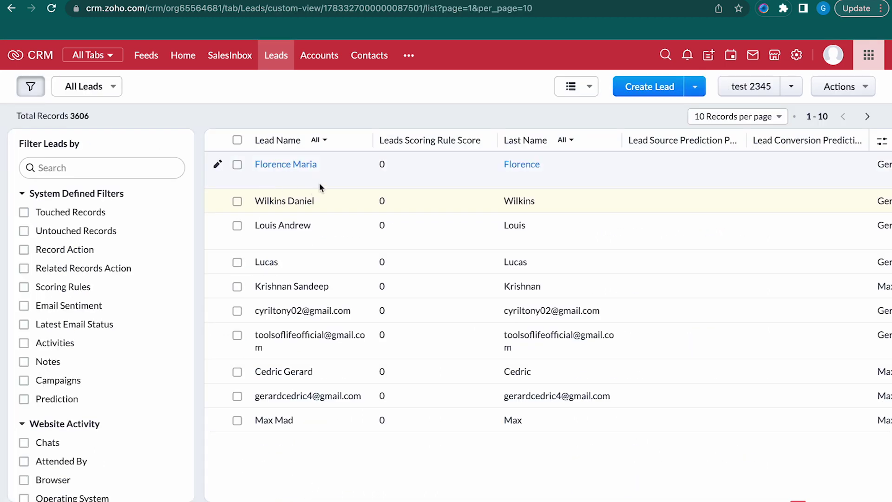
Check the Western Times lead (title Editor in Chief) and start a new email to it
{"action": "left_click", "coordinate": [323, 170]}
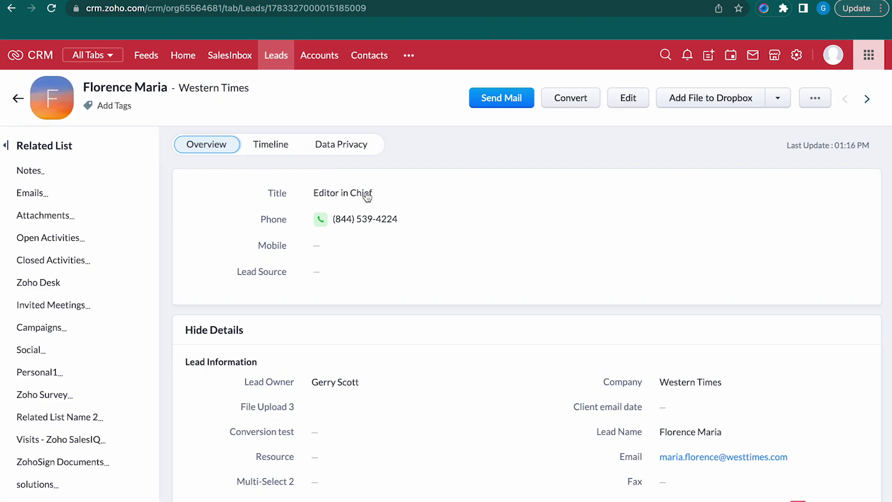
{"action": "scroll", "coordinate": [480, 371], "scroll_direction": "down", "scroll_amount": 4}
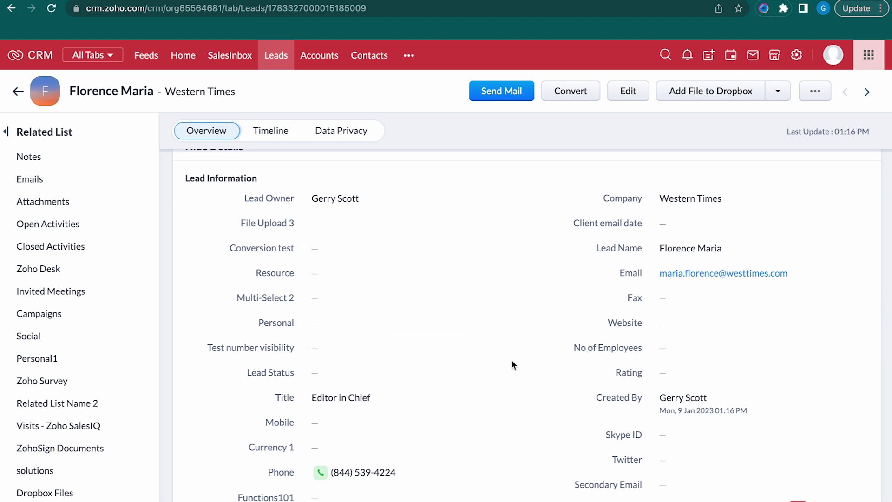
{"action": "left_click", "coordinate": [499, 92]}
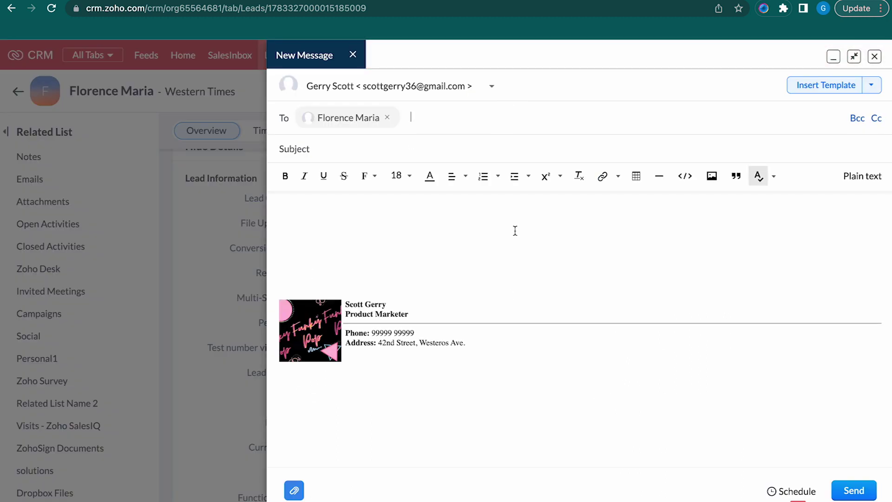
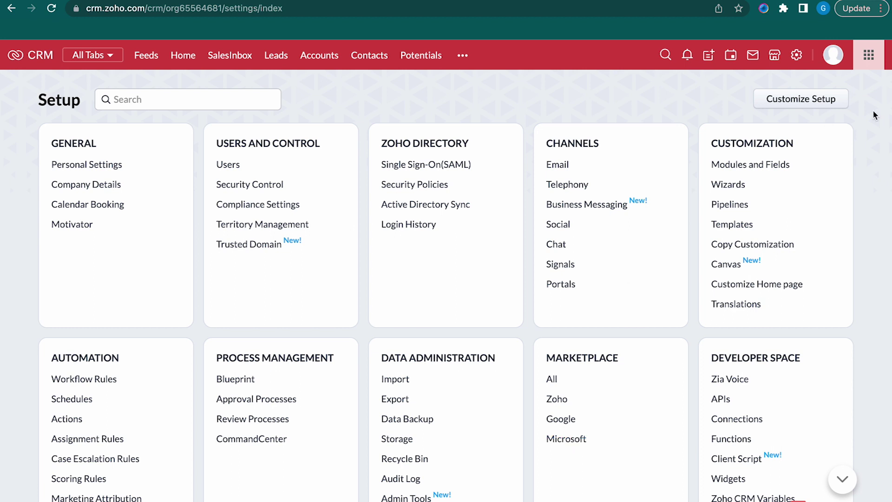
Go to the Email settings' Email Deliverability tab, where zohotest.com awaits verification and authentication
{"action": "left_click", "coordinate": [796, 56]}
{"action": "left_click", "coordinate": [557, 164]}
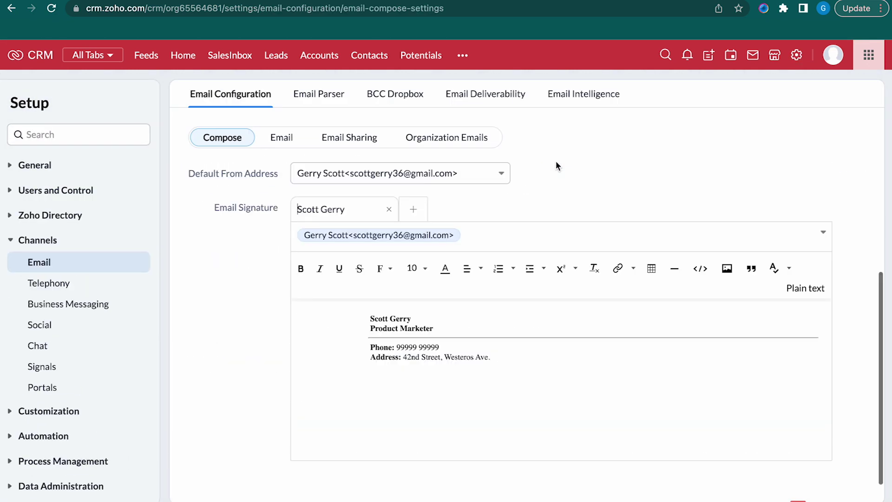
{"action": "left_click", "coordinate": [472, 99]}
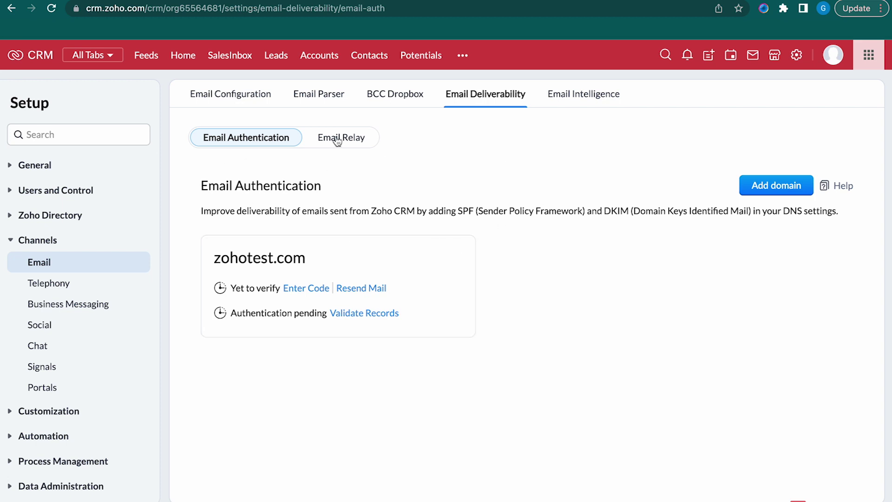
Add zohocorp.com as a new sending domain by entering a sender email address
{"action": "left_click", "coordinate": [757, 191]}
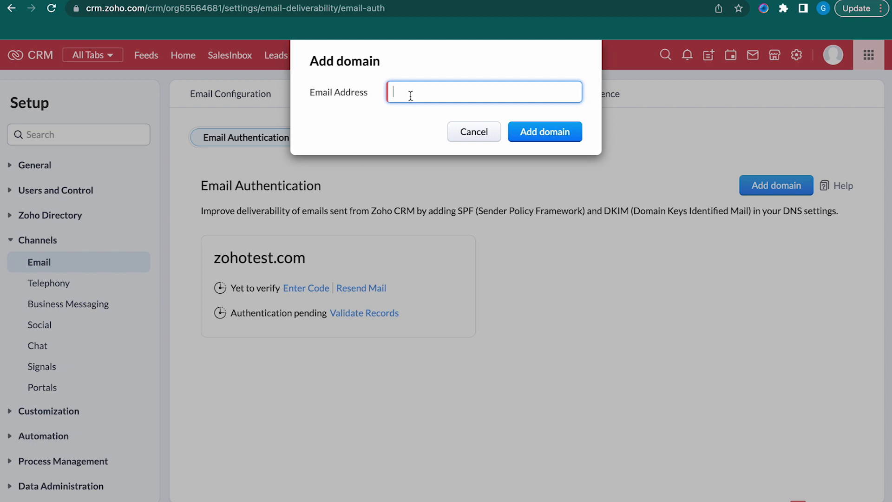
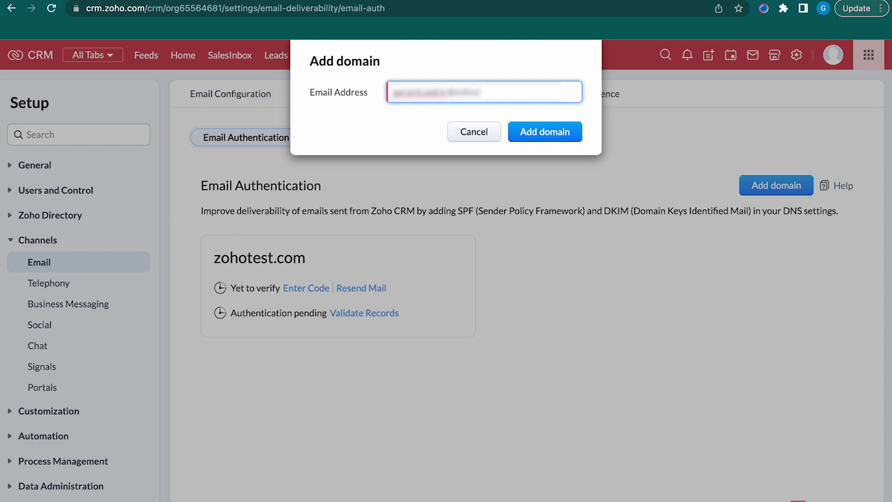
{"action": "left_click", "coordinate": [529, 134]}
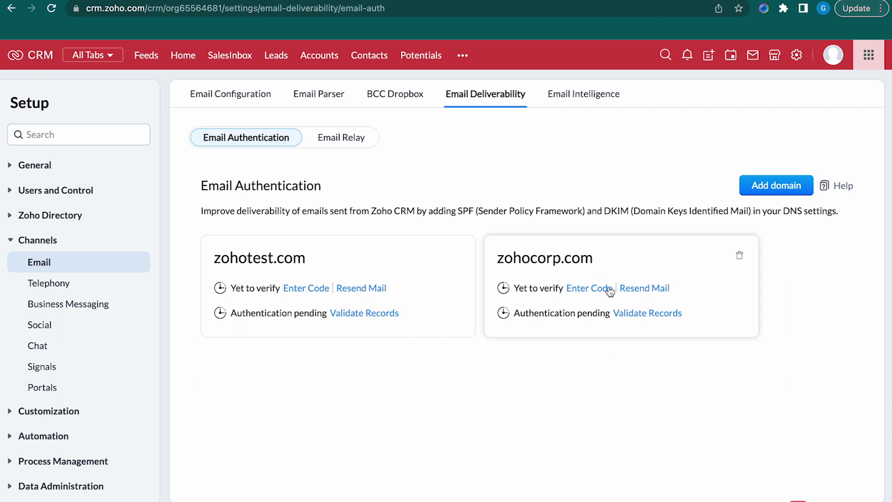
Paste the emailed verification code for zohocorp.com and verify it so it shows Verified
{"action": "left_click", "coordinate": [596, 293]}
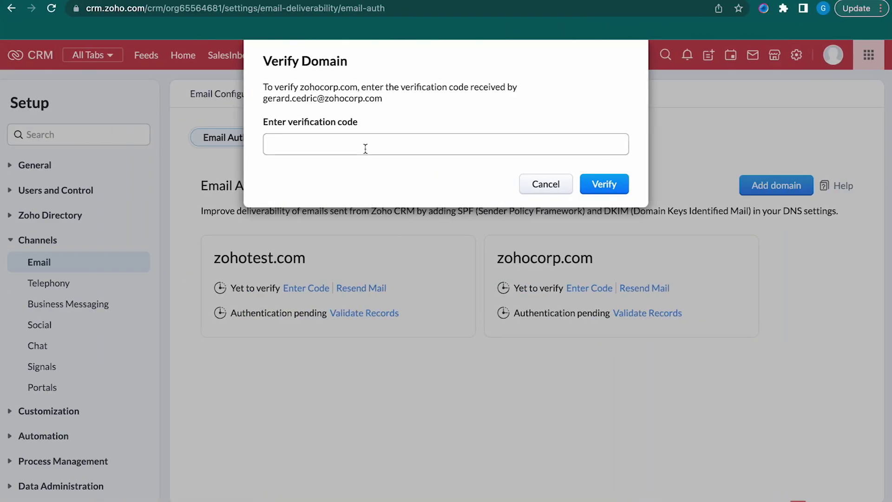
{"action": "left_click", "coordinate": [365, 149]}
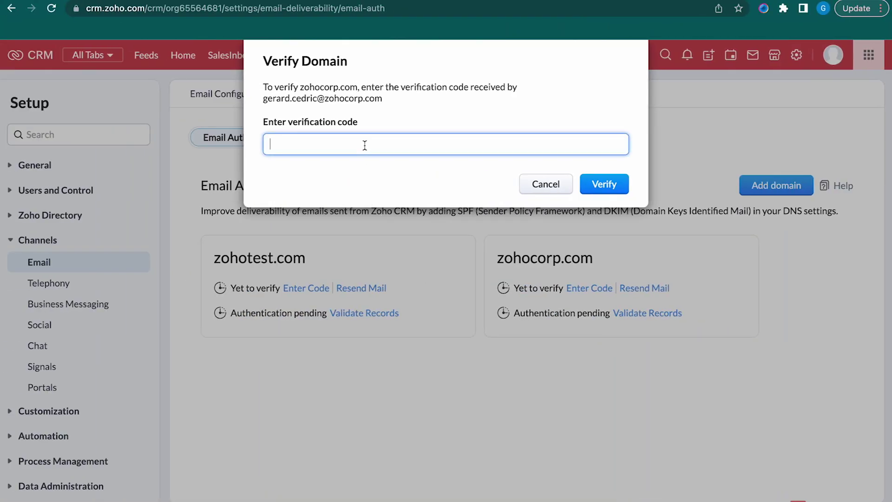
{"action": "key", "text": "cmd+v"}
{"action": "left_click", "coordinate": [607, 184]}
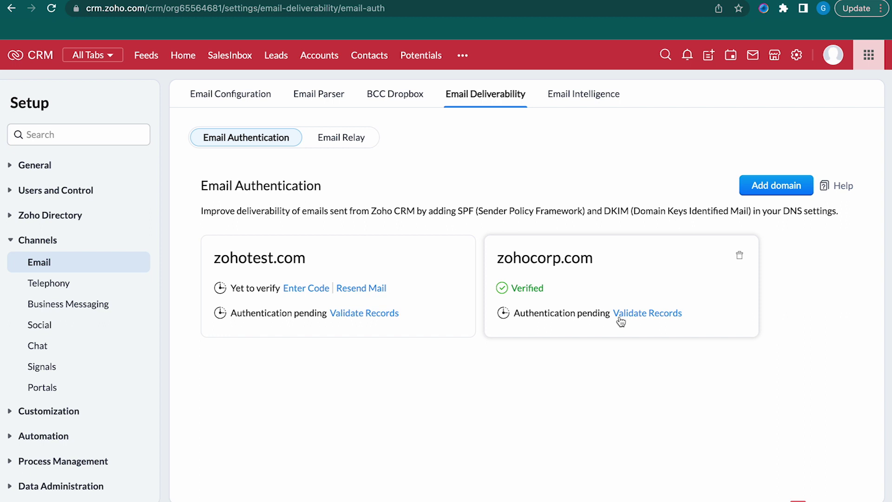
Review zohocorp.com's DKIM and SPF records and validate them
{"action": "left_click", "coordinate": [651, 314]}
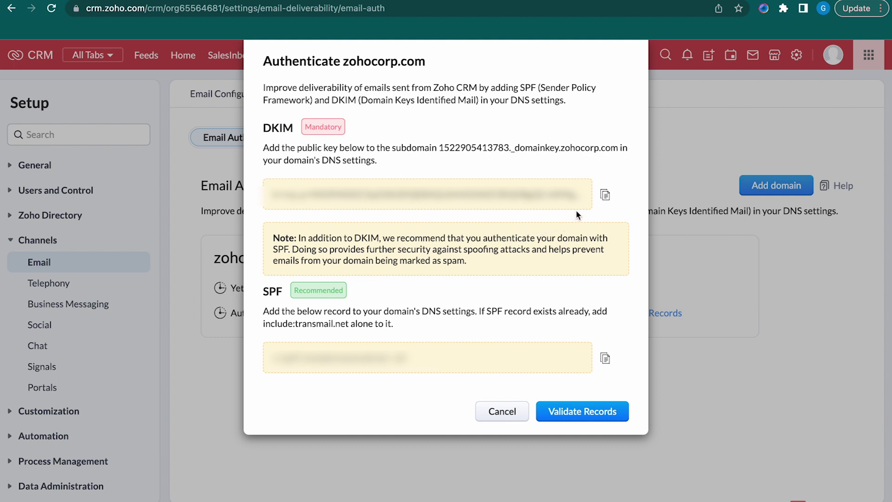
{"action": "left_click", "coordinate": [561, 420]}
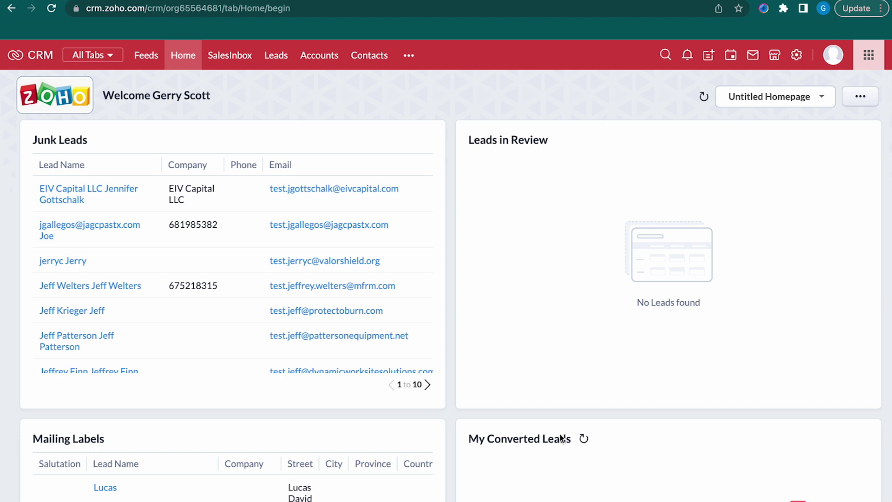
Go to Setup > Email > Email Deliverability and choose Email Relay
{"action": "left_click", "coordinate": [796, 55]}
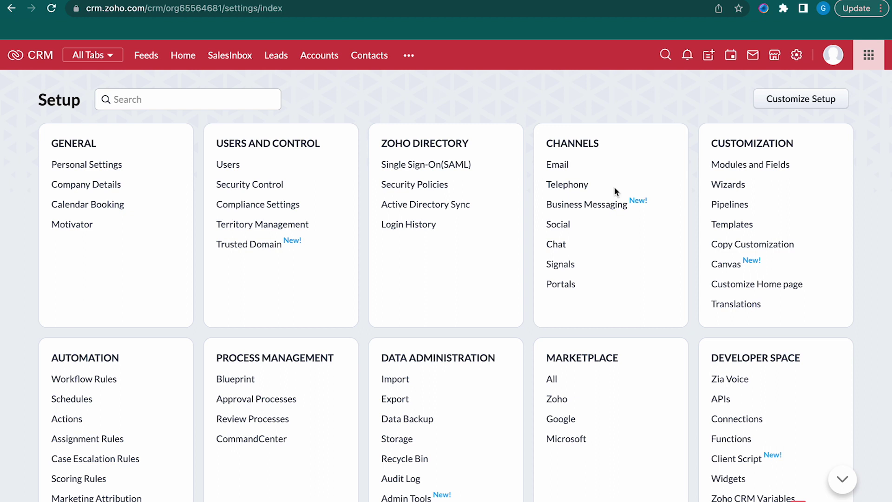
{"action": "left_click", "coordinate": [558, 165]}
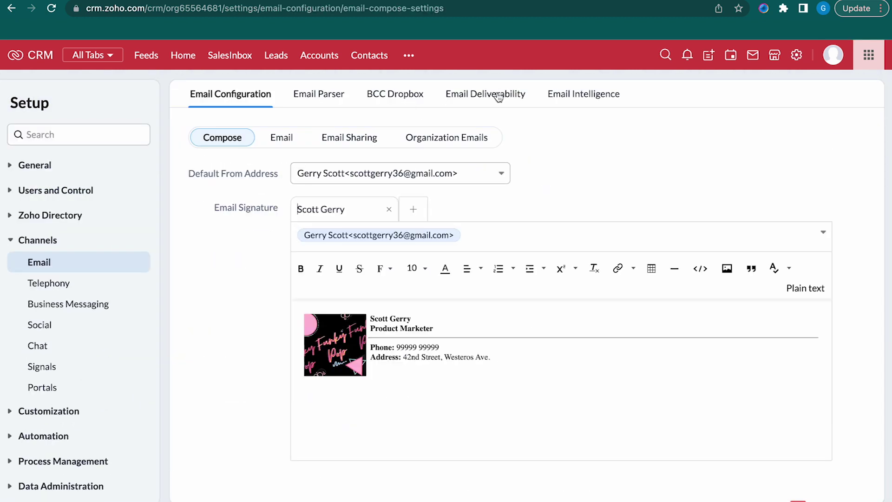
{"action": "left_click", "coordinate": [497, 94]}
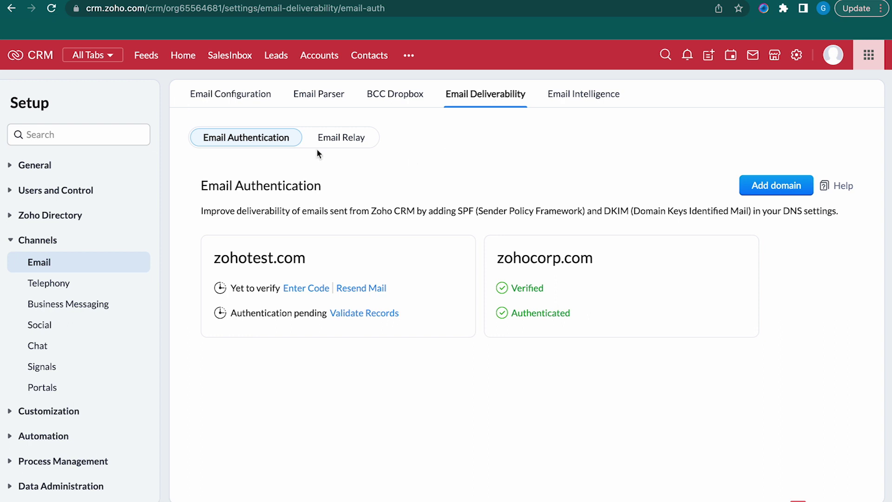
{"action": "left_click", "coordinate": [338, 146]}
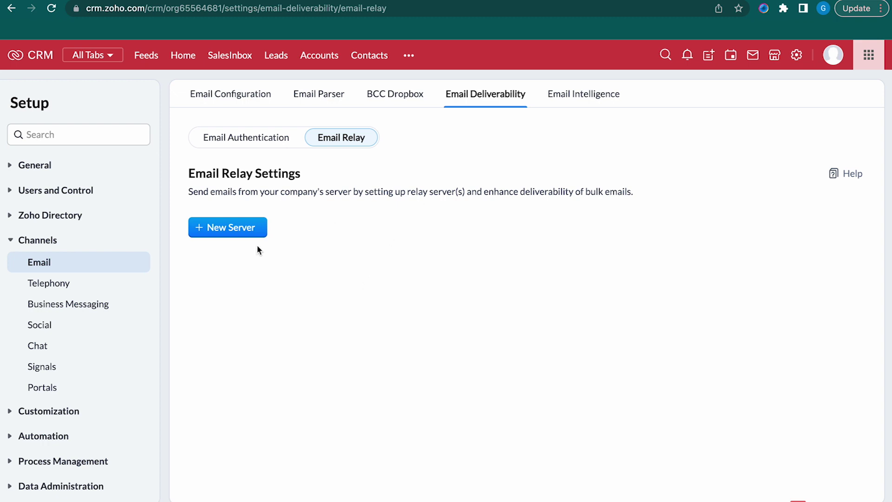
Start a New Server form and keep the default port 25
{"action": "left_click", "coordinate": [220, 228]}
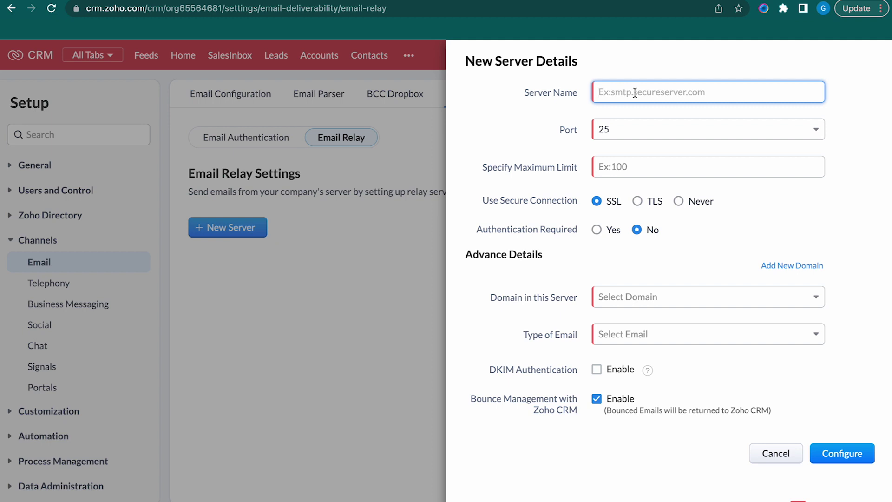
{"action": "left_click", "coordinate": [651, 131]}
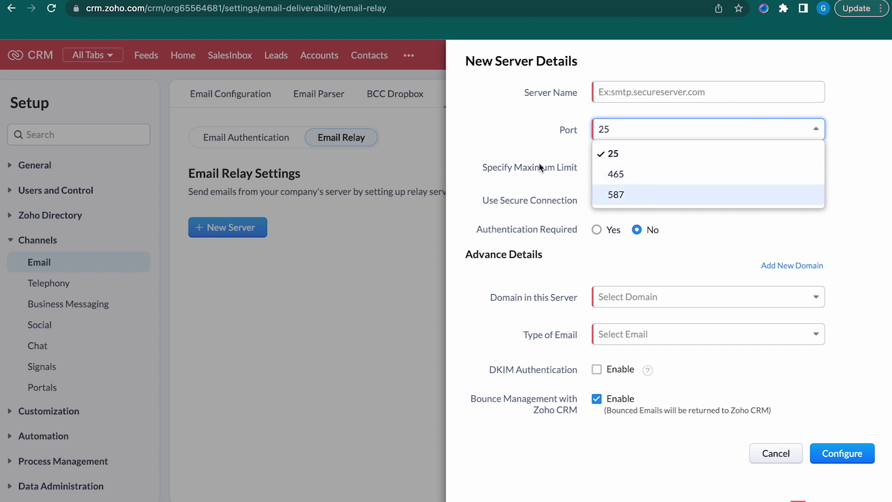
{"action": "left_click", "coordinate": [530, 149]}
{"action": "left_click", "coordinate": [636, 169]}
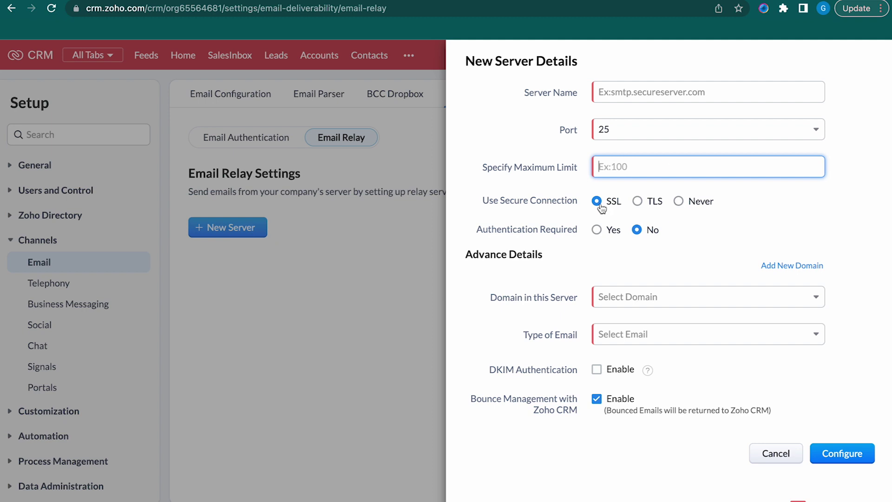
Set Use Secure Connection to Never and Authentication Required to No
{"action": "left_click", "coordinate": [637, 202]}
{"action": "left_click", "coordinate": [678, 203]}
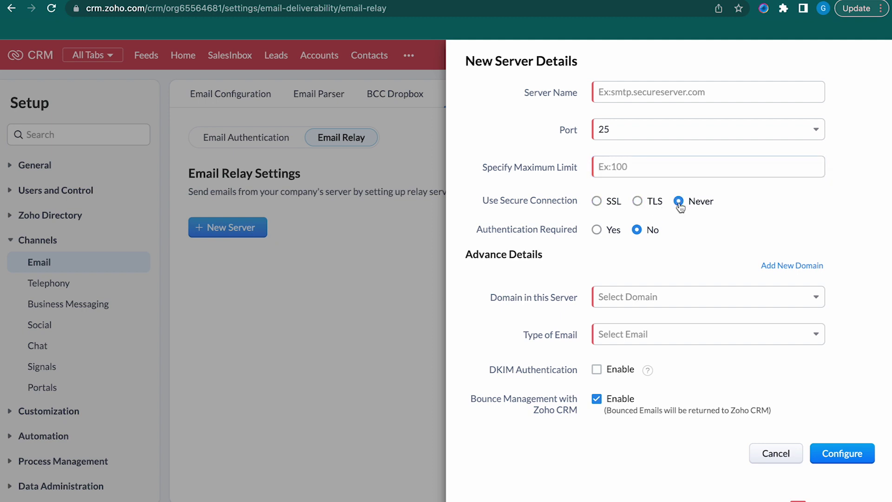
{"action": "left_click", "coordinate": [597, 232]}
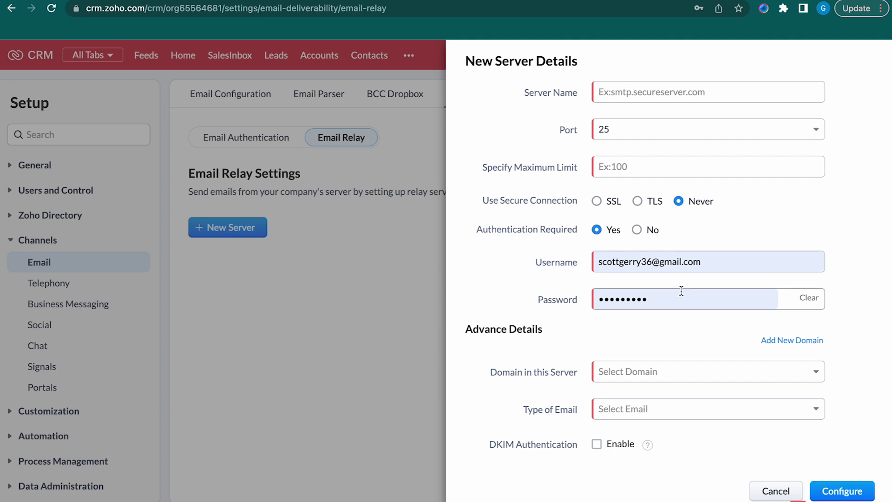
{"action": "left_click", "coordinate": [637, 231]}
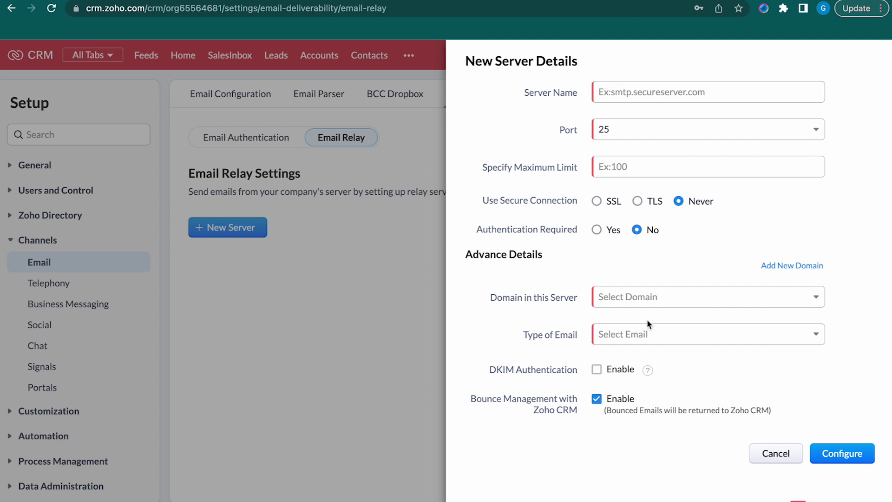
Look over the server's domain and email-type options, then enable DKIM and copy its public key
{"action": "left_click", "coordinate": [787, 269]}
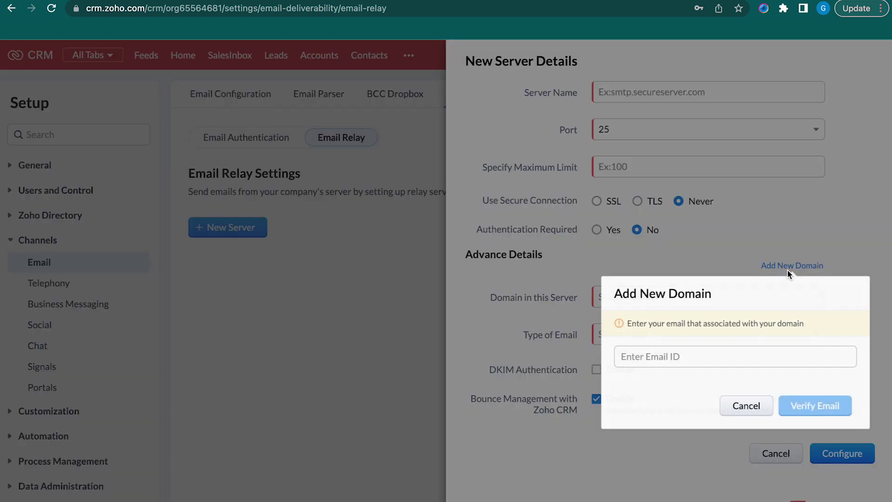
{"action": "left_click", "coordinate": [734, 410]}
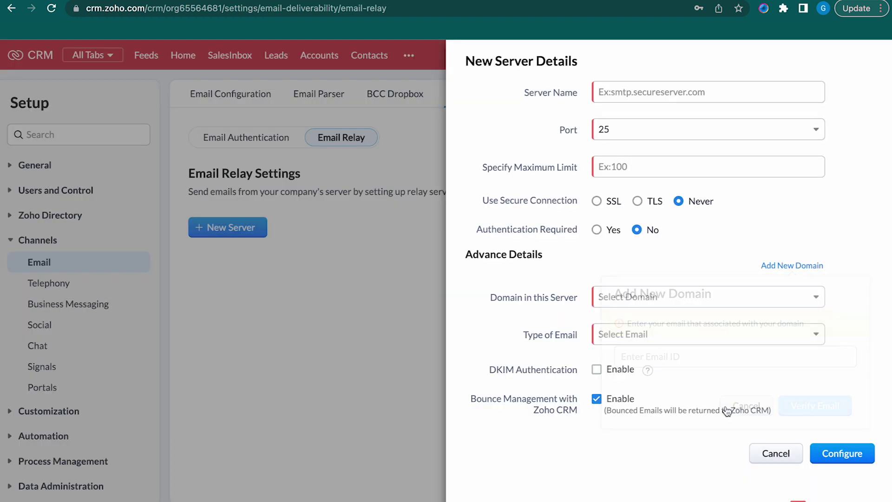
{"action": "left_click", "coordinate": [646, 297]}
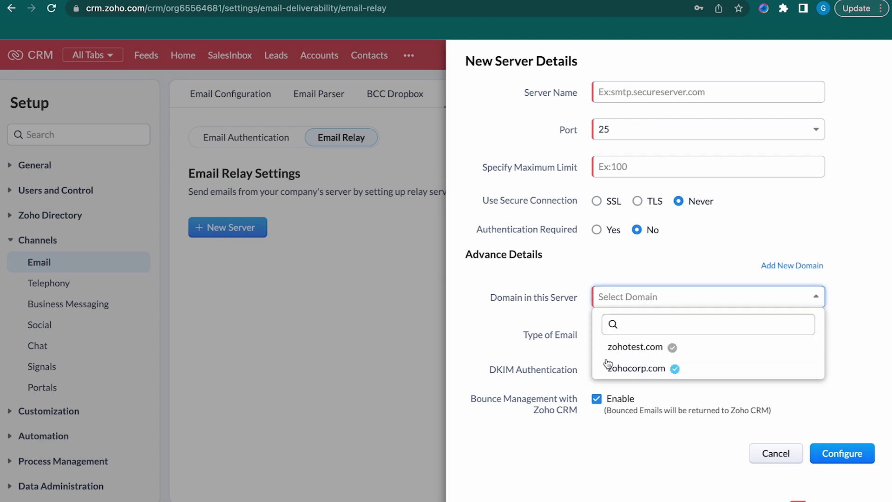
{"action": "left_click", "coordinate": [537, 352]}
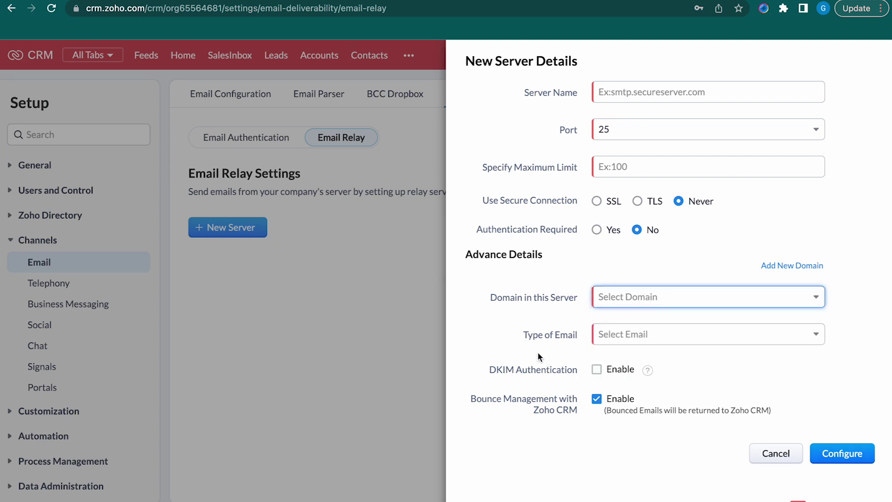
{"action": "left_click", "coordinate": [669, 334]}
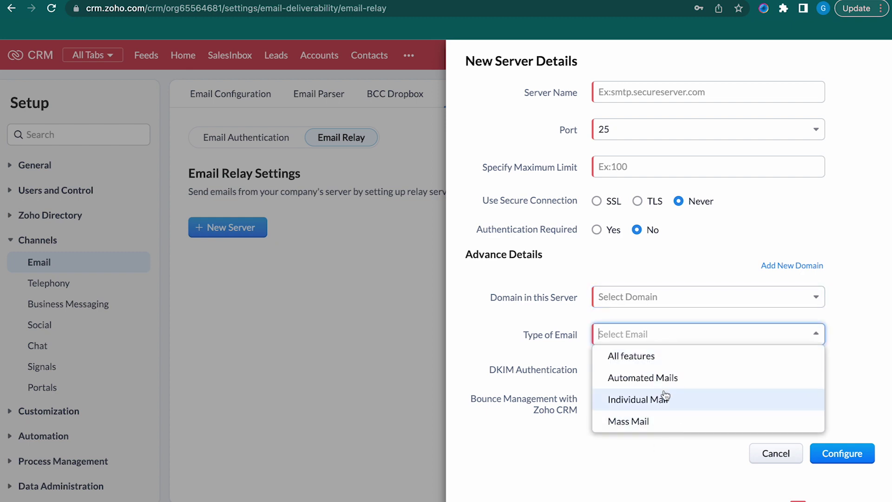
{"action": "left_click", "coordinate": [514, 448]}
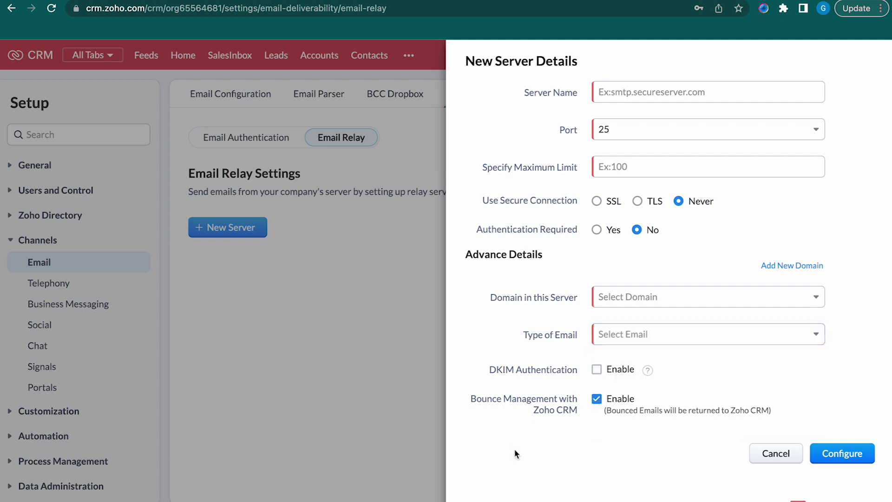
{"action": "left_click", "coordinate": [597, 370]}
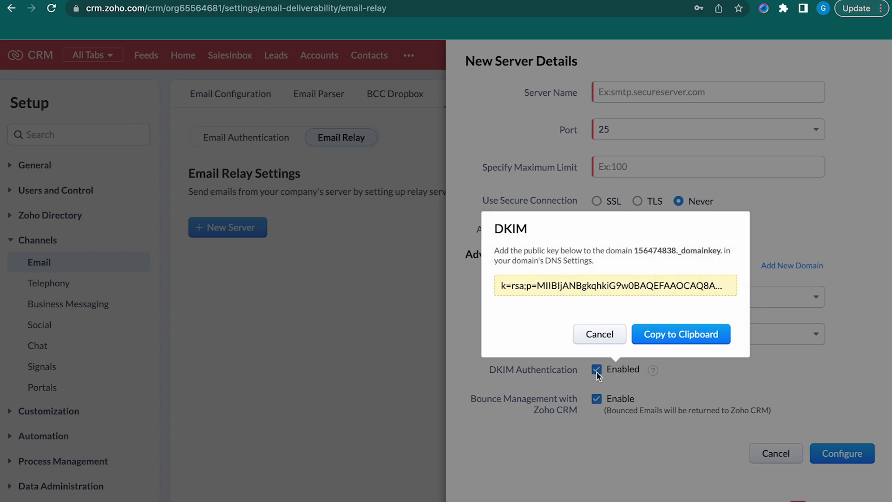
{"action": "left_click", "coordinate": [669, 334]}
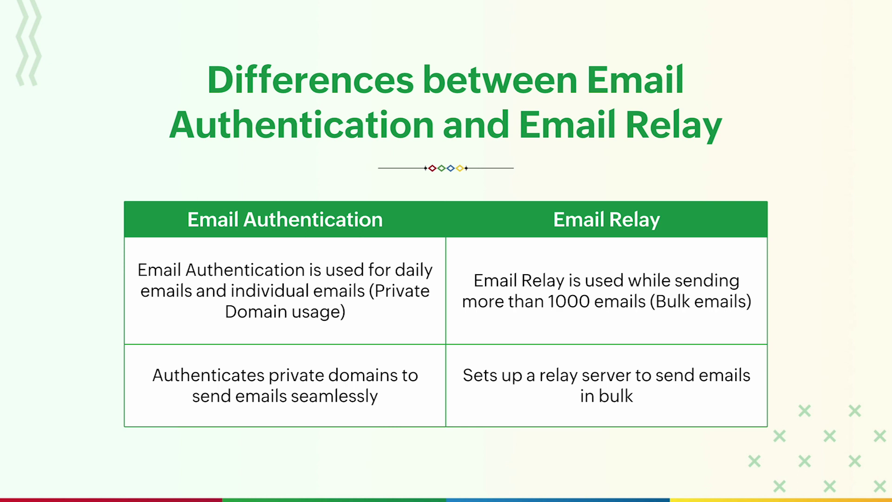
Advance to the Workflows for Email Actions slide
{"action": "left_click", "coordinate": [533, 481]}
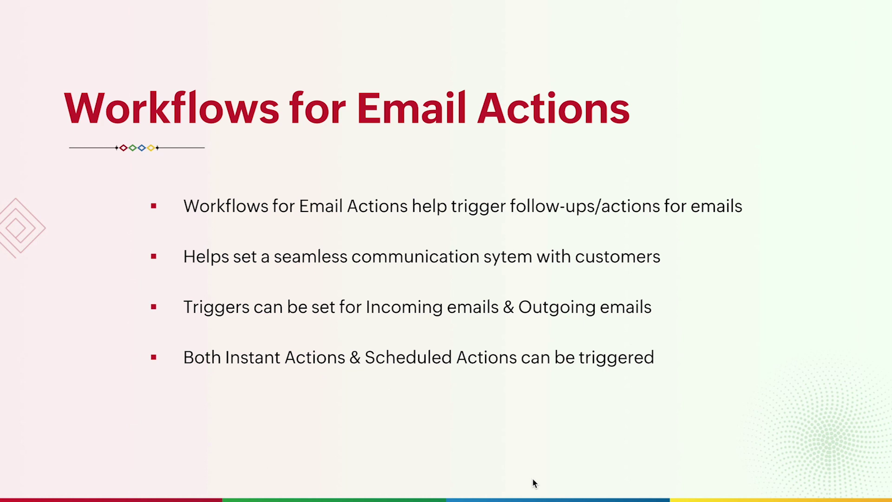
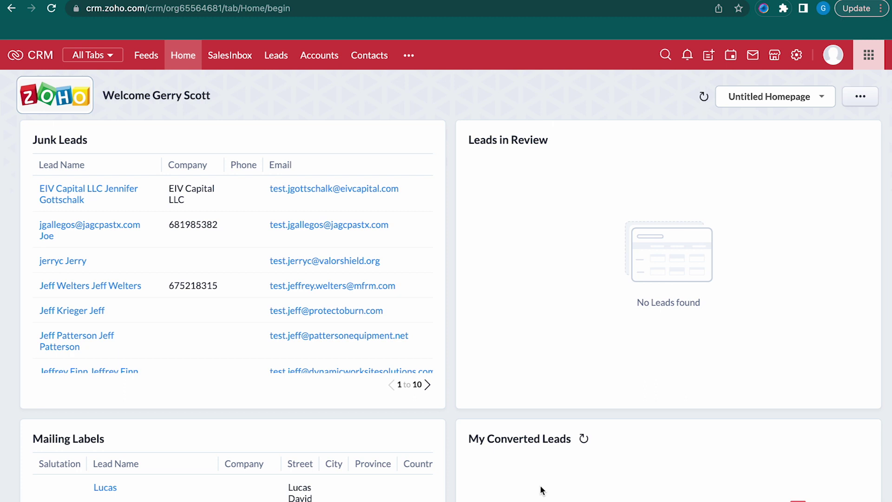
Open the Workflow Rules list from the Automation section of Setup
{"action": "left_click", "coordinate": [797, 55]}
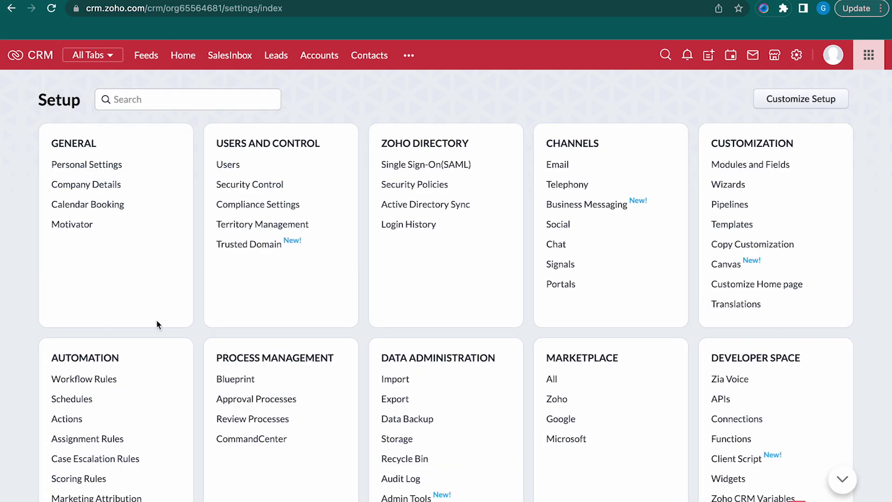
{"action": "left_click", "coordinate": [100, 380]}
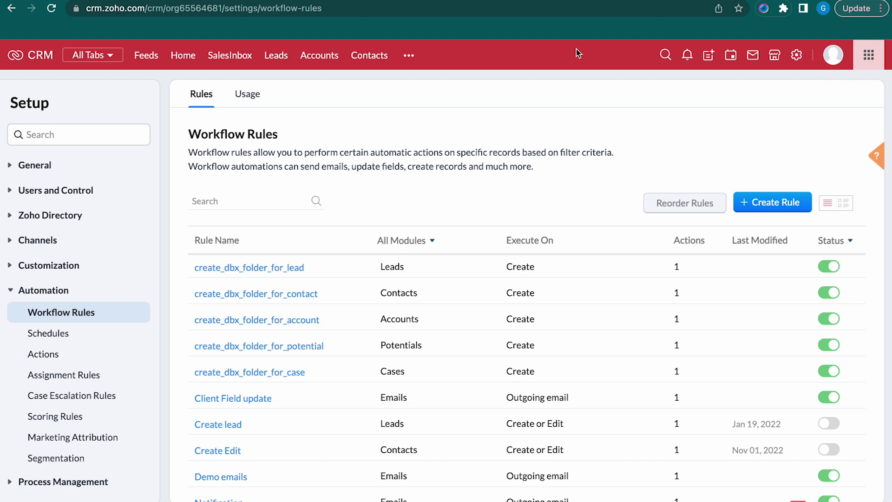
Create a rule on the Emails module named 'Offer 1', described as 'Actions - Offer 1'
{"action": "left_click", "coordinate": [782, 207]}
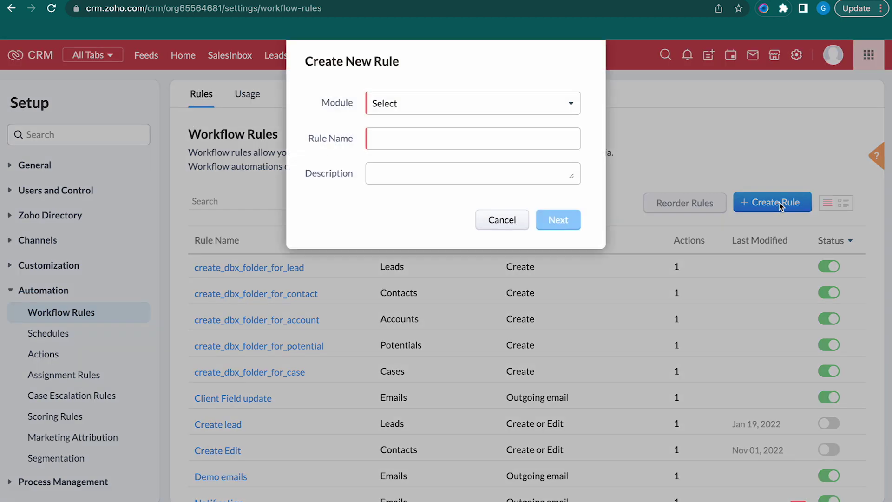
{"action": "left_click", "coordinate": [480, 105]}
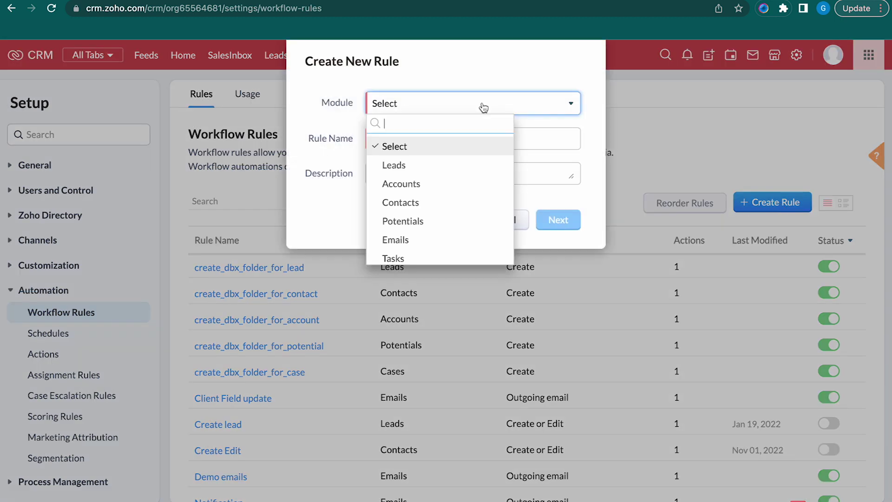
{"action": "left_click", "coordinate": [423, 243]}
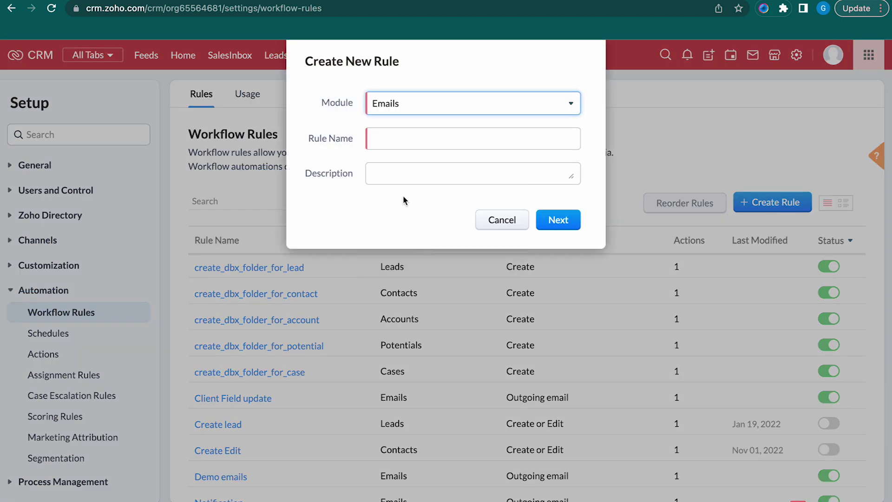
{"action": "left_click", "coordinate": [439, 142]}
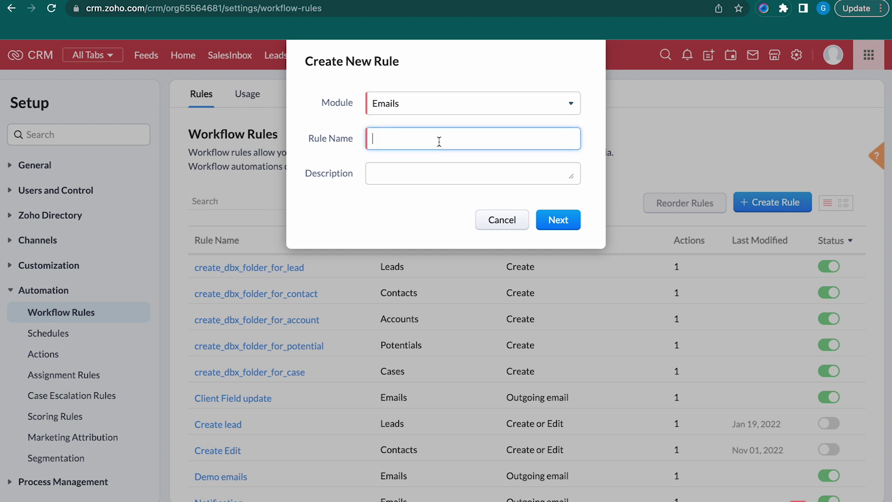
{"action": "type", "text": "Offer 1"}
{"action": "left_click", "coordinate": [434, 177]}
{"action": "type", "text": "Action"}
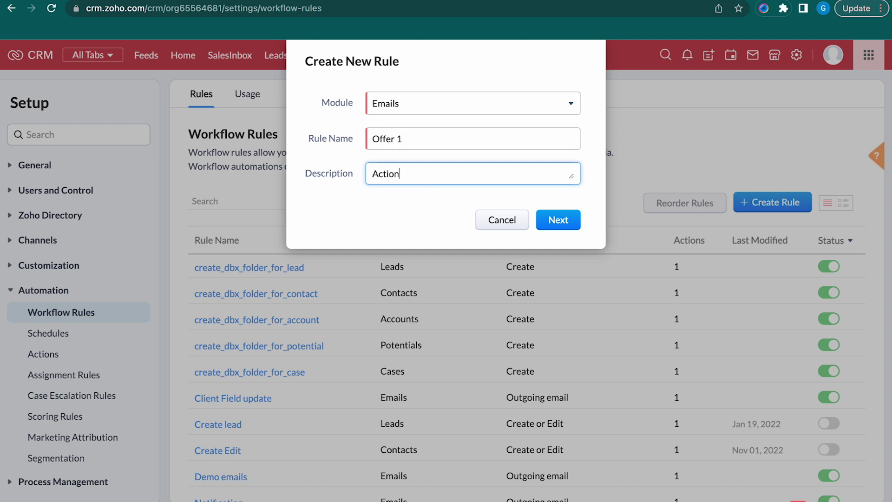
{"action": "type", "text": "s - Offer 1"}
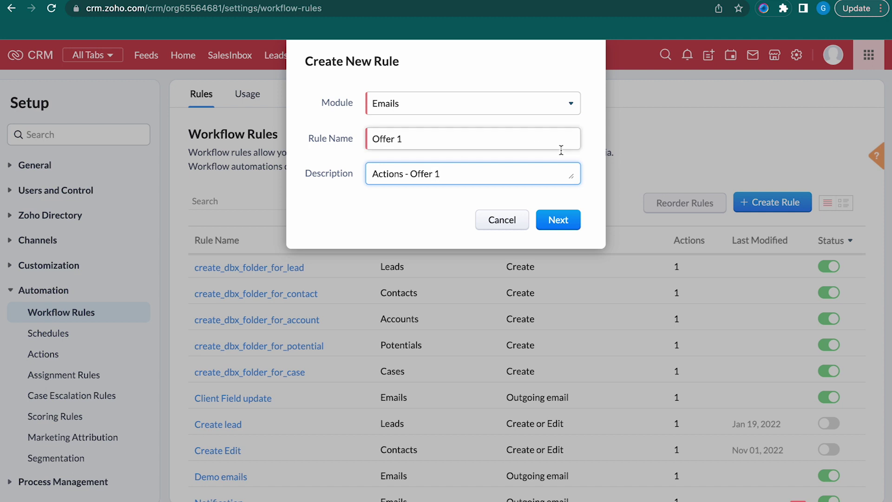
{"action": "left_click", "coordinate": [545, 224]}
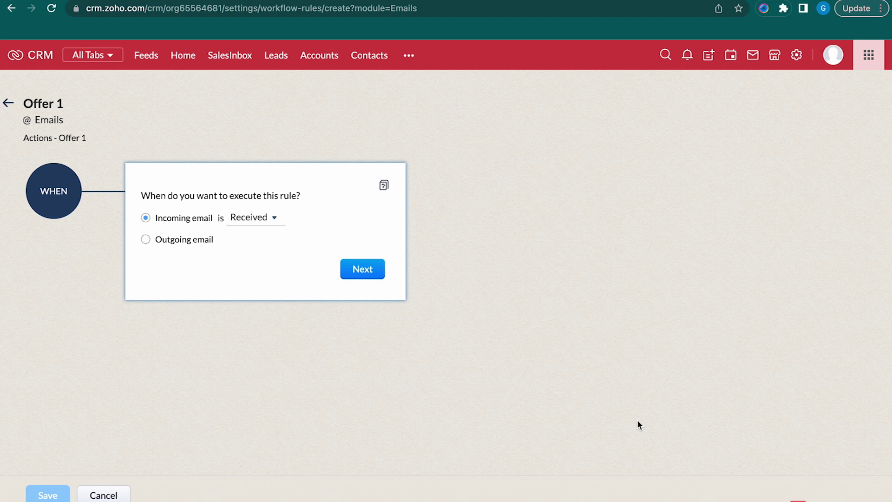
Trigger the rule when an outgoing email stays Opened and Unreplied for 2 Day(s)
{"action": "left_click", "coordinate": [204, 241]}
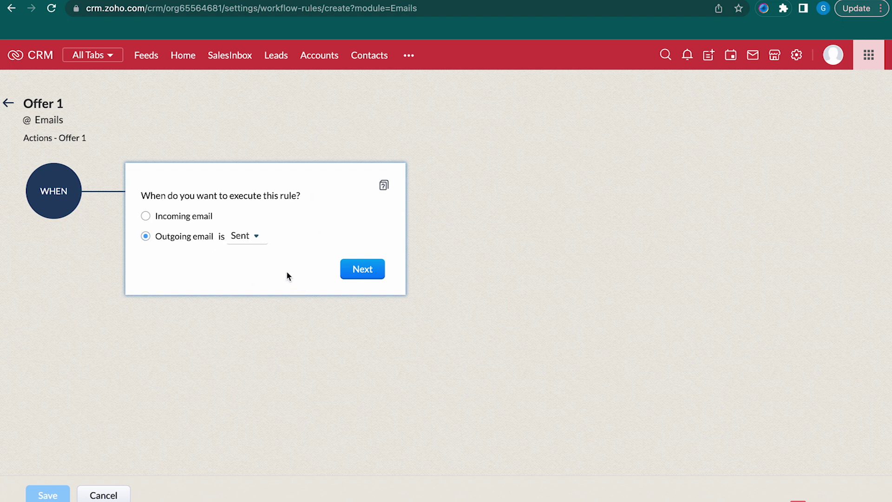
{"action": "left_click", "coordinate": [250, 240]}
{"action": "left_click", "coordinate": [322, 333]}
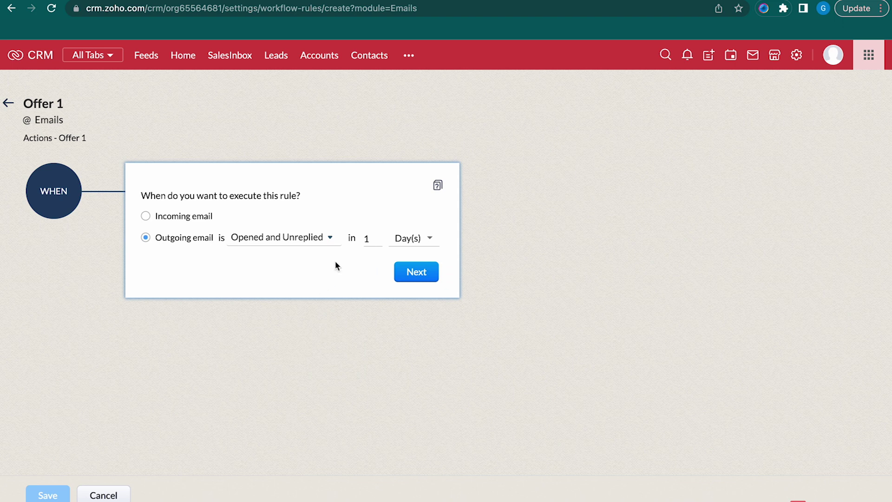
{"action": "key", "text": "BackSpace"}
{"action": "type", "text": "2"}
{"action": "left_click", "coordinate": [424, 272]}
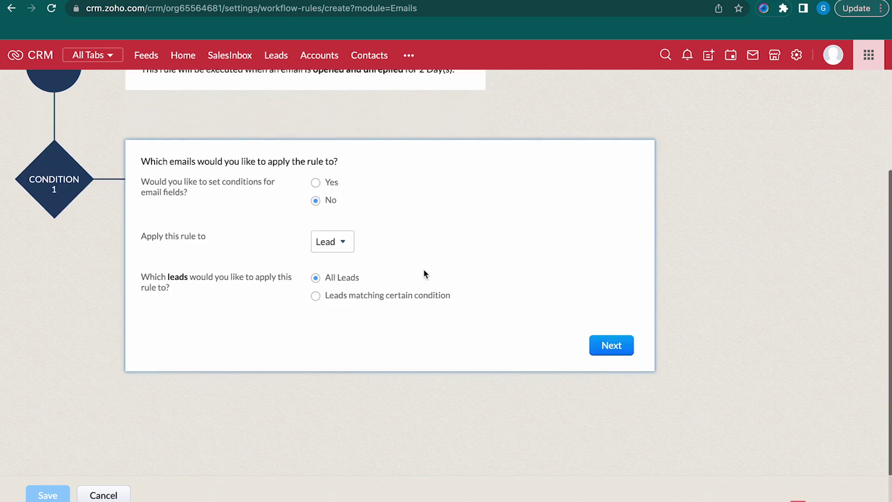
{"action": "scroll", "coordinate": [743, 179], "scroll_direction": "up", "scroll_amount": 5}
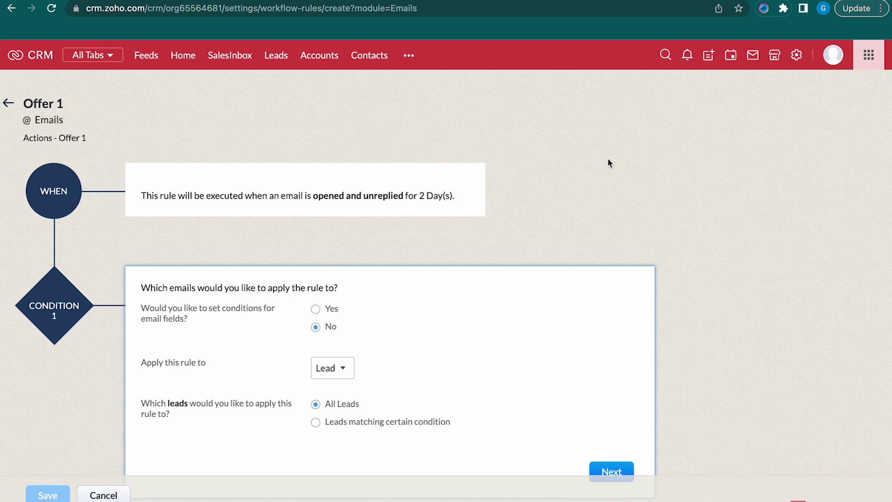
{"action": "scroll", "coordinate": [608, 159], "scroll_direction": "down", "scroll_amount": 3}
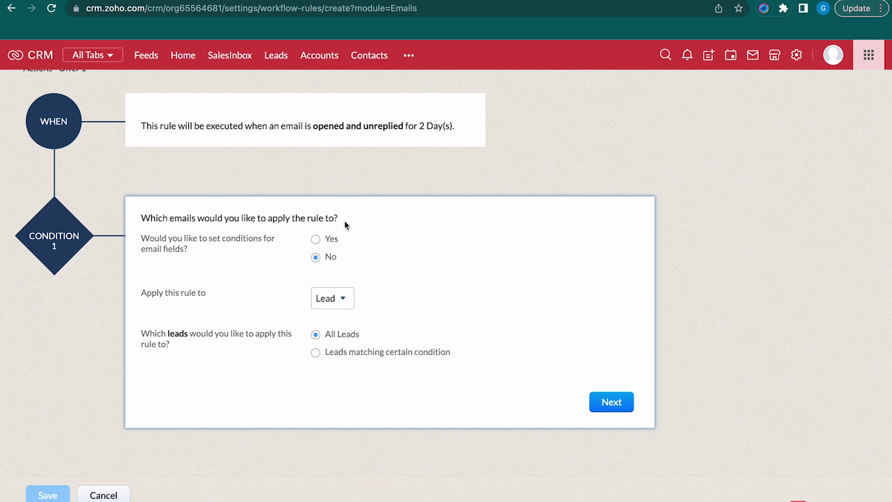
Add a condition matching all emails whose Subject contains 'Offer'
{"action": "left_click", "coordinate": [316, 239]}
{"action": "left_click", "coordinate": [477, 289]}
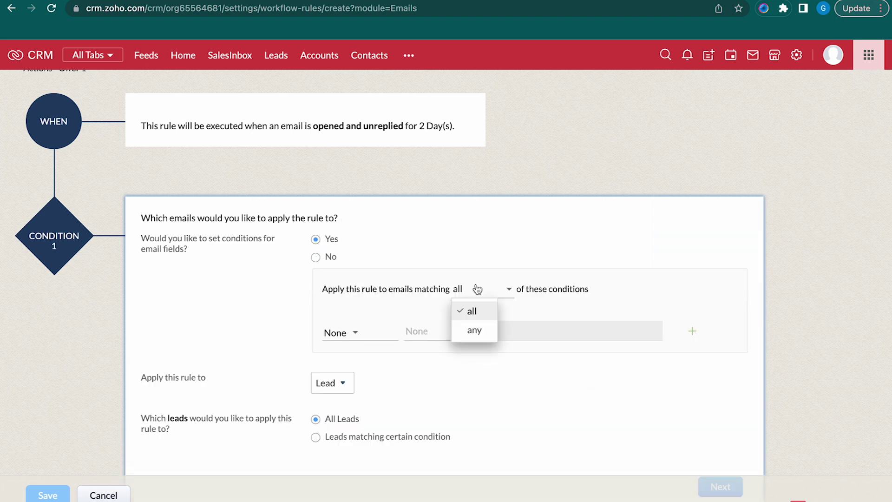
{"action": "left_click", "coordinate": [473, 313]}
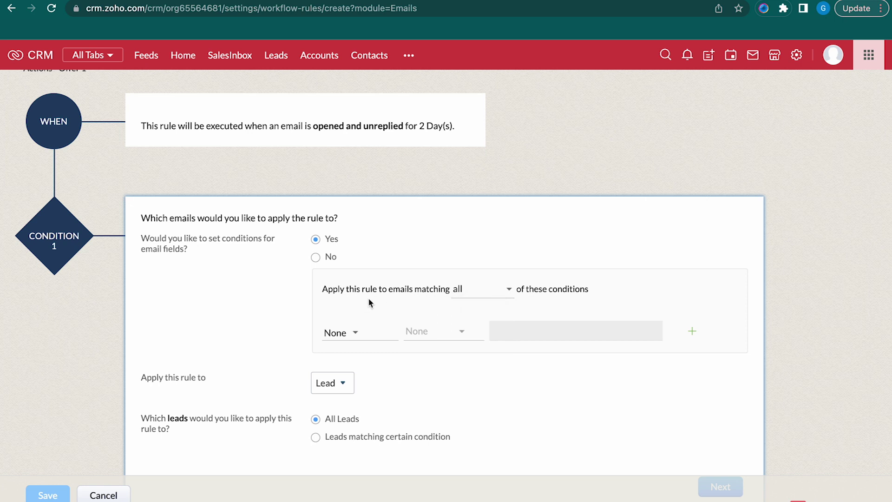
{"action": "left_click", "coordinate": [340, 333]}
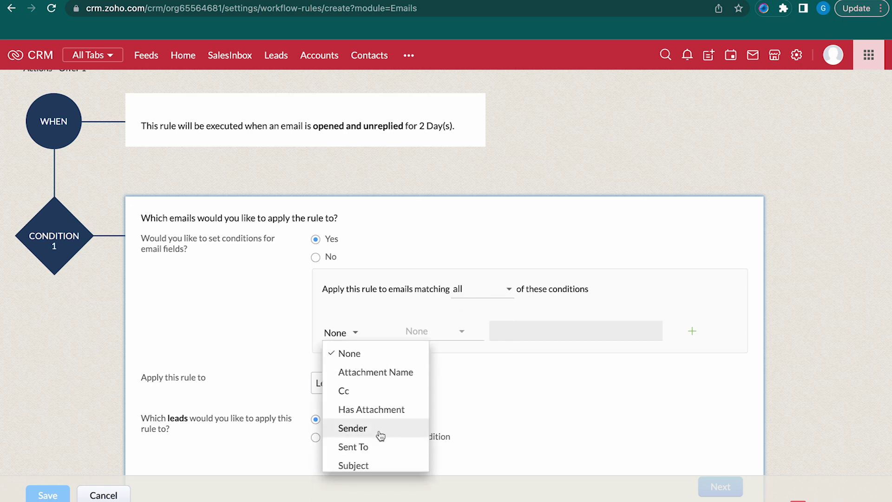
{"action": "left_click", "coordinate": [362, 465]}
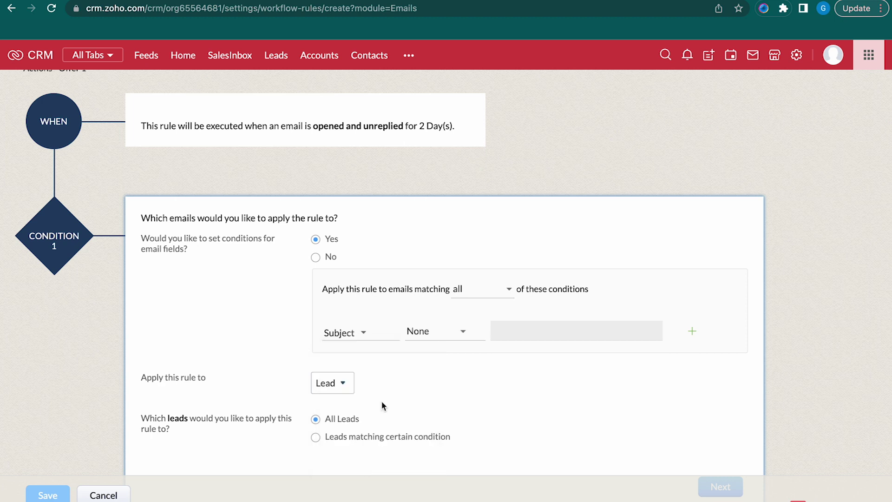
{"action": "left_click", "coordinate": [442, 332]}
{"action": "left_click", "coordinate": [454, 410]}
{"action": "left_click", "coordinate": [529, 325]}
{"action": "type", "text": "Offer"}
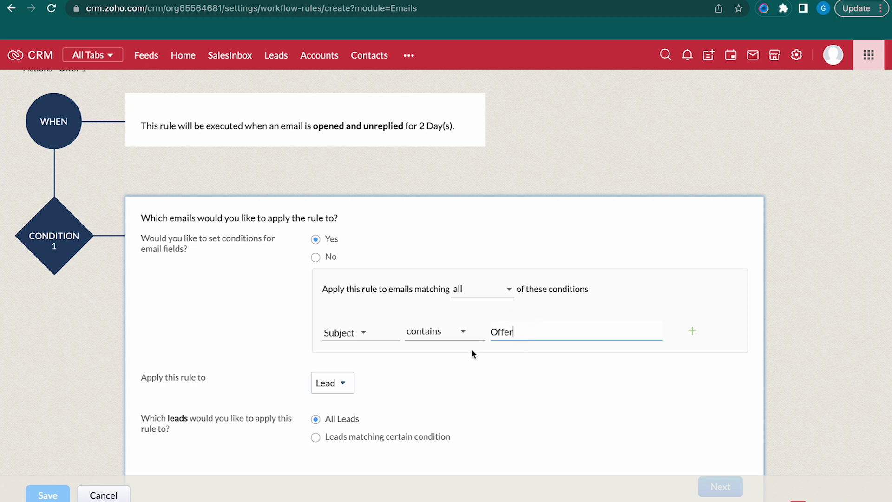
Keep the rule applying to Lead records, All Leads
{"action": "mouse_move", "coordinate": [341, 143]}
{"action": "left_click", "coordinate": [334, 381]}
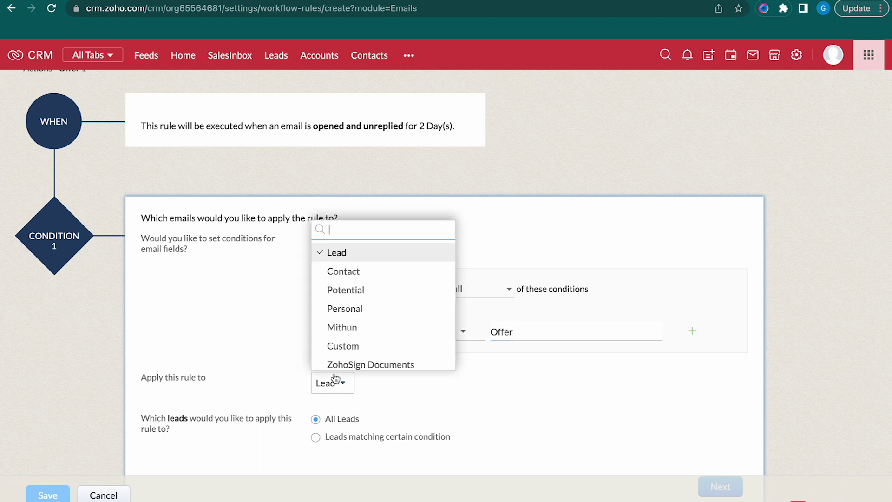
{"action": "left_click", "coordinate": [361, 258]}
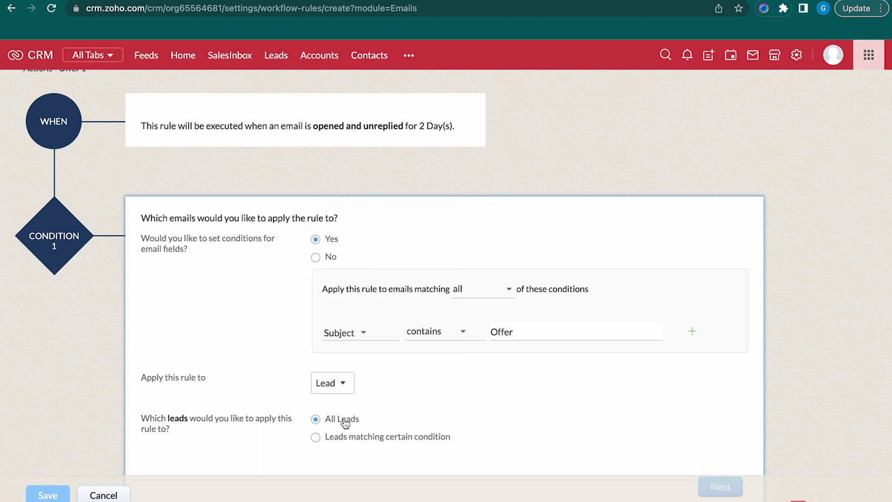
{"action": "scroll", "coordinate": [343, 420], "scroll_direction": "down", "scroll_amount": 2}
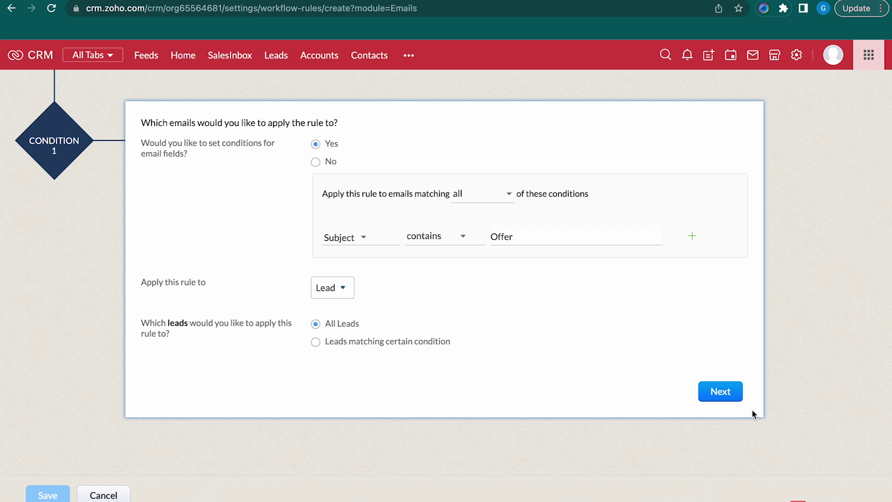
Add an instant email notification using the first New Deal Alerts notification
{"action": "left_click", "coordinate": [724, 393]}
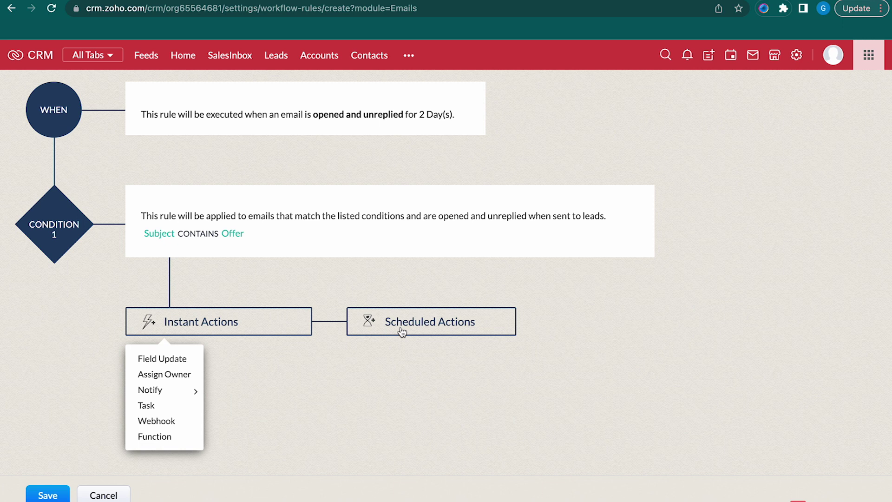
{"action": "left_click", "coordinate": [238, 323]}
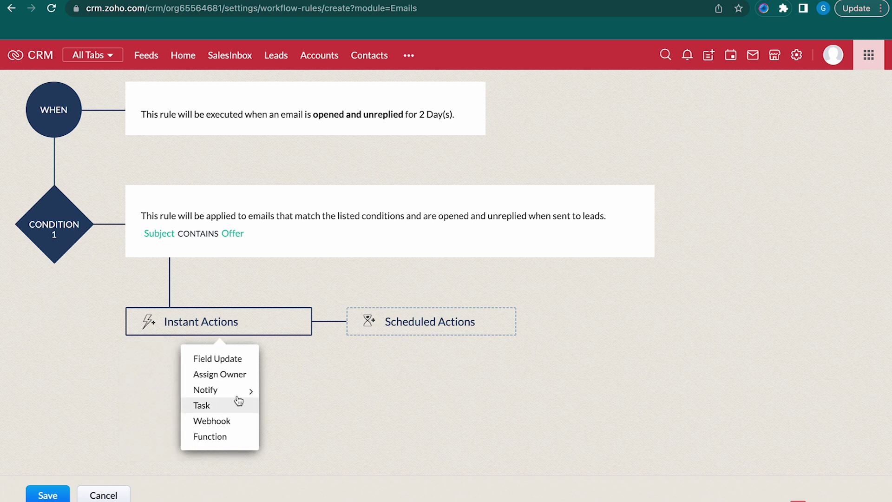
{"action": "mouse_move", "coordinate": [239, 397]}
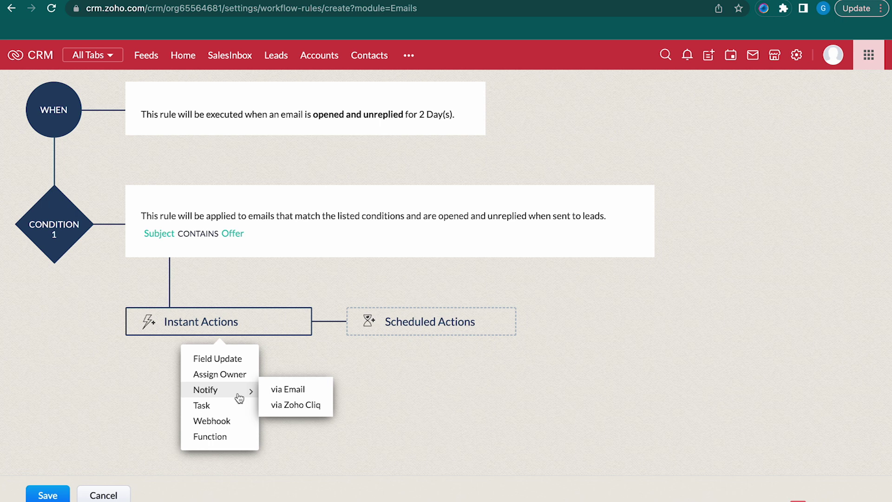
{"action": "left_click", "coordinate": [283, 392]}
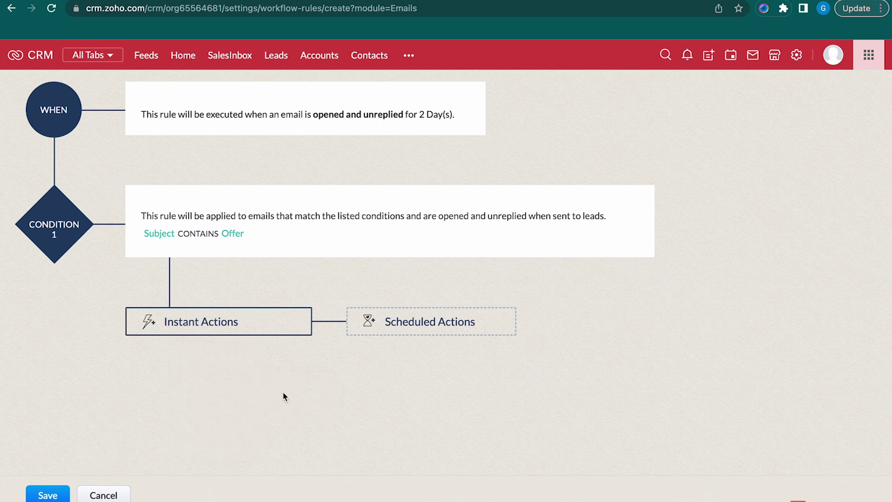
{"action": "scroll", "coordinate": [335, 227], "scroll_direction": "down", "scroll_amount": 1}
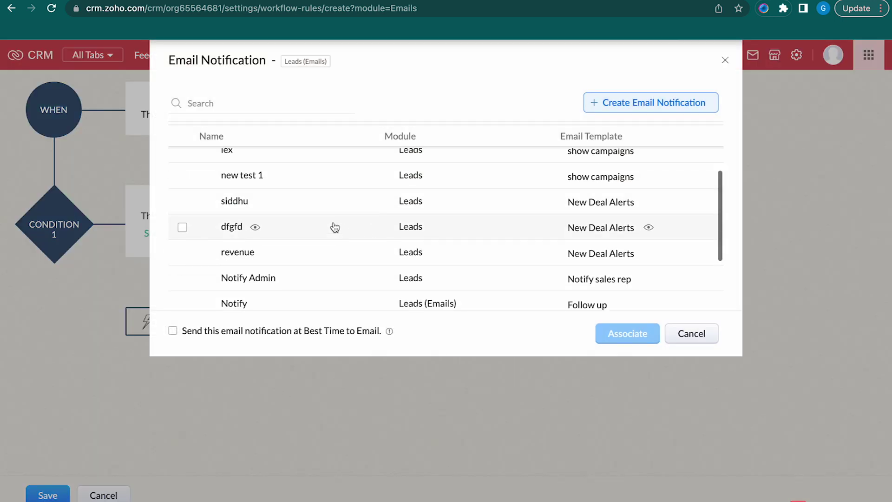
{"action": "left_click", "coordinate": [318, 207]}
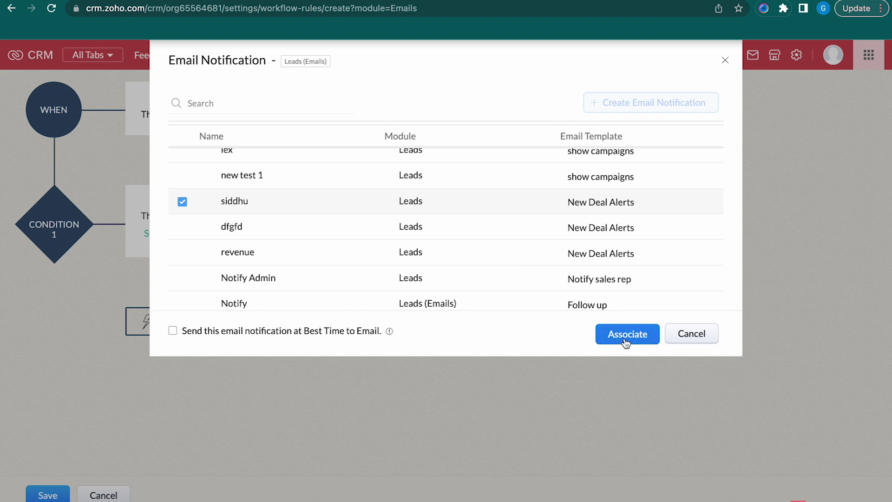
{"action": "left_click", "coordinate": [625, 342]}
{"action": "left_click", "coordinate": [436, 327]}
Schedule the New Deal Alerts email notification for 2 Day(s) after the trigger
{"action": "type", "text": "2"}
{"action": "left_click", "coordinate": [504, 349]}
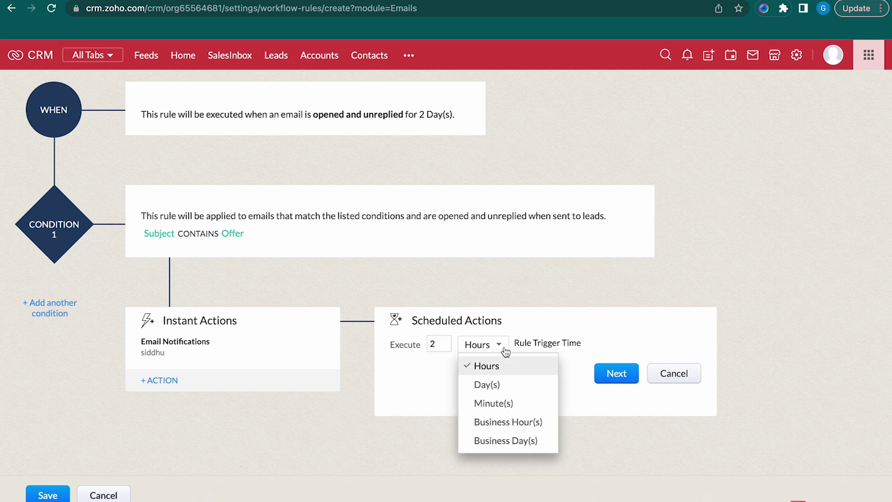
{"action": "left_click", "coordinate": [511, 383]}
{"action": "left_click", "coordinate": [613, 370]}
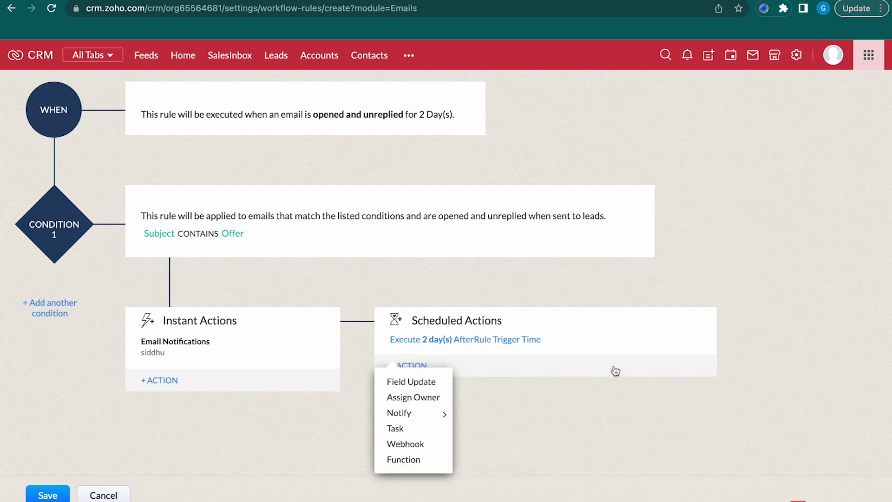
{"action": "mouse_move", "coordinate": [408, 412]}
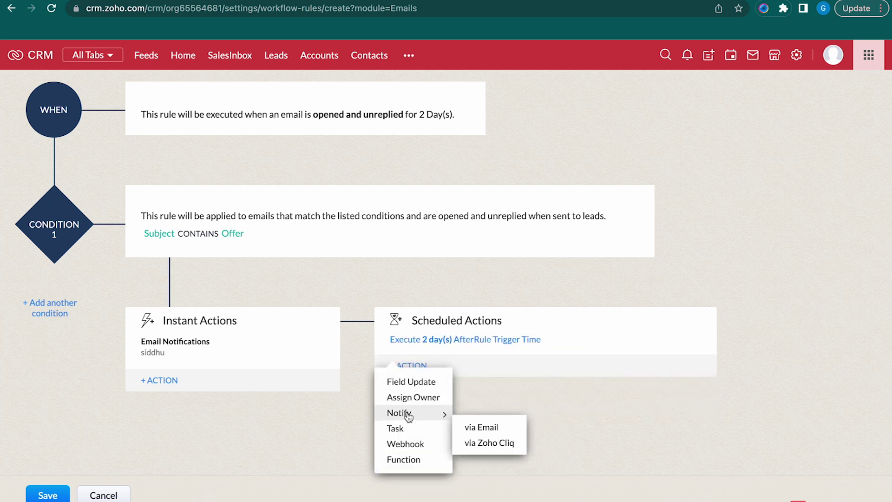
{"action": "left_click", "coordinate": [496, 429]}
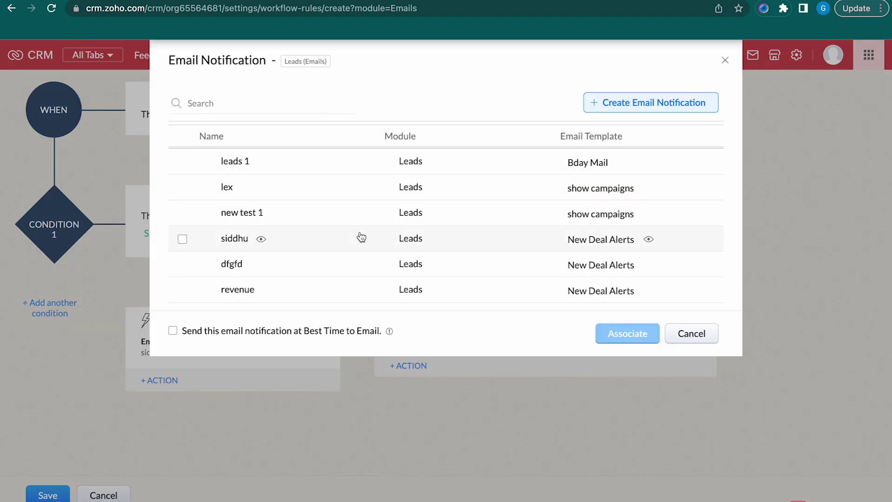
{"action": "left_click", "coordinate": [362, 236]}
{"action": "left_click", "coordinate": [624, 333]}
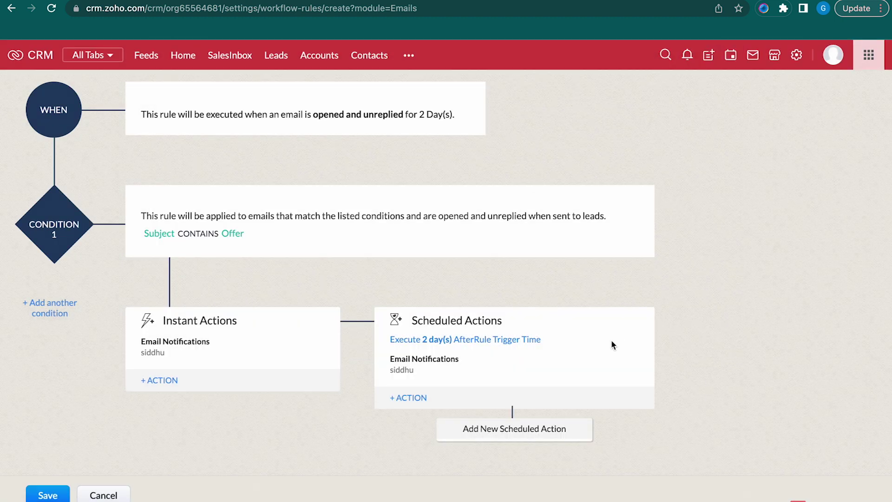
{"action": "left_click", "coordinate": [531, 430]}
Schedule another New Deal Alerts email notification for 8 Day(s) after the trigger
{"action": "left_click", "coordinate": [442, 338]}
{"action": "type", "text": "8"}
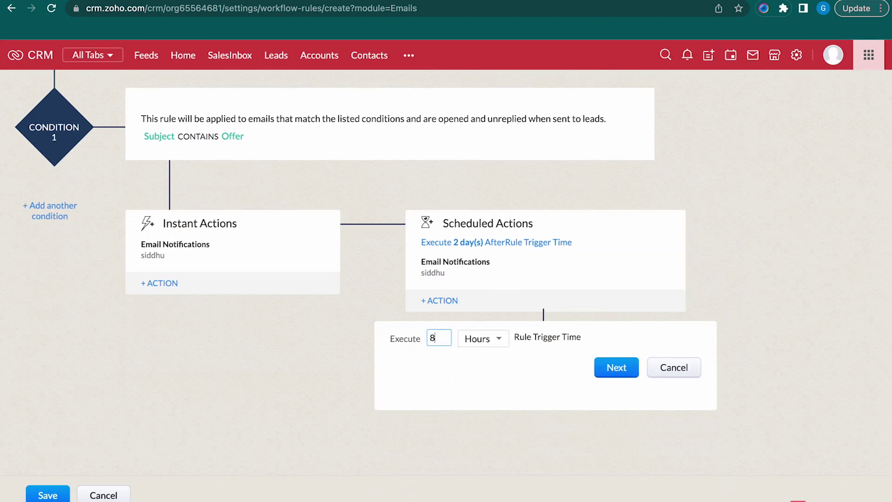
{"action": "left_click", "coordinate": [481, 338]}
{"action": "left_click", "coordinate": [508, 386]}
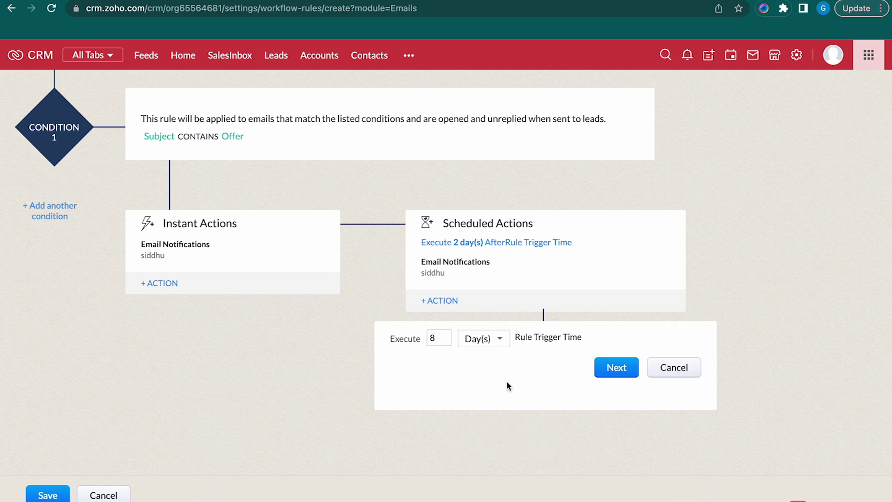
{"action": "left_click", "coordinate": [623, 372]}
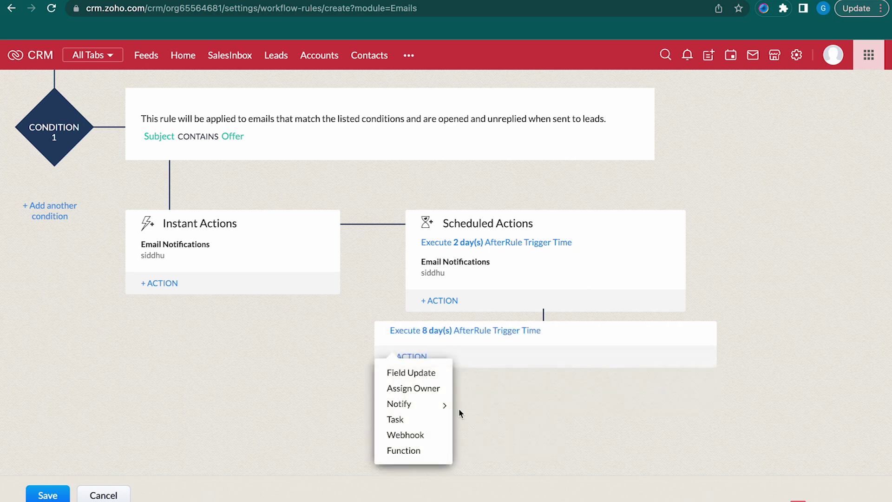
{"action": "mouse_move", "coordinate": [432, 412]}
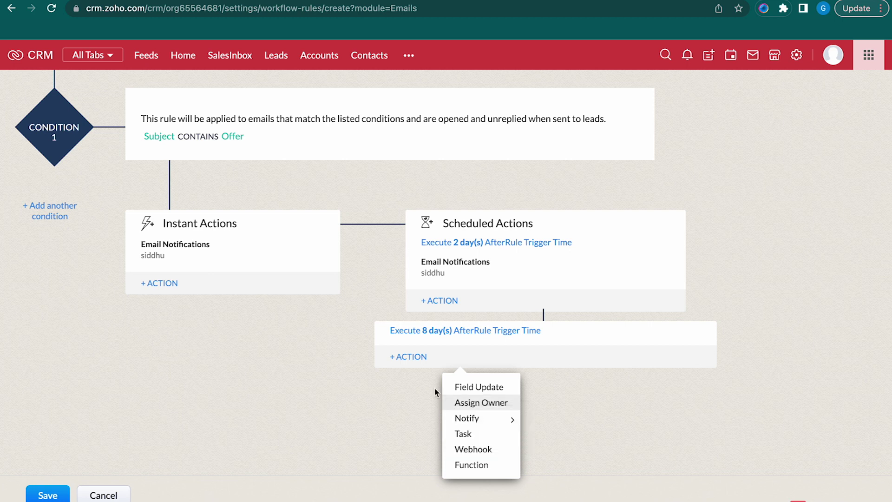
{"action": "left_click", "coordinate": [409, 358]}
{"action": "mouse_move", "coordinate": [430, 419]}
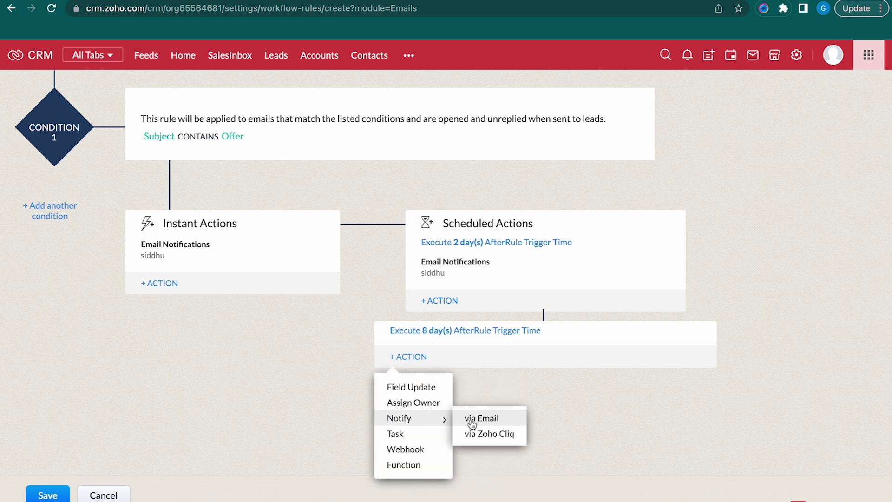
{"action": "left_click", "coordinate": [474, 419]}
{"action": "left_click", "coordinate": [407, 240]}
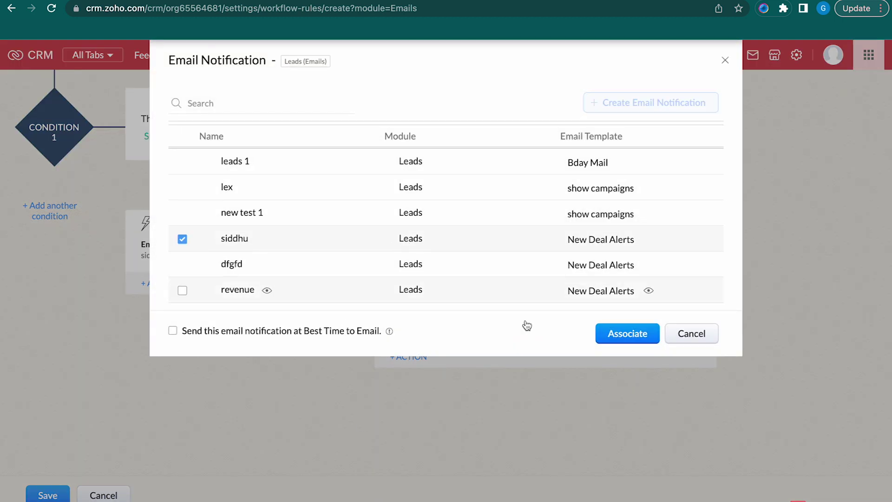
{"action": "left_click", "coordinate": [623, 334]}
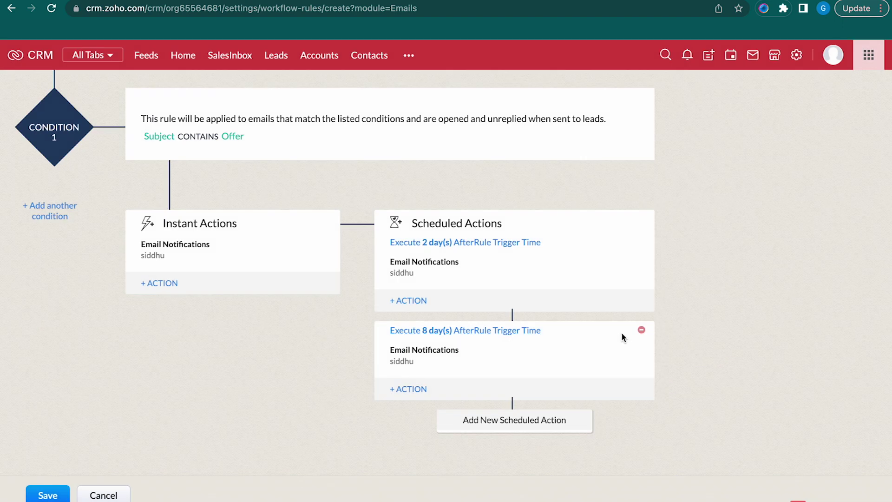
{"action": "scroll", "coordinate": [581, 346], "scroll_direction": "down", "scroll_amount": 2}
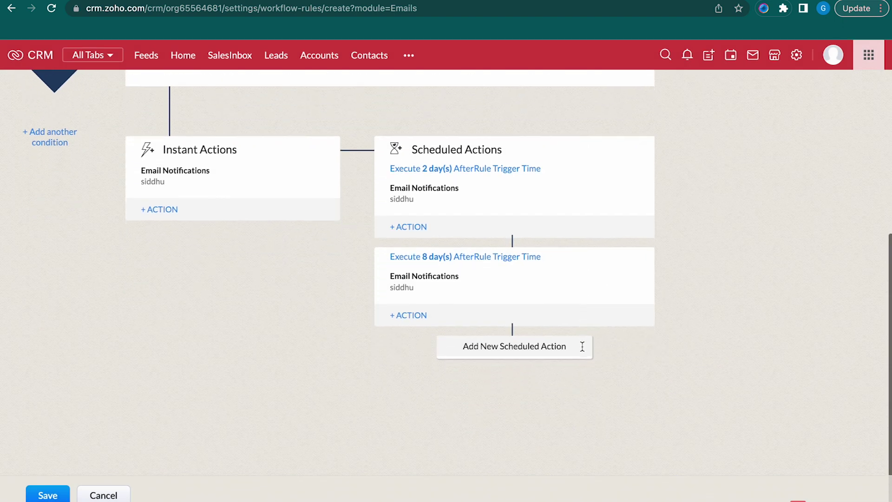
Schedule a third New Deal Alerts email notification for 10 Day(s) after the trigger
{"action": "left_click", "coordinate": [501, 348]}
{"action": "left_click", "coordinate": [445, 353]}
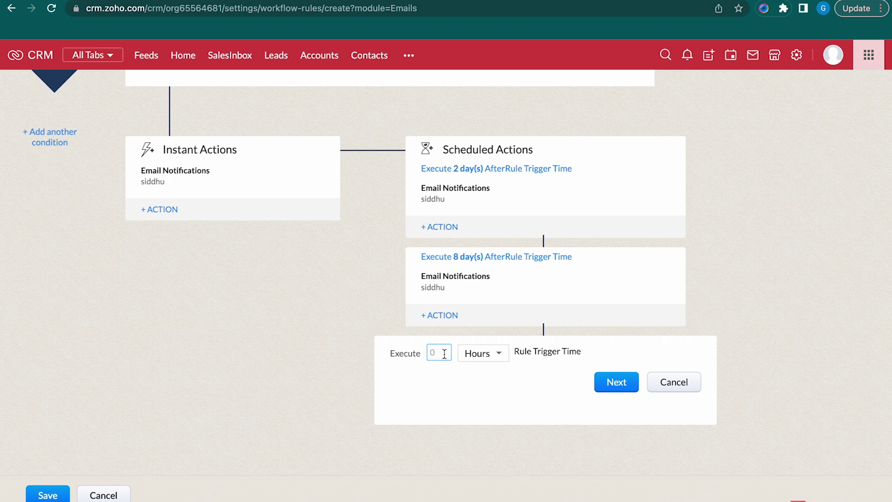
{"action": "type", "text": "10"}
{"action": "left_click", "coordinate": [487, 361]}
{"action": "left_click", "coordinate": [497, 394]}
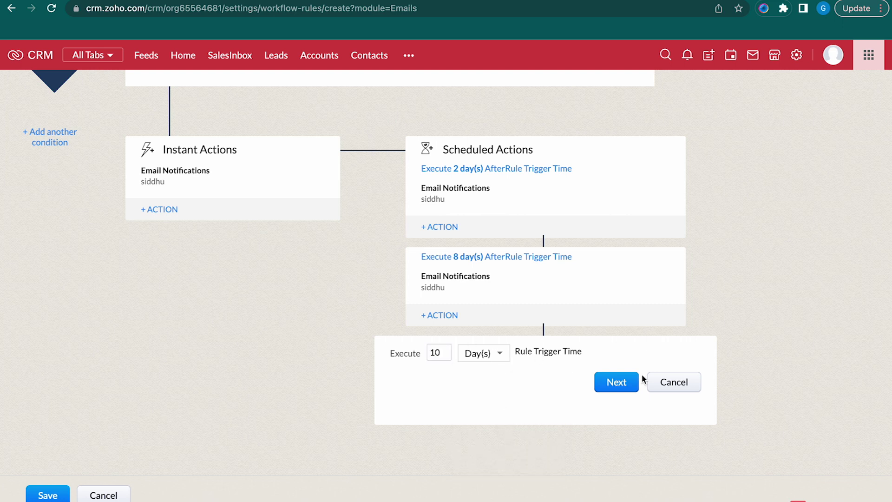
{"action": "left_click", "coordinate": [616, 381]}
{"action": "mouse_move", "coordinate": [409, 419]}
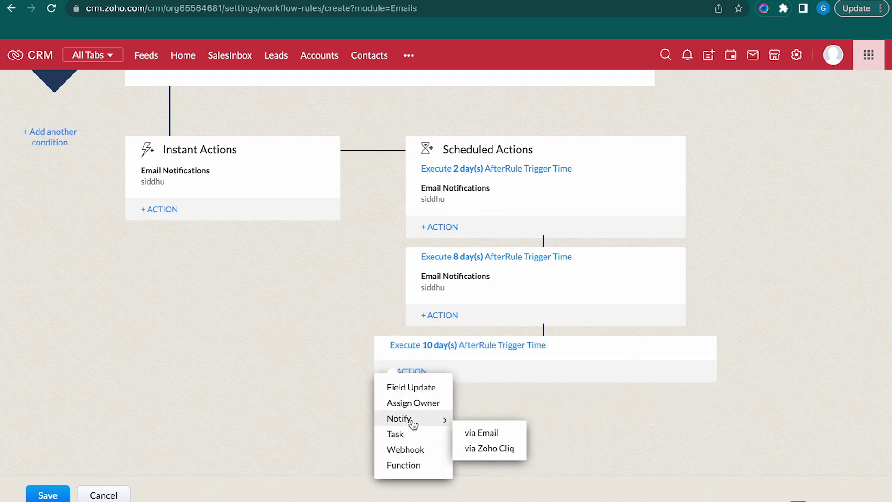
{"action": "left_click", "coordinate": [486, 432]}
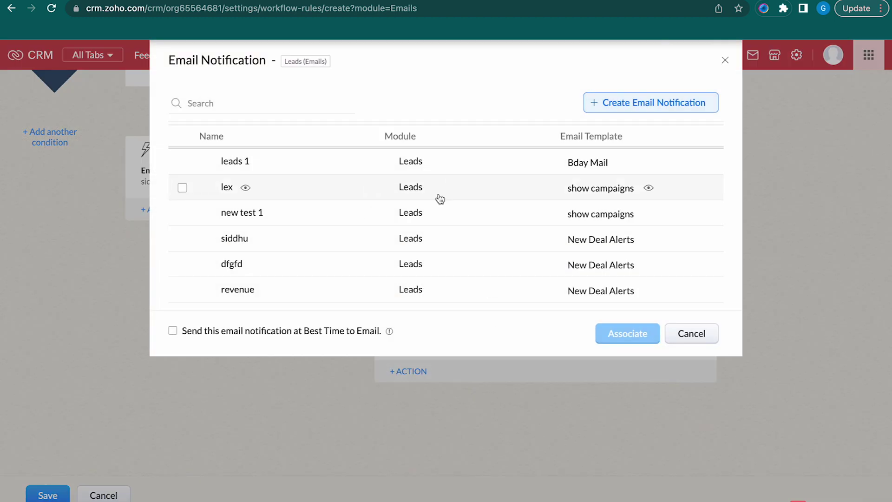
{"action": "left_click", "coordinate": [416, 238]}
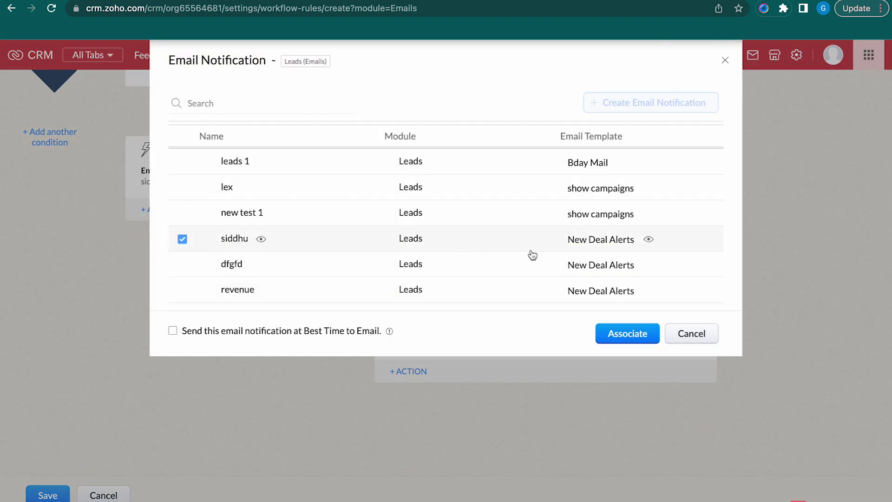
{"action": "left_click", "coordinate": [635, 335]}
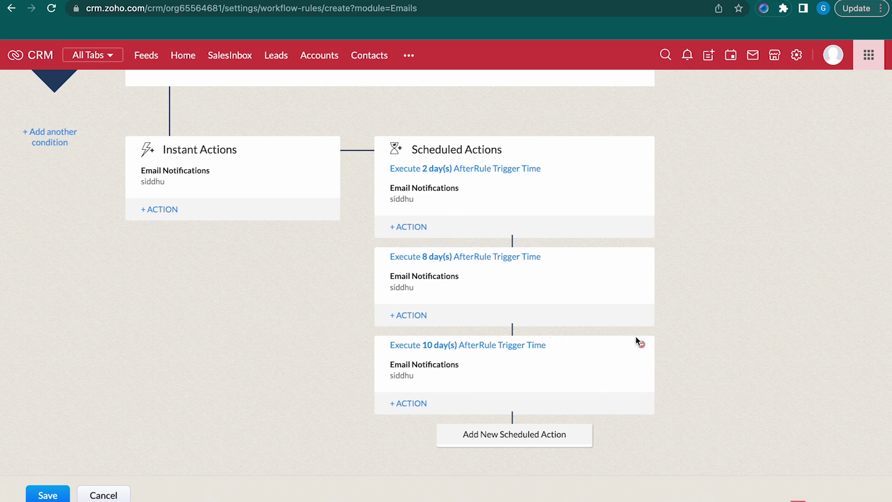
{"action": "scroll", "coordinate": [635, 336], "scroll_direction": "up", "scroll_amount": 5}
Review the rule's instant and 2, 8, 10-day actions, then save Offer 1
{"action": "scroll", "coordinate": [634, 336], "scroll_direction": "down", "scroll_amount": 6}
{"action": "scroll", "coordinate": [636, 341], "scroll_direction": "up", "scroll_amount": 1}
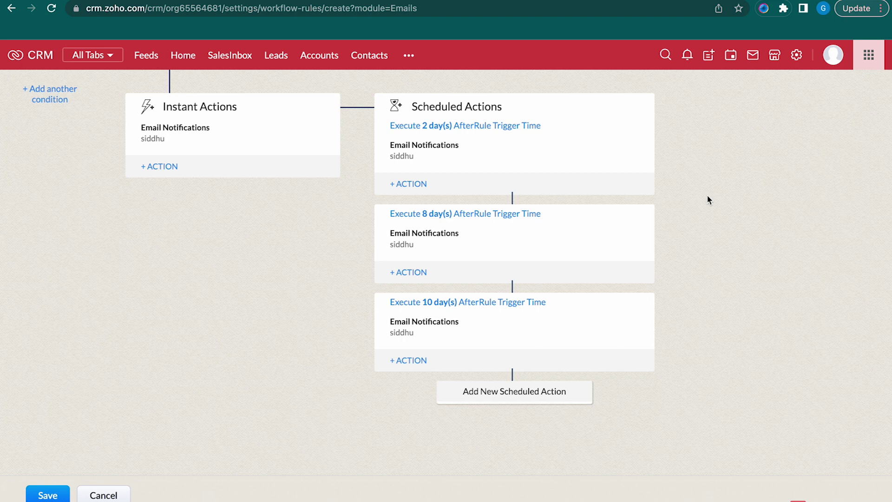
{"action": "scroll", "coordinate": [707, 196], "scroll_direction": "up", "scroll_amount": 6}
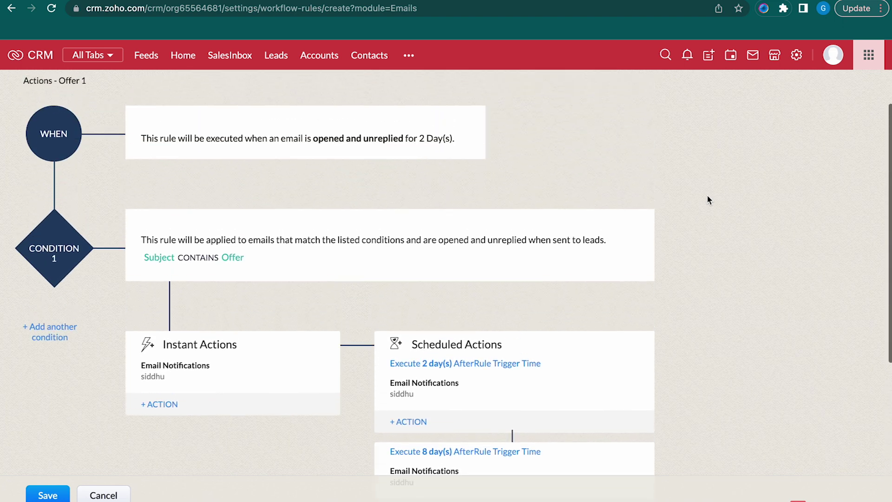
{"action": "scroll", "coordinate": [707, 196], "scroll_direction": "down", "scroll_amount": 7}
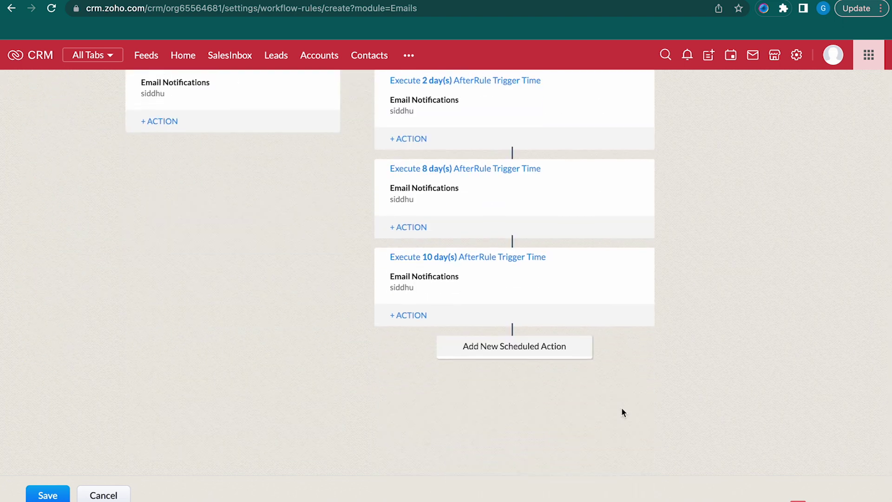
{"action": "left_click", "coordinate": [48, 495]}
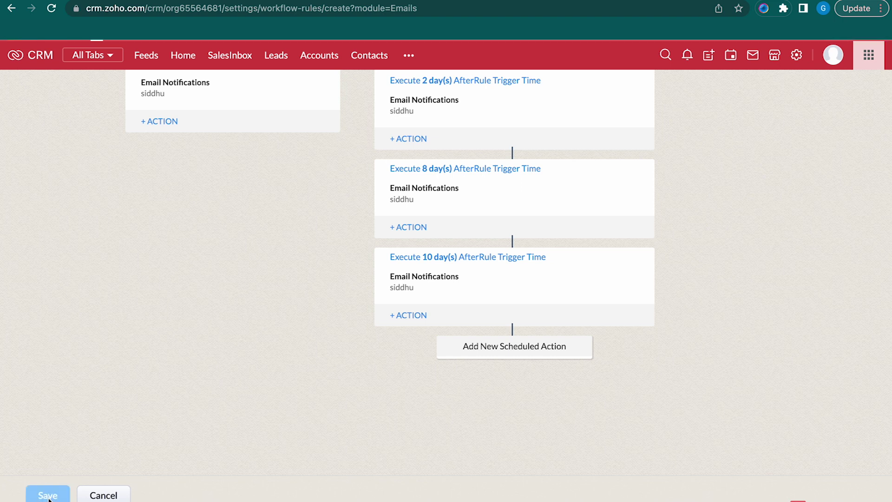
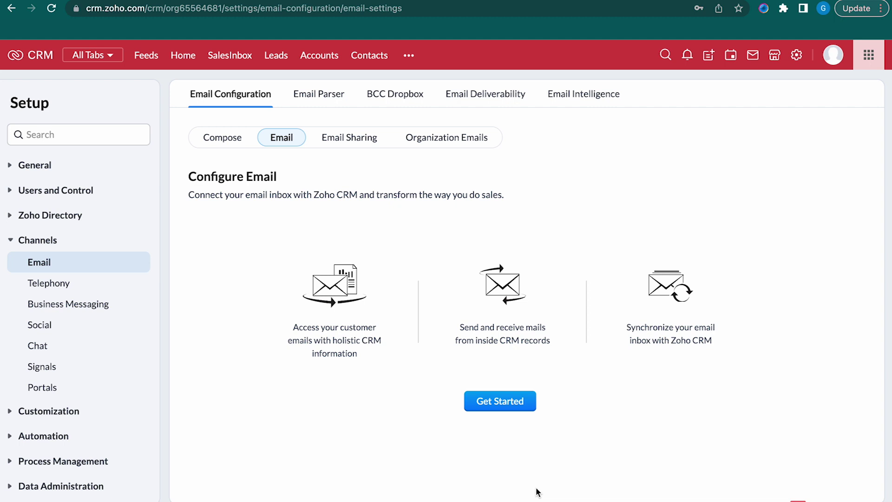
Connect Gmail via POP - OAuth Integration, signing into Google and allowing Zoho access
{"action": "left_click", "coordinate": [501, 407]}
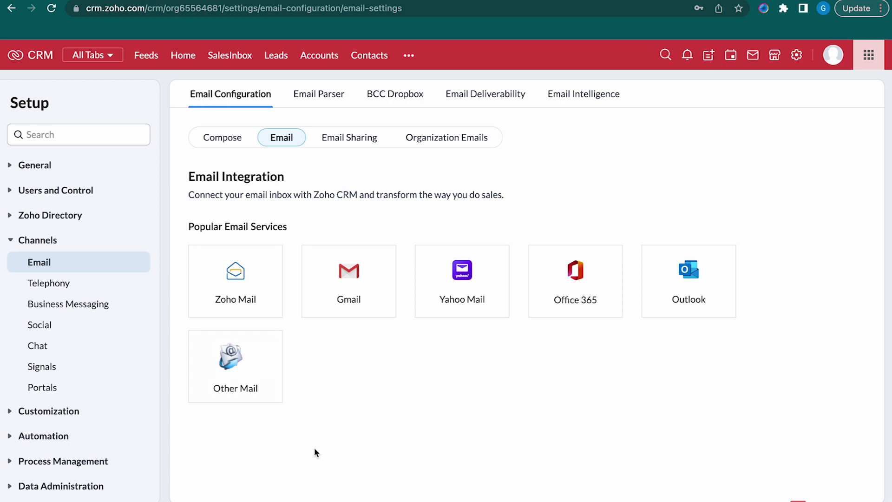
{"action": "left_click", "coordinate": [330, 311]}
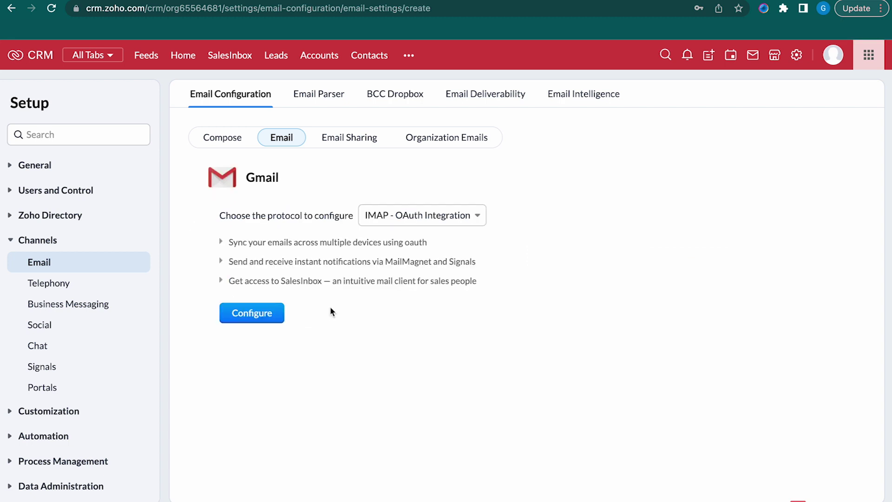
{"action": "left_click", "coordinate": [407, 218]}
{"action": "left_click", "coordinate": [440, 261]}
{"action": "left_click", "coordinate": [249, 314]}
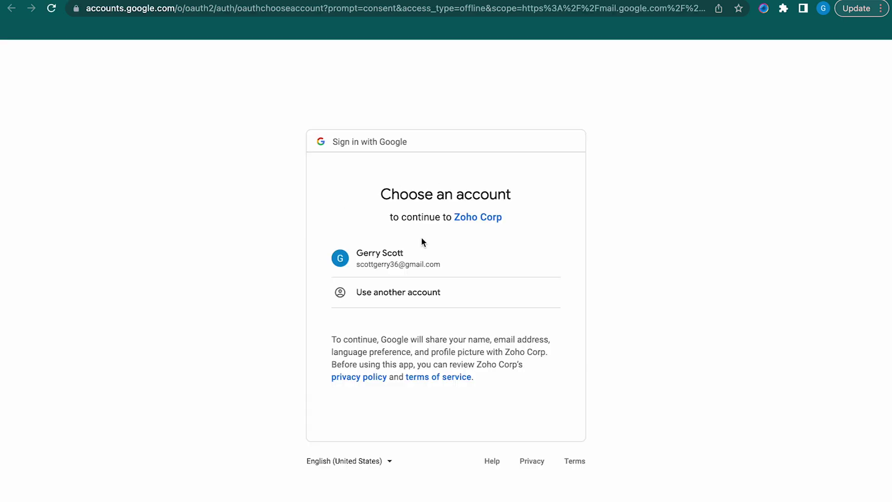
{"action": "left_click", "coordinate": [407, 272]}
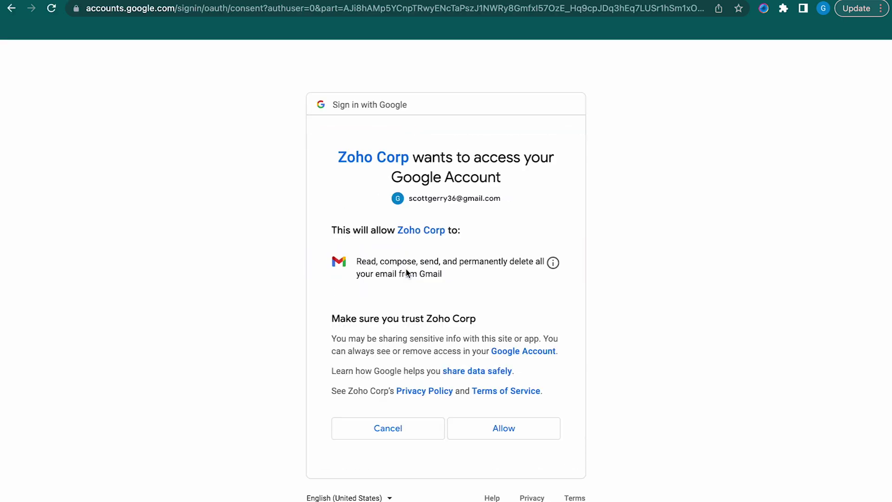
{"action": "left_click", "coordinate": [503, 428]}
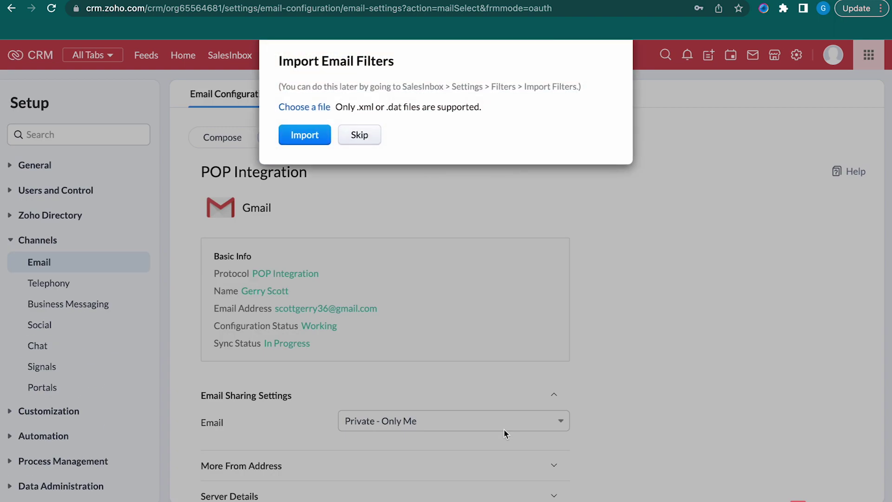
Skip the email filter import, save the POP integration settings, and return to Setup
{"action": "left_click", "coordinate": [358, 139]}
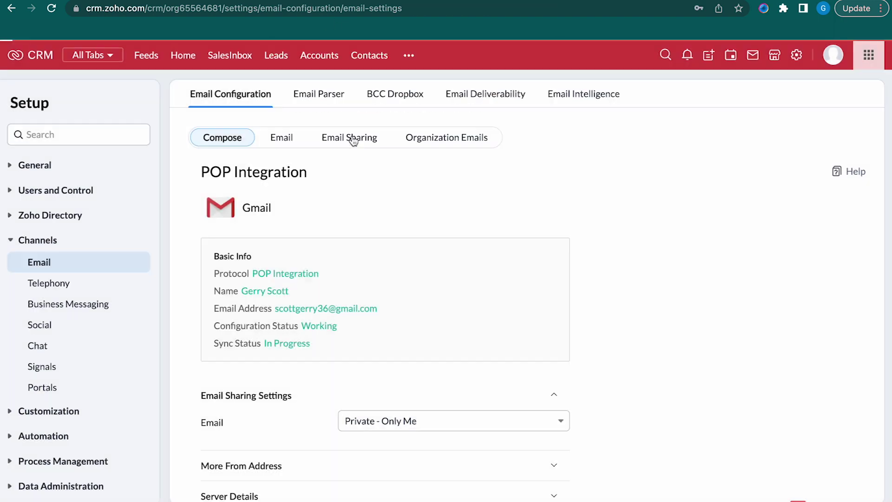
{"action": "scroll", "coordinate": [388, 385], "scroll_direction": "down", "scroll_amount": 3}
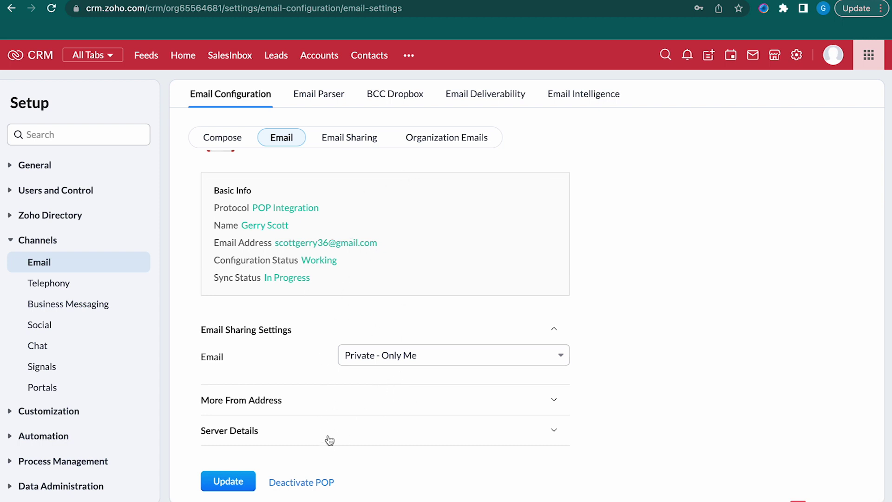
{"action": "scroll", "coordinate": [374, 281], "scroll_direction": "up", "scroll_amount": 1}
{"action": "scroll", "coordinate": [375, 281], "scroll_direction": "down", "scroll_amount": 1}
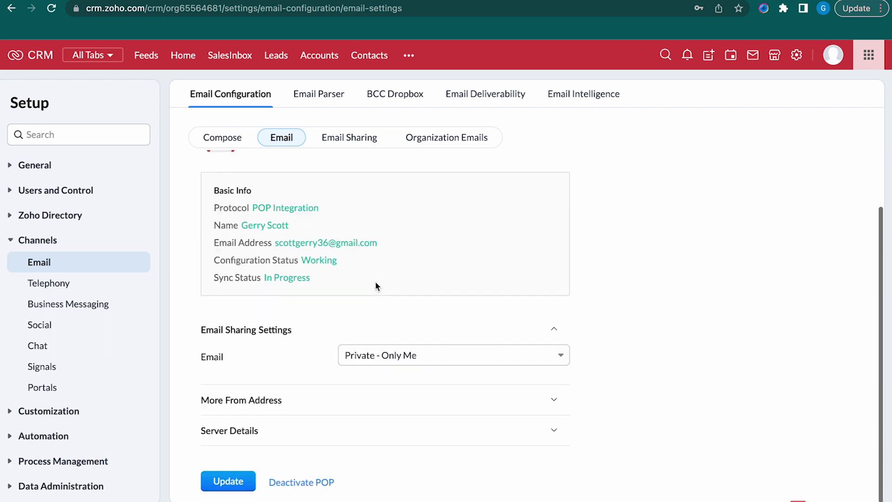
{"action": "left_click", "coordinate": [217, 486]}
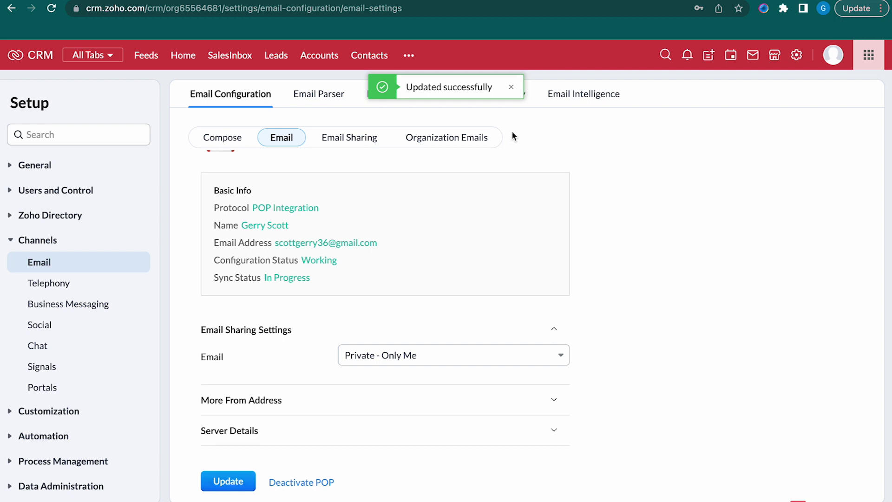
{"action": "left_click", "coordinate": [796, 55]}
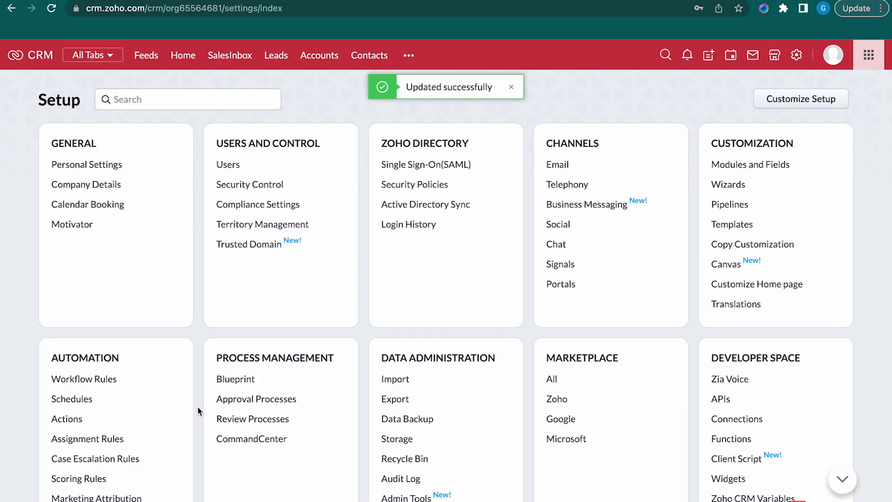
Review the Zia Email Intelligence toggles, including sentiment and emotion analysis
{"action": "scroll", "coordinate": [176, 446], "scroll_direction": "down", "scroll_amount": 6}
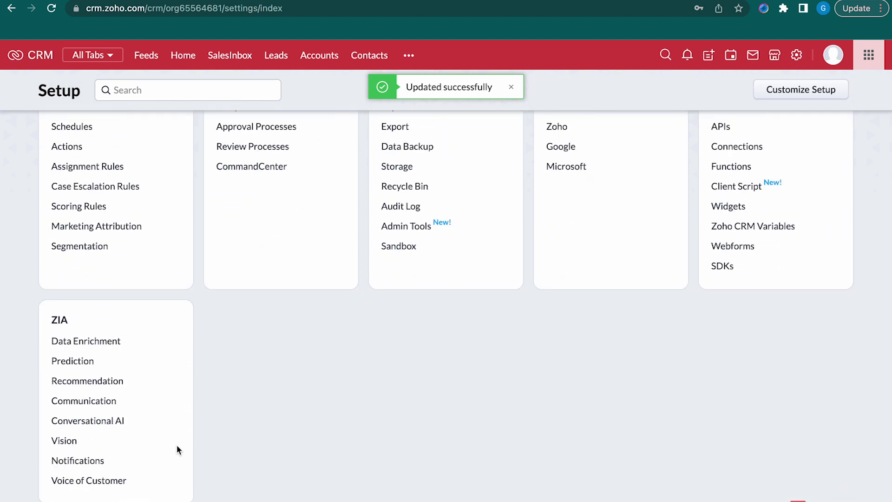
{"action": "left_click", "coordinate": [101, 403]}
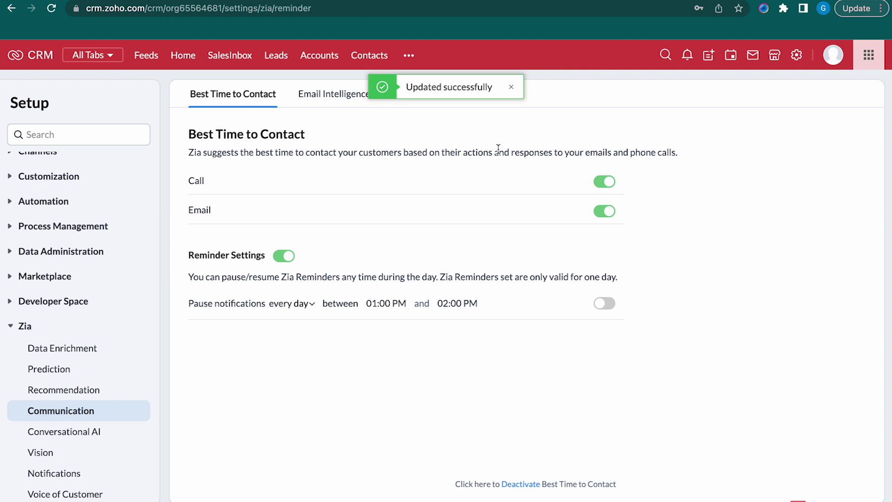
{"action": "left_click", "coordinate": [511, 87]}
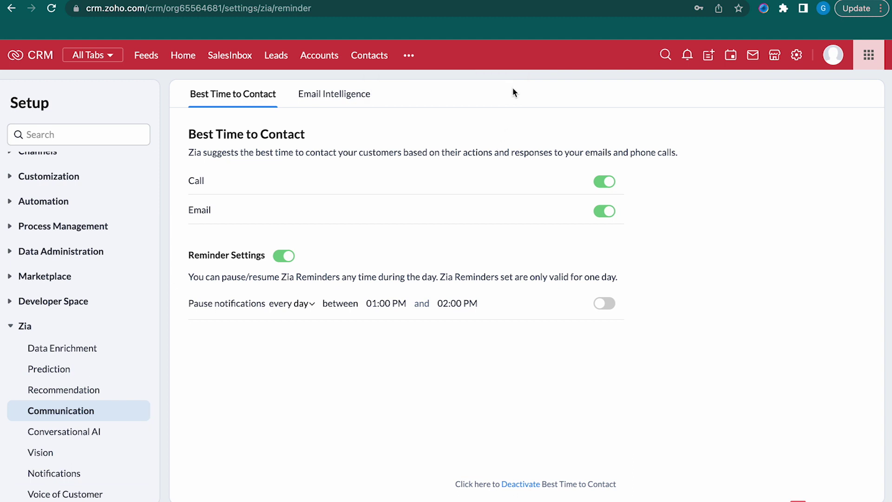
{"action": "left_click", "coordinate": [342, 96]}
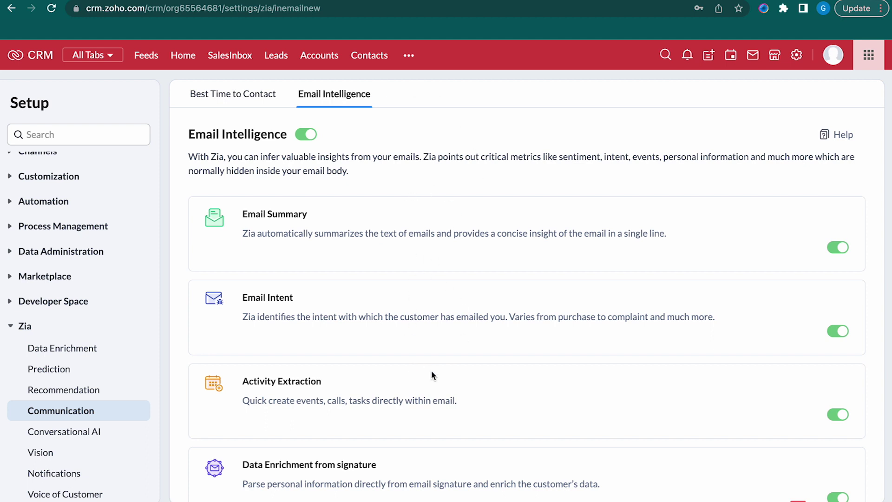
{"action": "scroll", "coordinate": [431, 376], "scroll_direction": "down", "scroll_amount": 6}
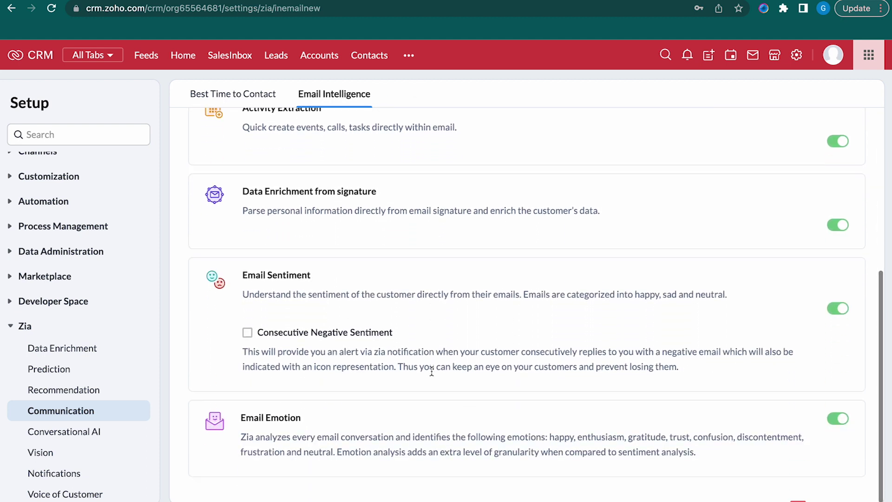
{"action": "scroll", "coordinate": [680, 285], "scroll_direction": "up", "scroll_amount": 6}
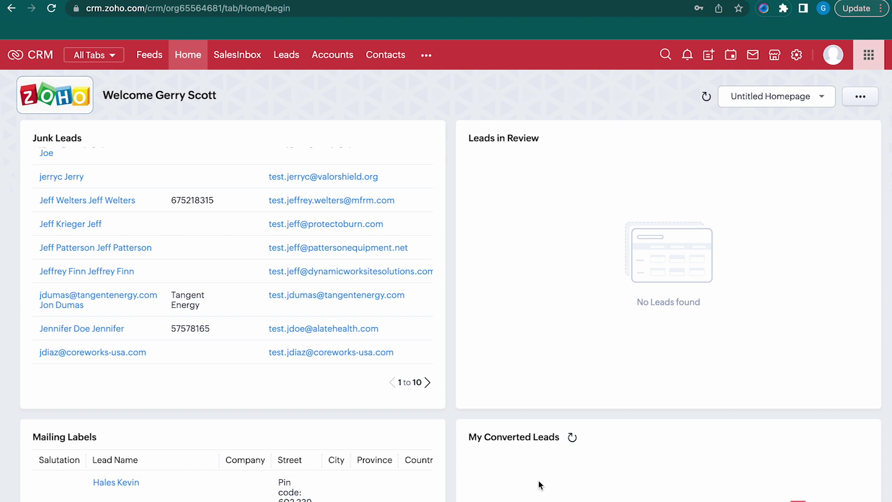
Go to the Email channel's inbox configuration settings in Setup
{"action": "left_click", "coordinate": [797, 55]}
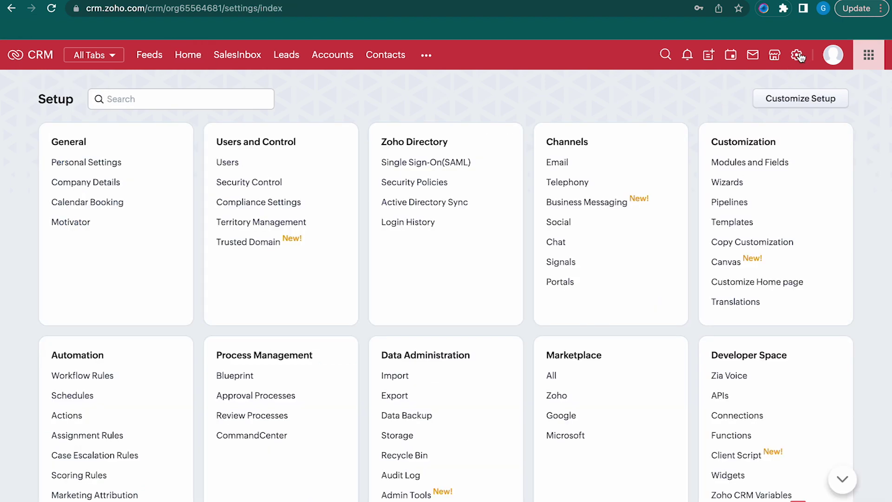
{"action": "left_click", "coordinate": [557, 164]}
{"action": "scroll", "coordinate": [558, 163], "scroll_direction": "down", "scroll_amount": 4}
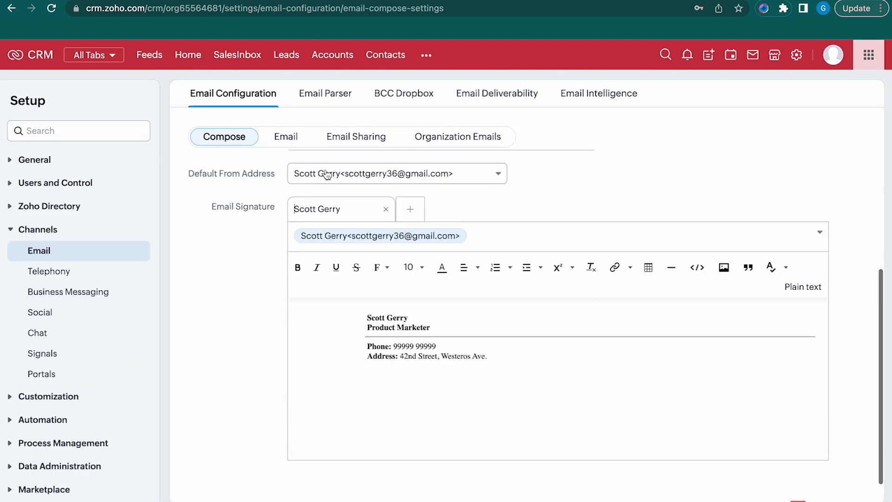
{"action": "left_click", "coordinate": [286, 136]}
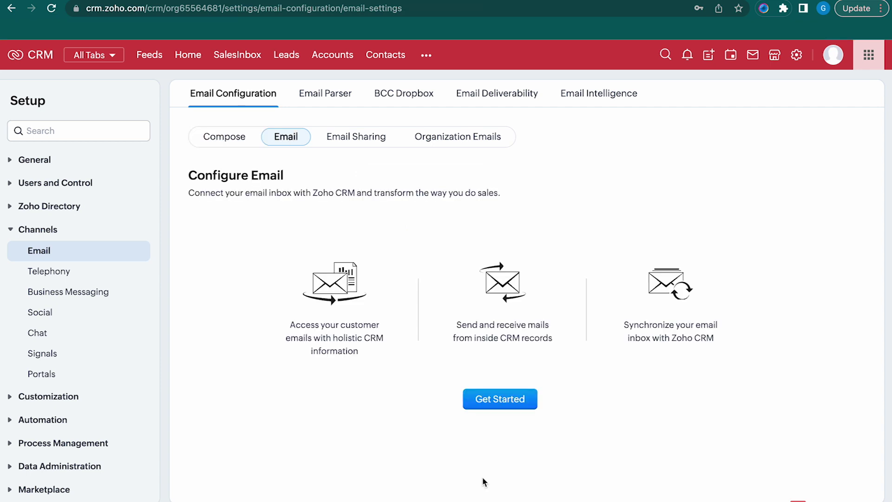
Reconnect Gmail over POP - OAuth Integration, allow Google access, and skip the filter import
{"action": "left_click", "coordinate": [492, 397]}
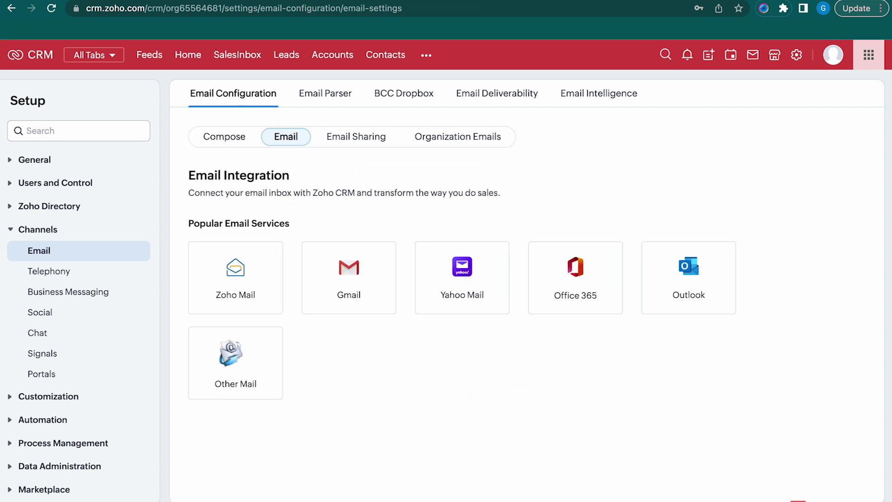
{"action": "left_click", "coordinate": [347, 281]}
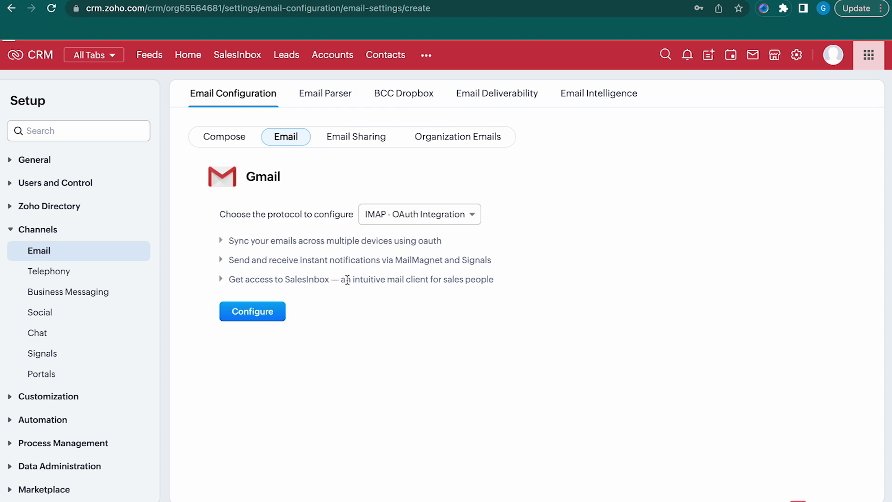
{"action": "left_click", "coordinate": [397, 217]}
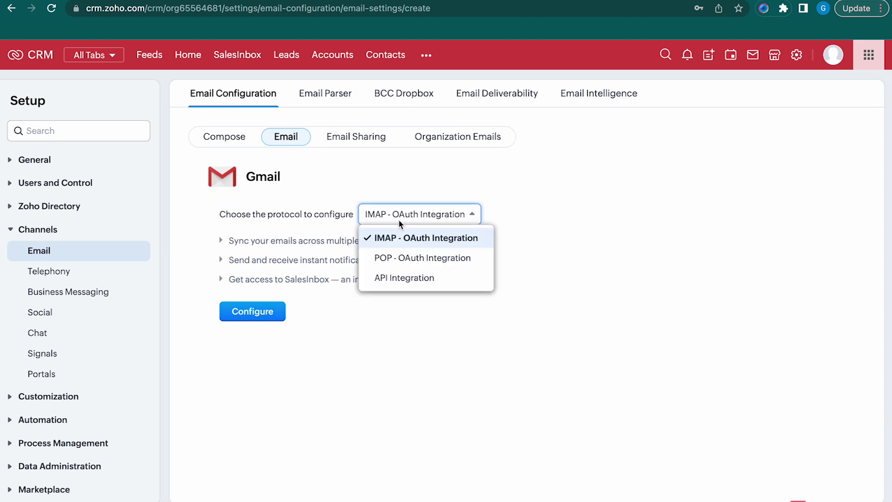
{"action": "left_click", "coordinate": [459, 263]}
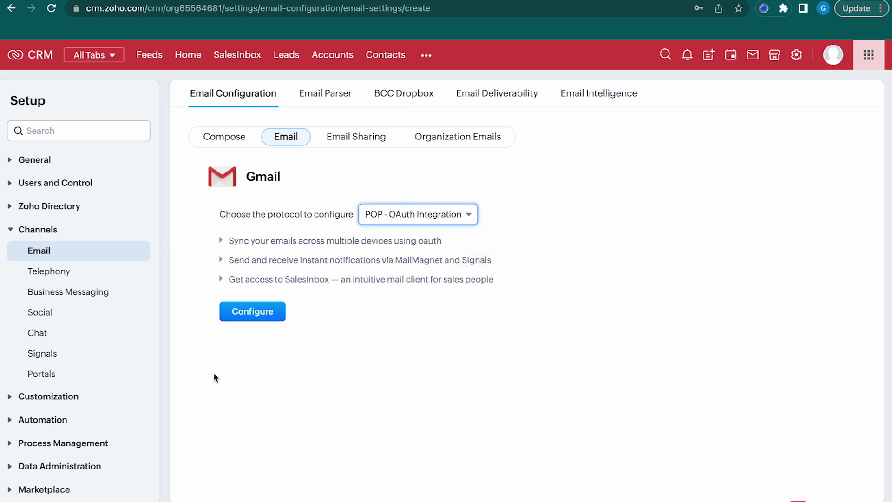
{"action": "left_click", "coordinate": [243, 317]}
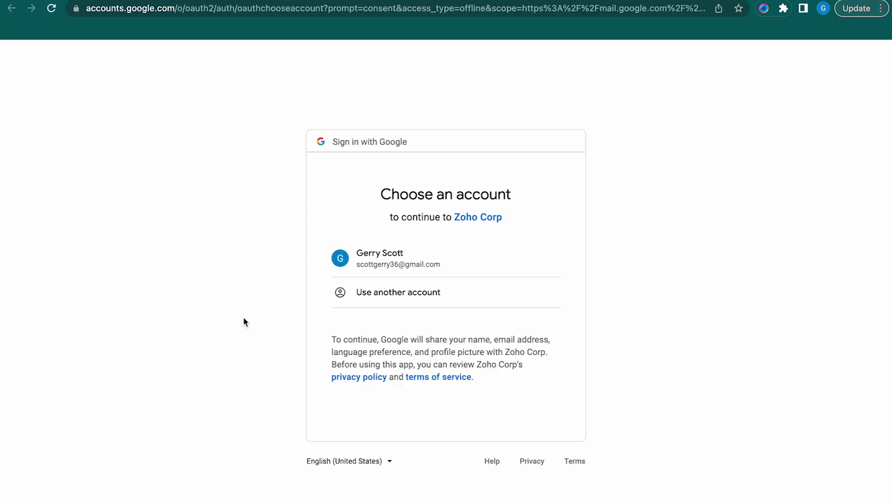
{"action": "left_click", "coordinate": [418, 263]}
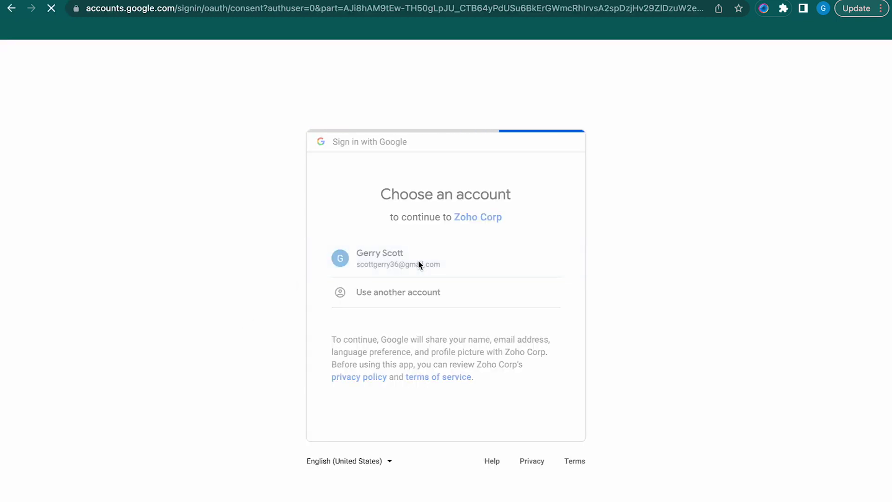
{"action": "left_click", "coordinate": [501, 425]}
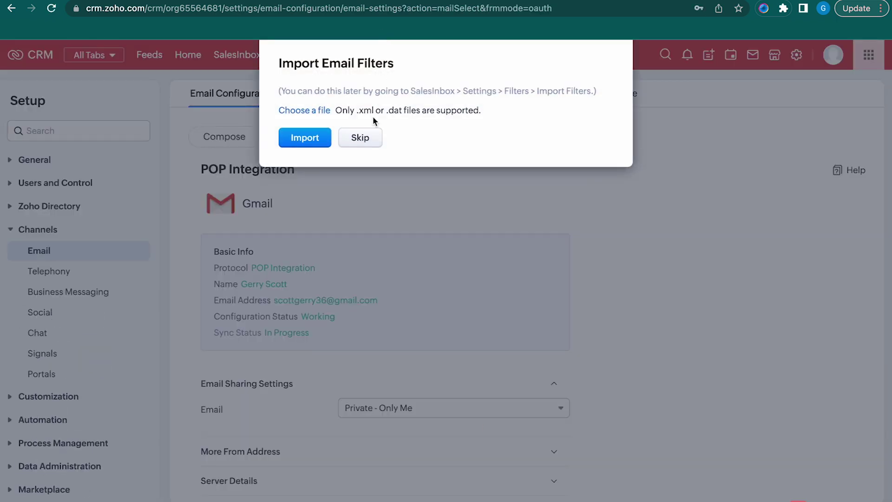
{"action": "left_click", "coordinate": [370, 142]}
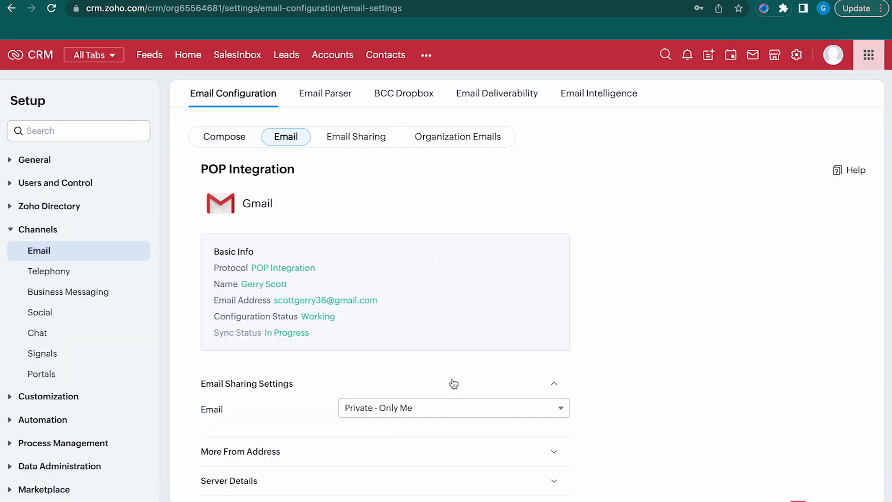
Save the Gmail POP integration settings, then open and reload SalesInbox to check the sync
{"action": "scroll", "coordinate": [440, 389], "scroll_direction": "down", "scroll_amount": 2}
{"action": "scroll", "coordinate": [408, 370], "scroll_direction": "up", "scroll_amount": 1}
{"action": "scroll", "coordinate": [461, 316], "scroll_direction": "down", "scroll_amount": 1}
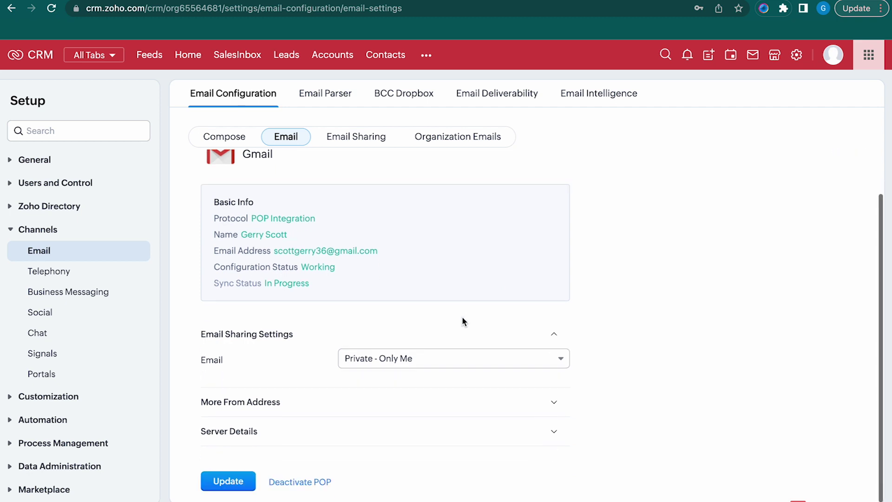
{"action": "left_click", "coordinate": [235, 484]}
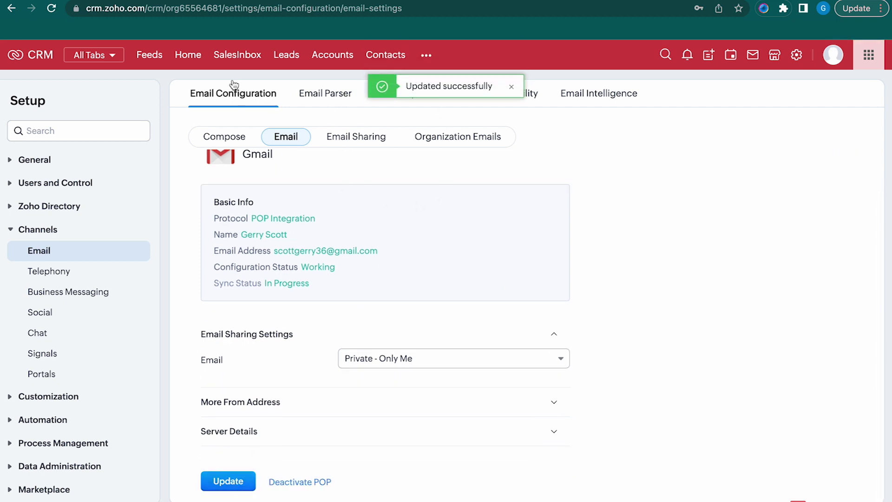
{"action": "left_click", "coordinate": [246, 55]}
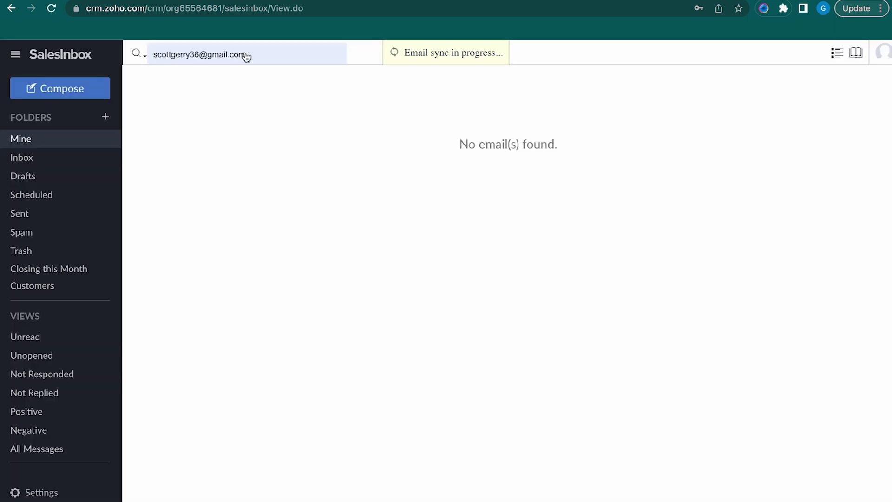
{"action": "left_click", "coordinate": [51, 8]}
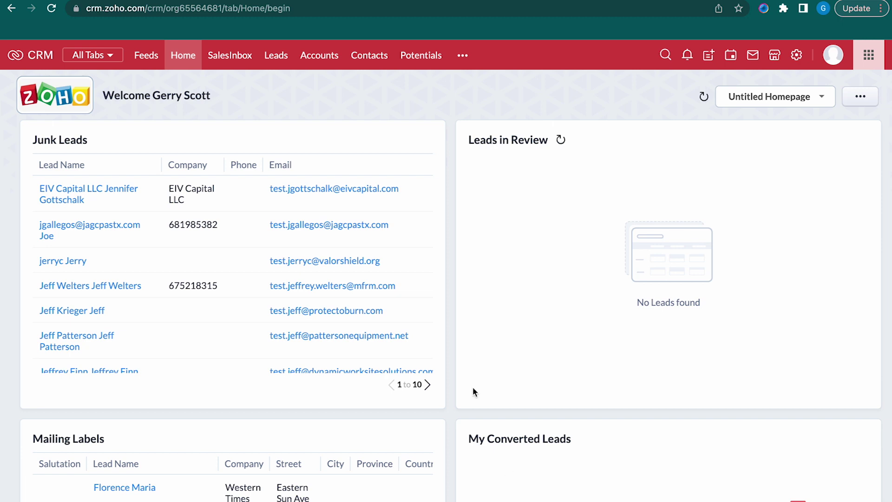
{"action": "left_click", "coordinate": [229, 56]}
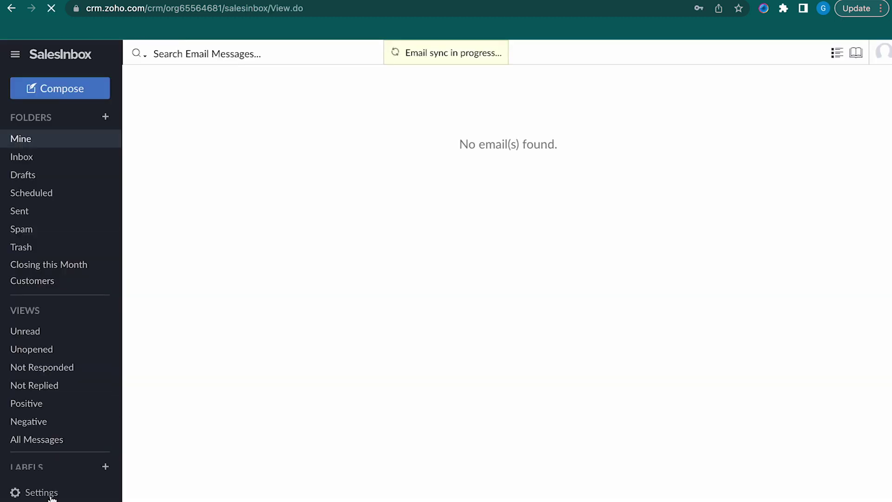
{"action": "left_click", "coordinate": [51, 495]}
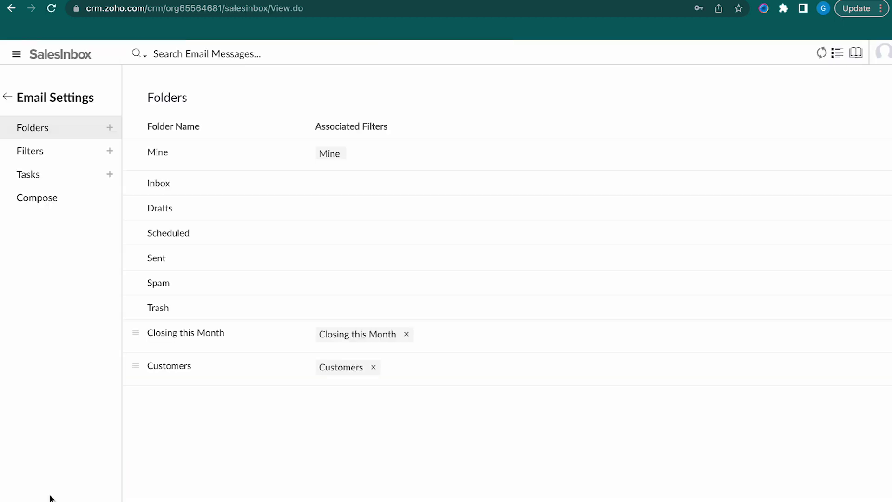
{"action": "left_click", "coordinate": [52, 152]}
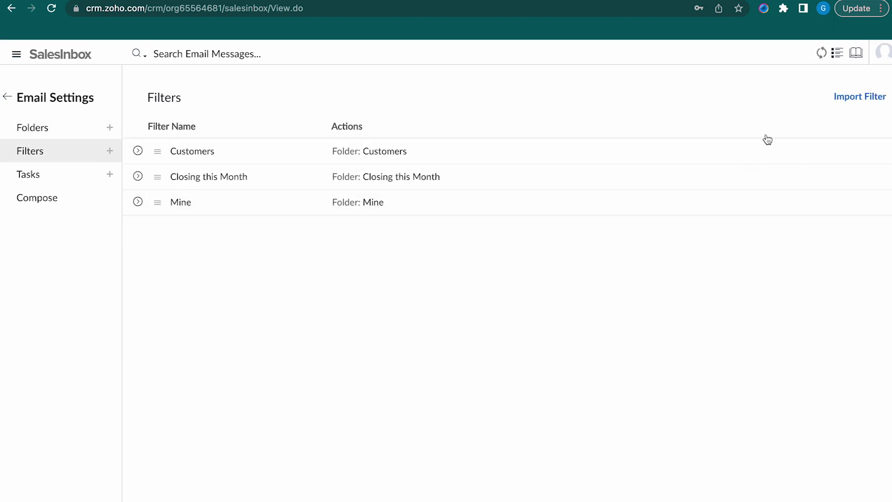
{"action": "left_click", "coordinate": [839, 96]}
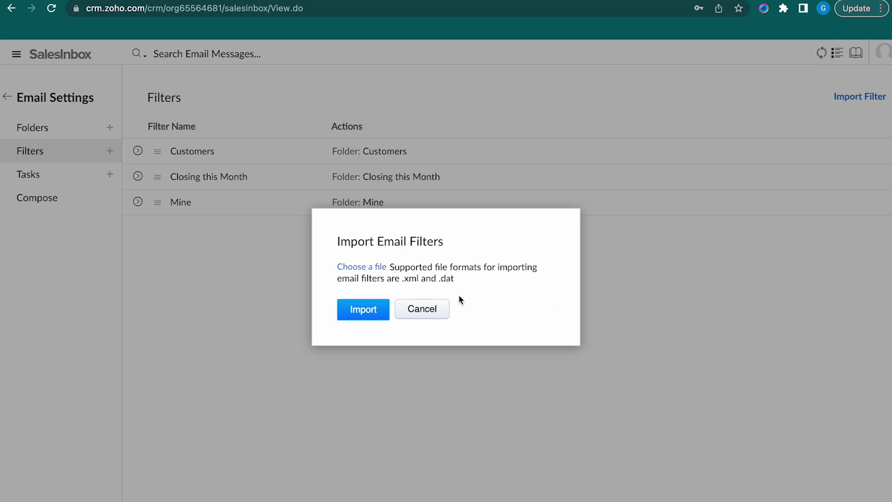
{"action": "left_click", "coordinate": [431, 309]}
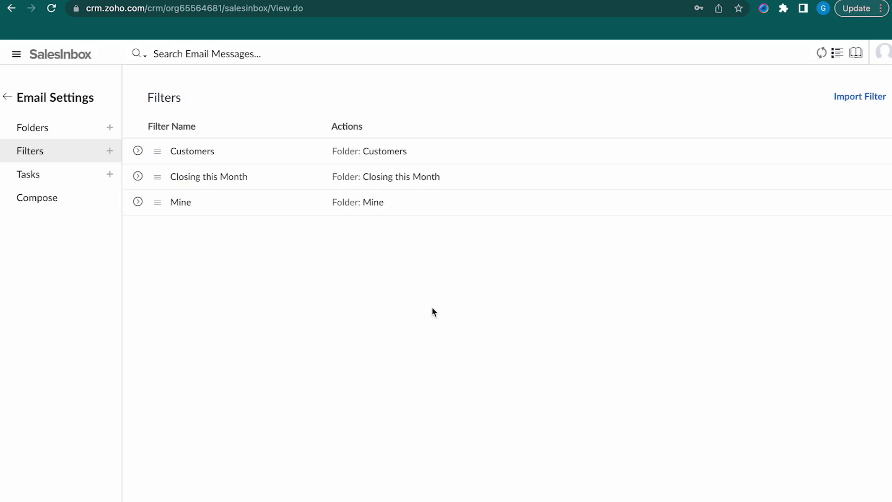
{"action": "left_click", "coordinate": [105, 150]}
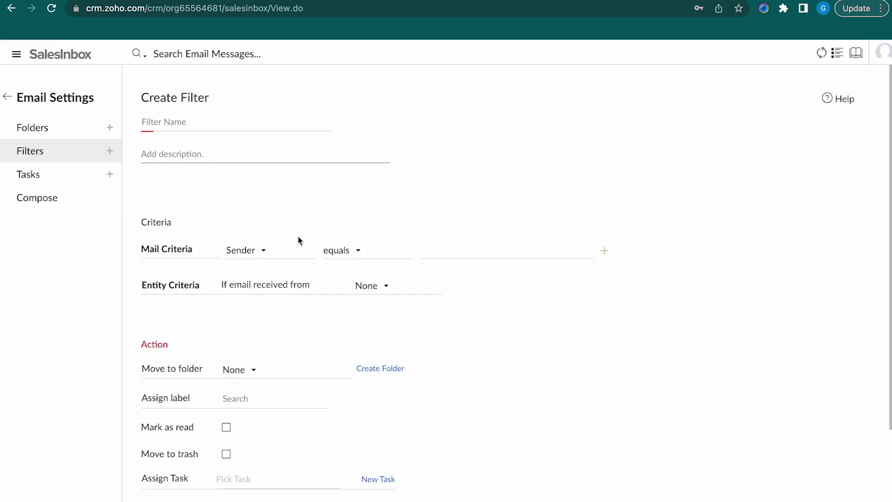
{"action": "scroll", "coordinate": [229, 409], "scroll_direction": "down", "scroll_amount": 5}
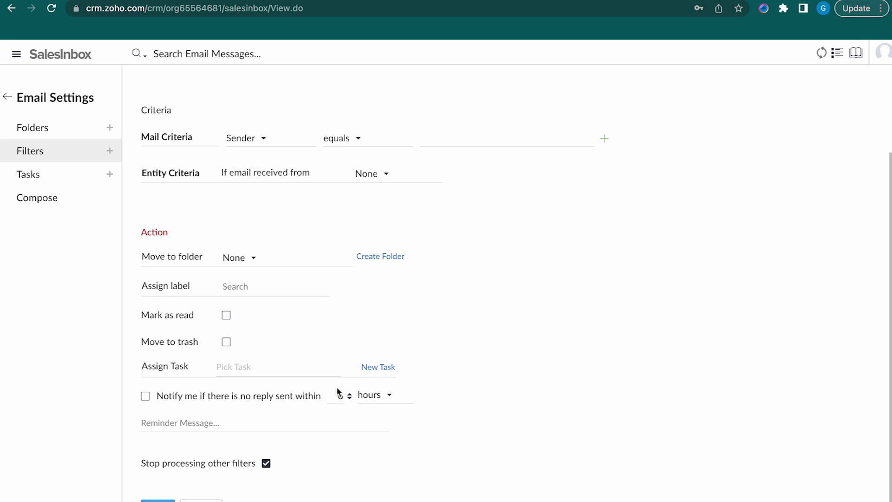
{"action": "scroll", "coordinate": [296, 418], "scroll_direction": "down", "scroll_amount": 1}
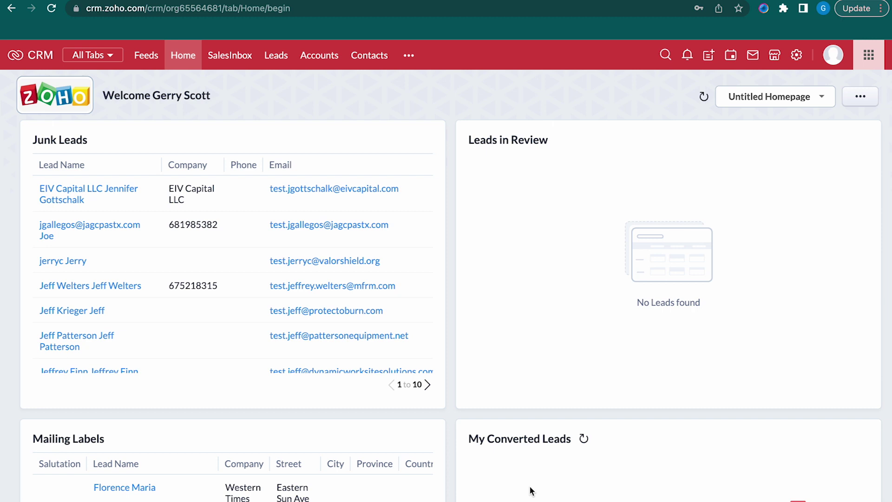
Start a new Gmail integration from Setup's Email channel and expand the protocol options
{"action": "left_click", "coordinate": [798, 59]}
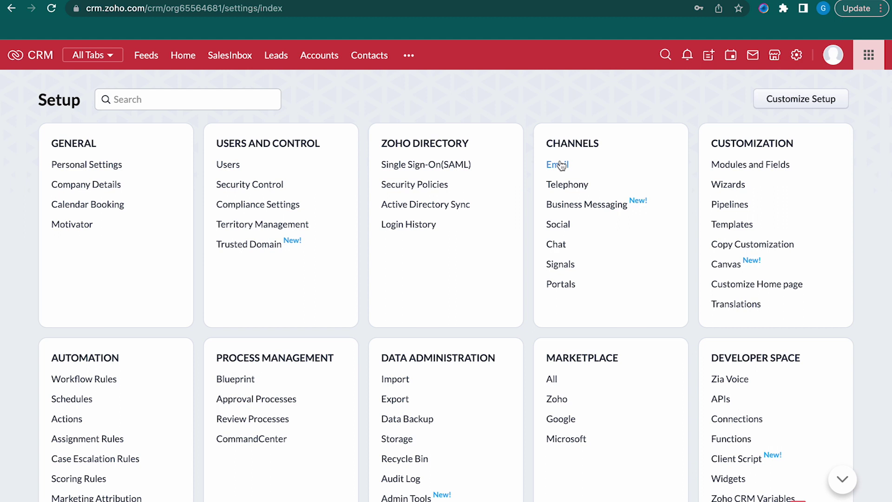
{"action": "left_click", "coordinate": [557, 166]}
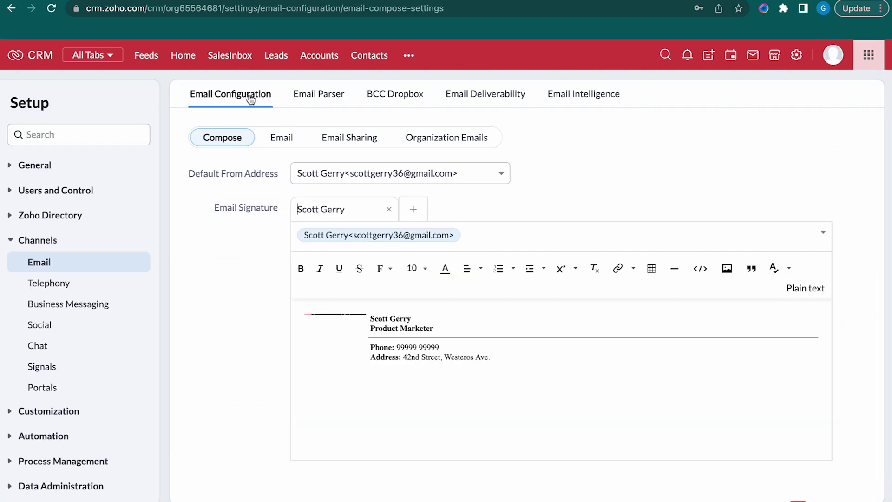
{"action": "left_click", "coordinate": [283, 146]}
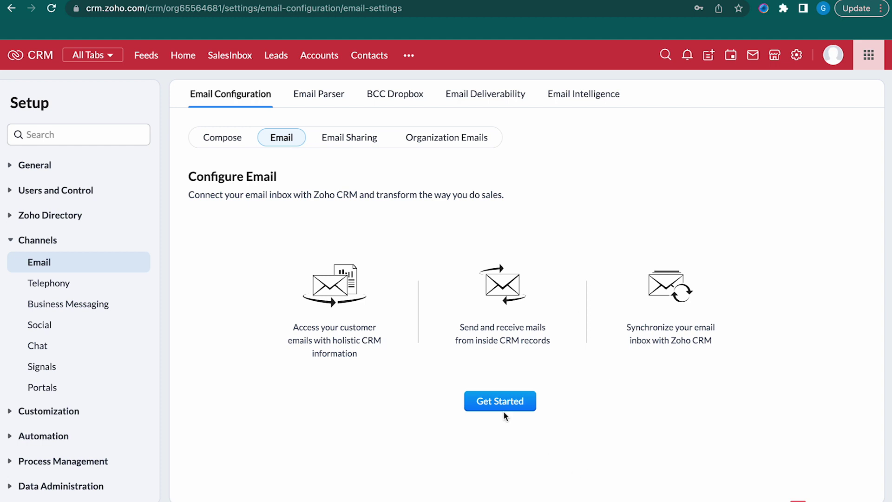
{"action": "left_click", "coordinate": [503, 405]}
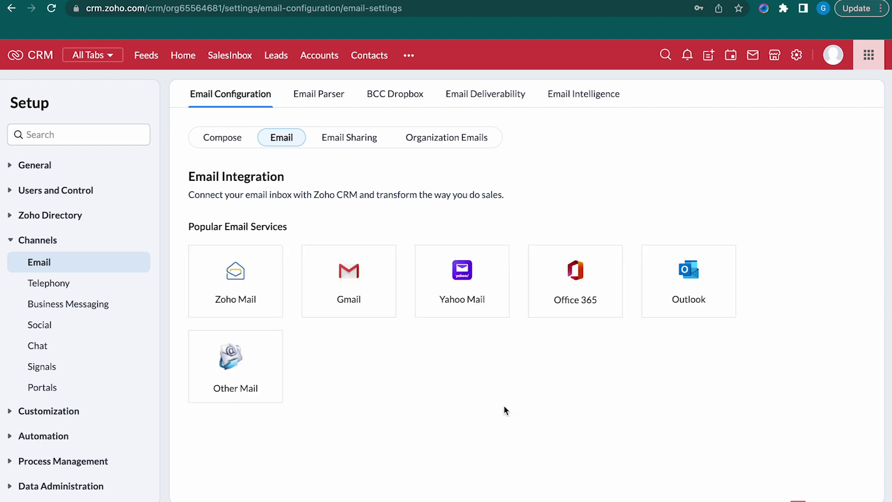
{"action": "left_click", "coordinate": [339, 286]}
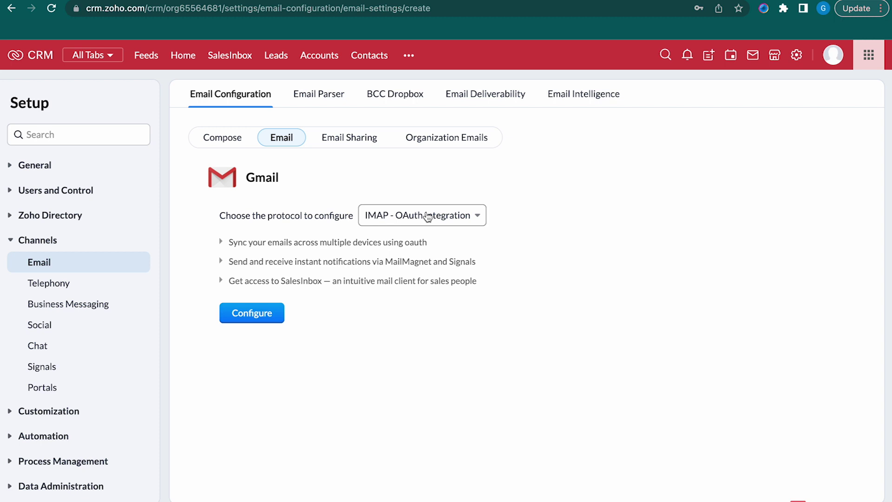
{"action": "left_click", "coordinate": [427, 215]}
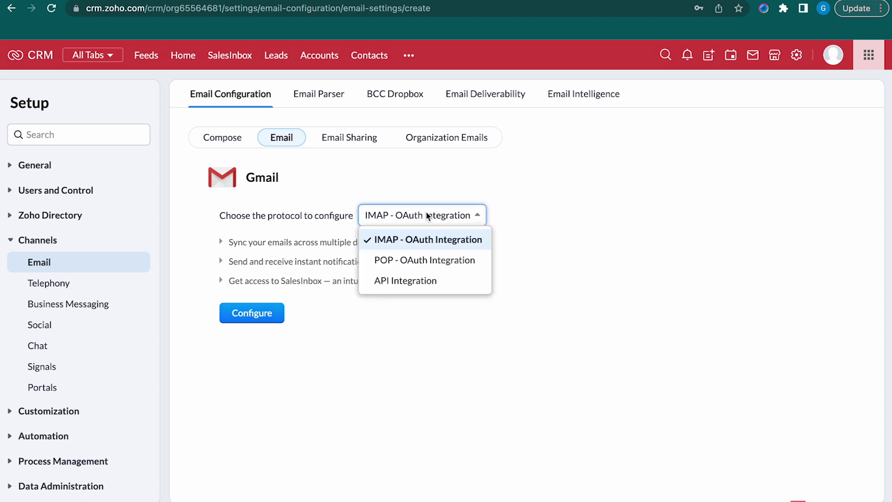